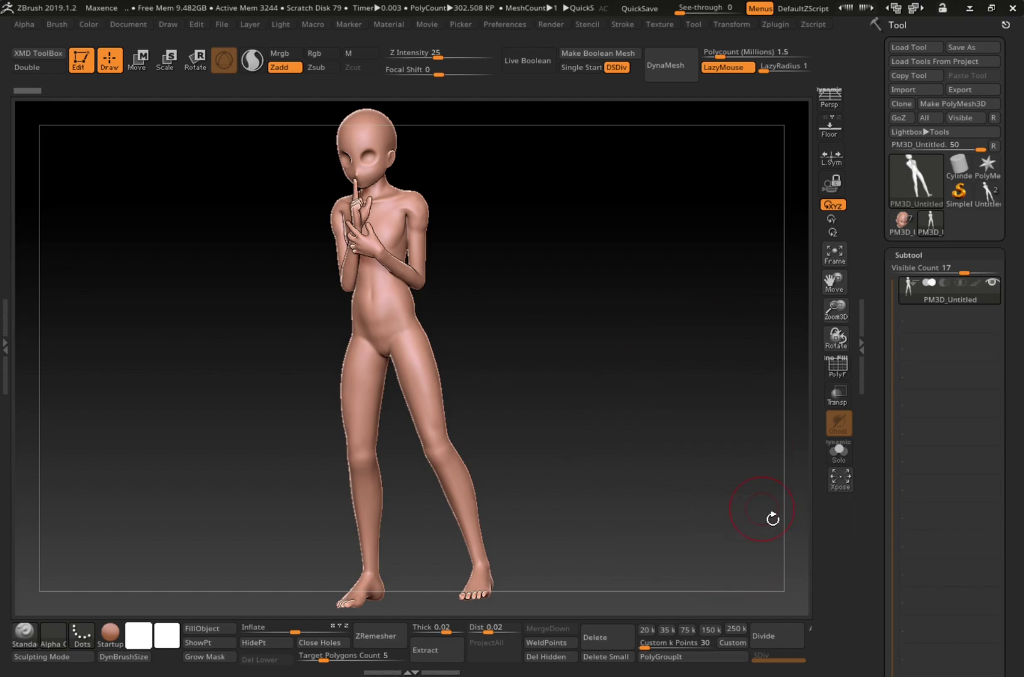
# Append a Plane3D mesh as a new subtool alongside the standing figure
pyautogui.moveTo(771, 519)
pyautogui.mouseDown()
pyautogui.moveTo(722, 516)
pyautogui.moveTo(747, 533)
pyautogui.moveTo(737, 526)
pyautogui.mouseUp()
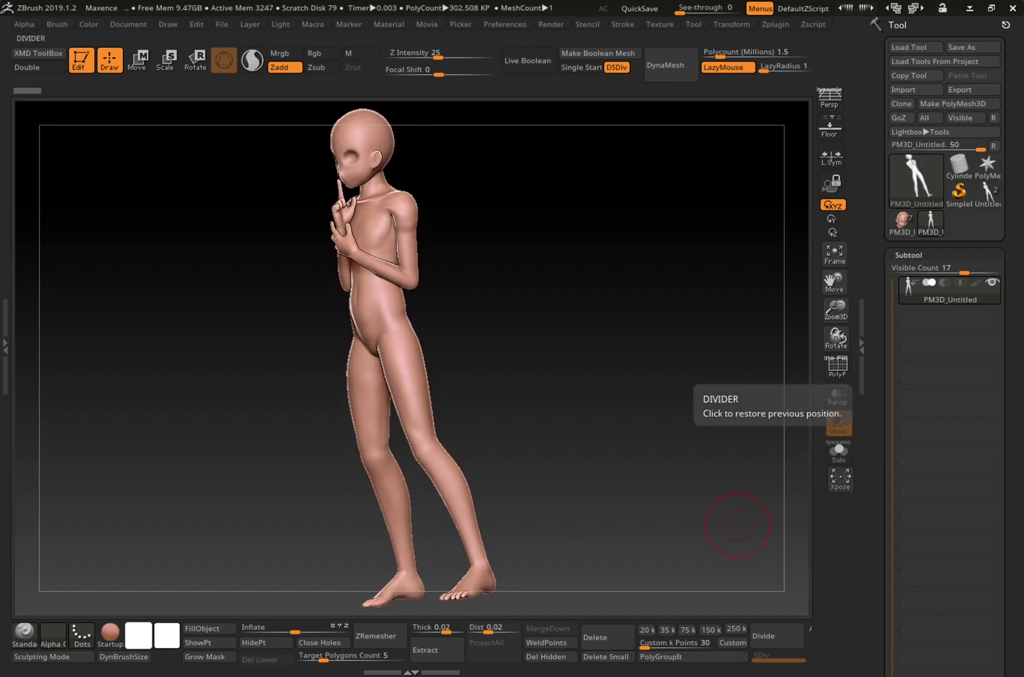
pyautogui.moveTo(737, 526); pyautogui.dragTo(738, 525)
pyautogui.moveTo(739, 354)
pyautogui.mouseDown()
pyautogui.moveTo(745, 395)
pyautogui.moveTo(751, 360)
pyautogui.moveTo(763, 405)
pyautogui.moveTo(774, 398)
pyautogui.moveTo(767, 389)
pyautogui.mouseUp()
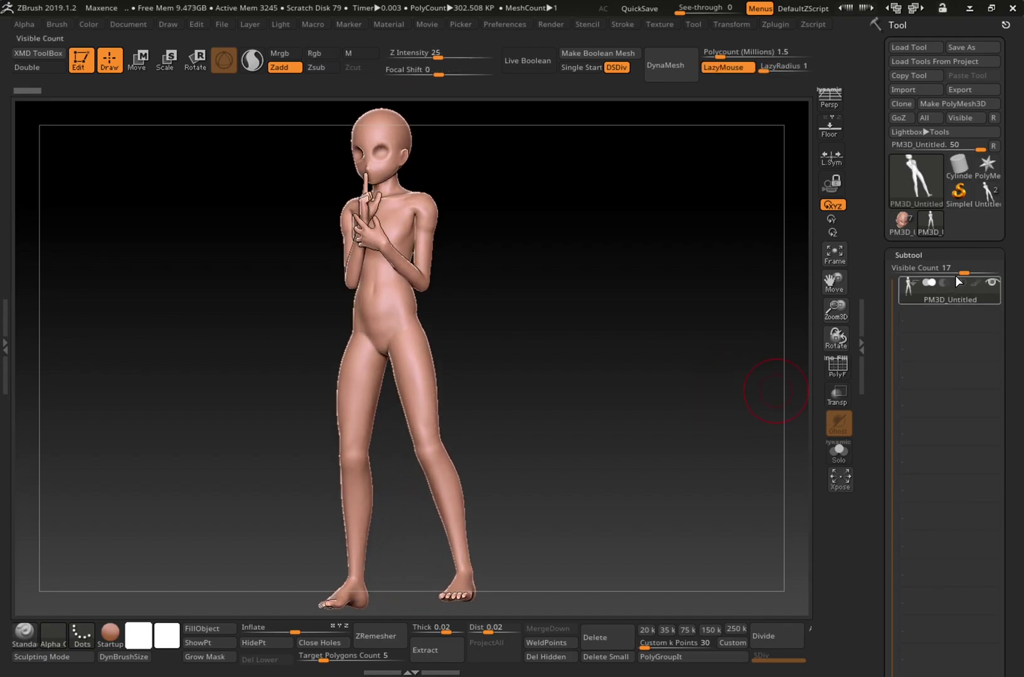
pyautogui.moveTo(887, 401); pyautogui.dragTo(898, 283)
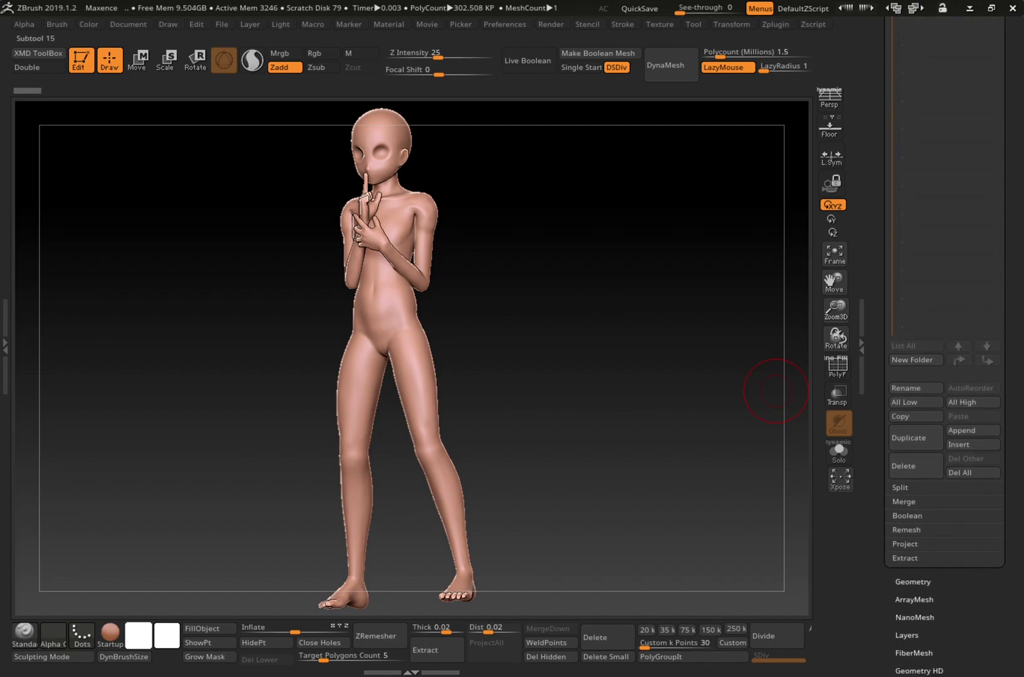
pyautogui.click(970, 430)
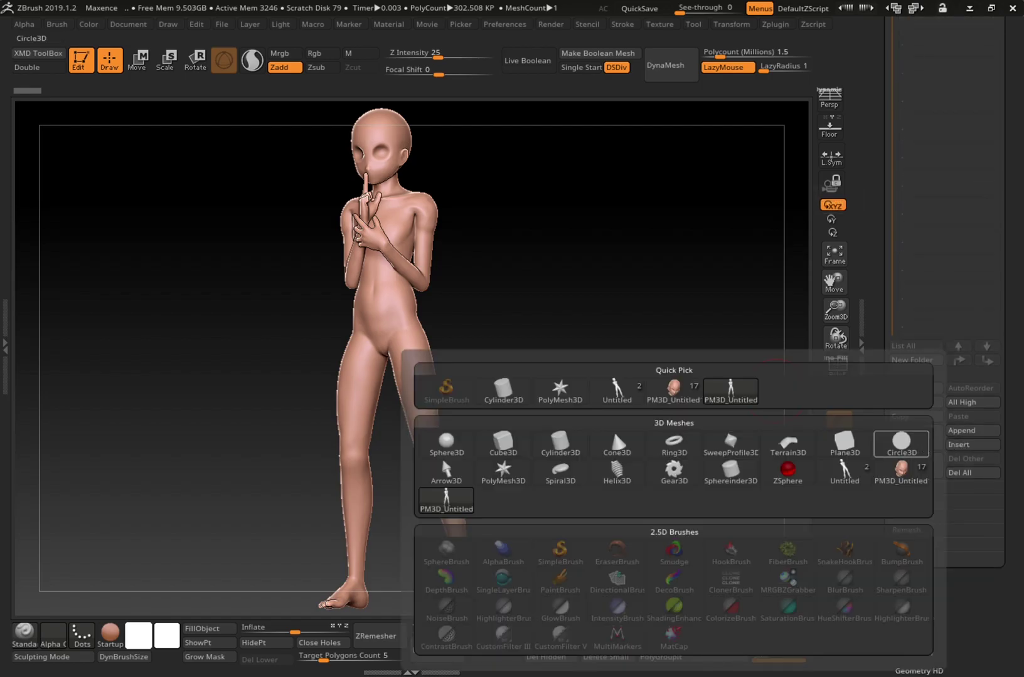
pyautogui.click(845, 447)
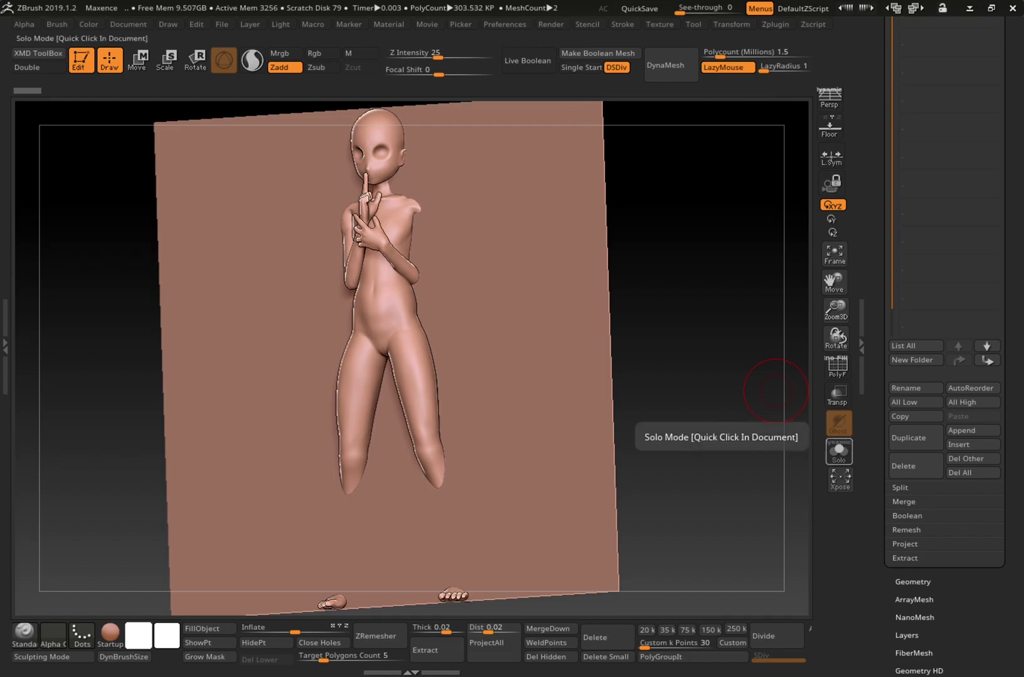
# Select the appended plane subtool and rotate it about the X axis until it lies horizontally through the figure's hips
pyautogui.click(137, 60)
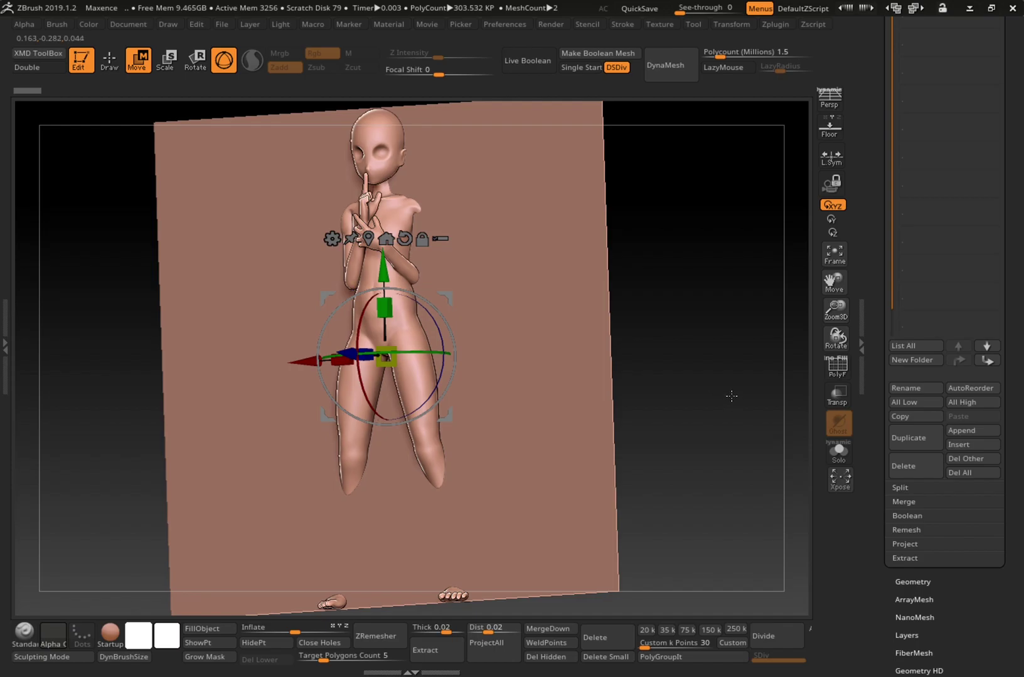
pyautogui.keyDown('shift'); pyautogui.moveTo(724, 393); pyautogui.dragTo(738, 416); pyautogui.keyUp('shift')
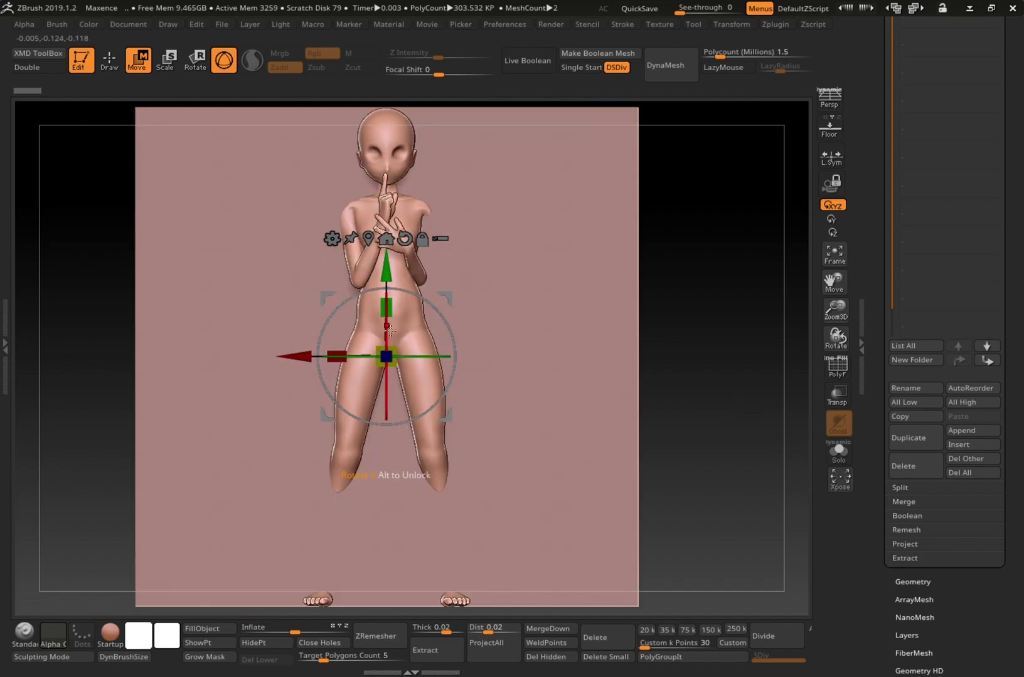
pyautogui.moveTo(390, 333); pyautogui.dragTo(389, 351)
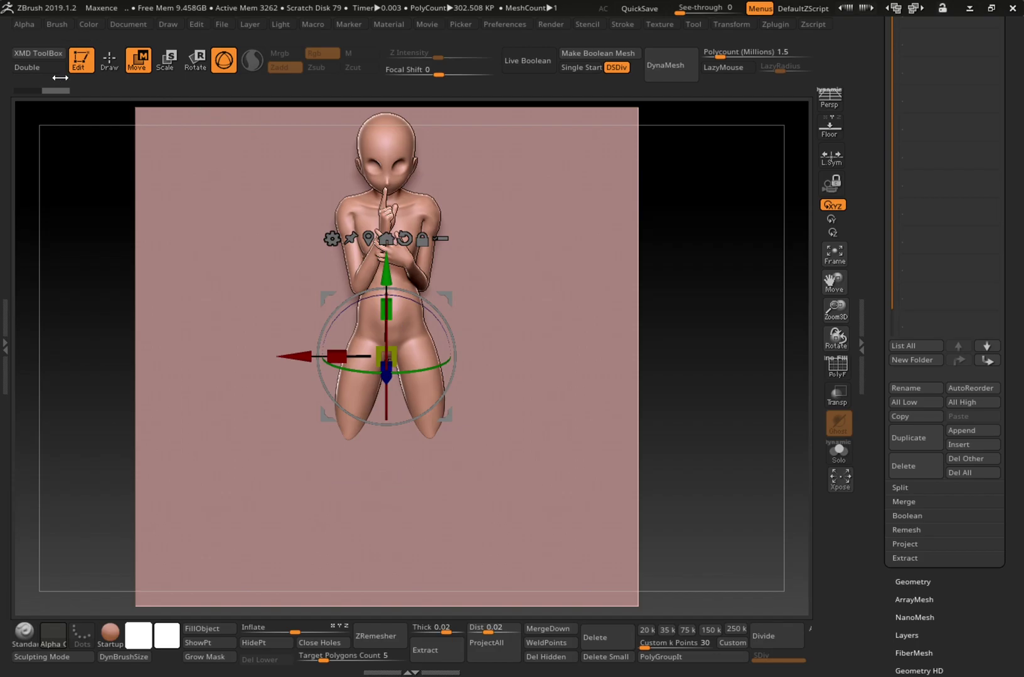
pyautogui.hotkey('ctrl', 'z')
pyautogui.moveTo(882, 224); pyautogui.dragTo(882, 506)
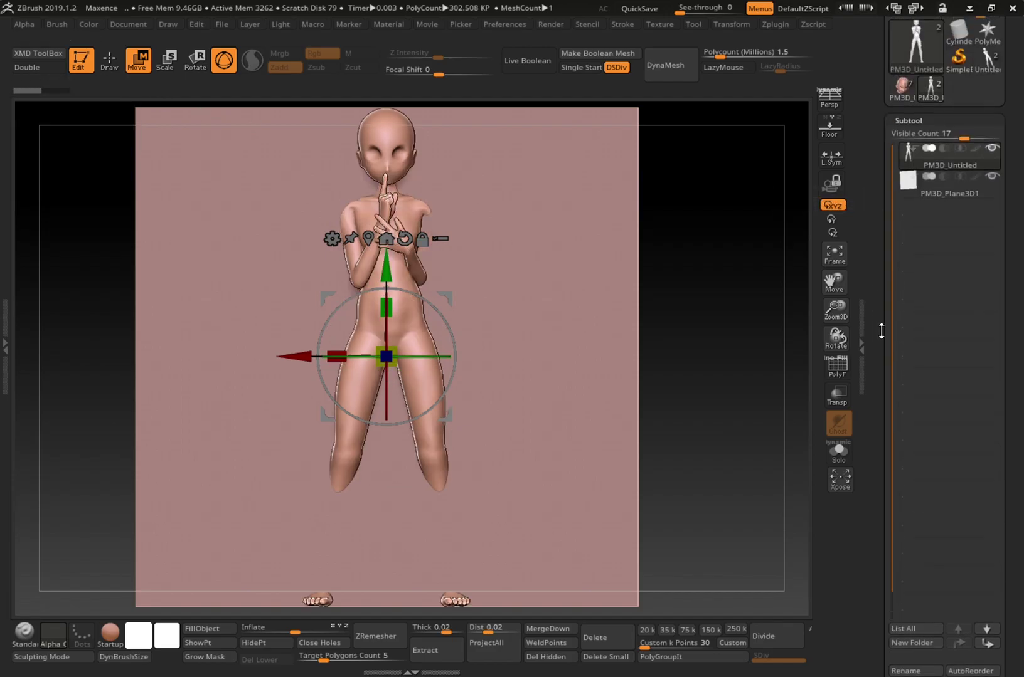
pyautogui.click(945, 184)
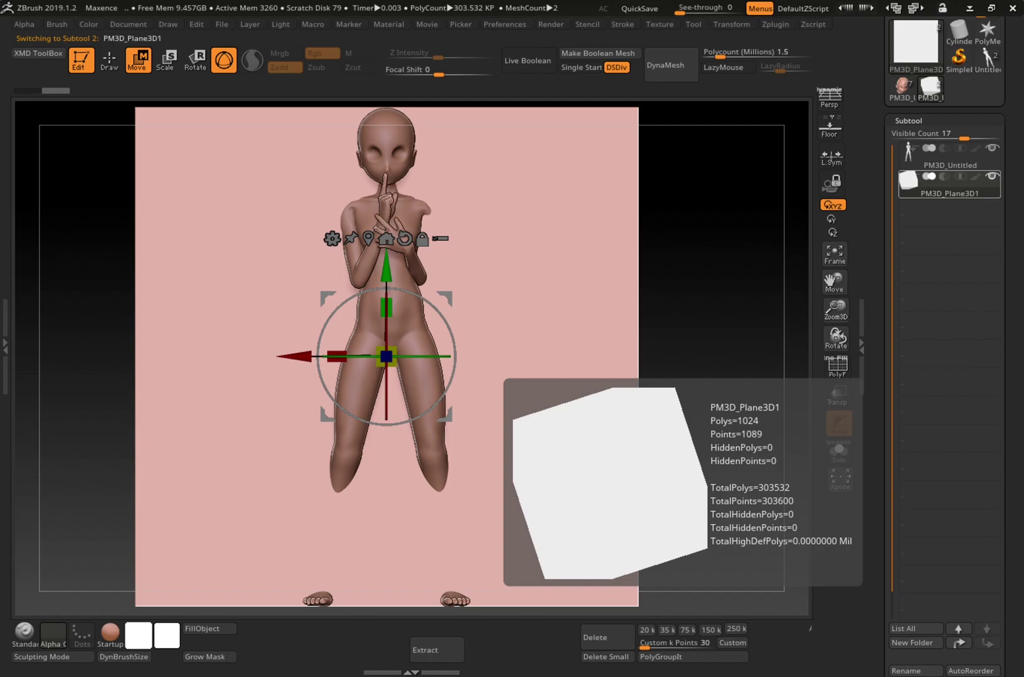
pyautogui.moveTo(387, 338); pyautogui.dragTo(387, 447)
# Turn on Double in the plane's Display Properties so both of its sides are drawn
pyautogui.moveTo(634, 422); pyautogui.dragTo(548, 441)
pyautogui.moveTo(876, 577); pyautogui.dragTo(904, 331)
pyautogui.scroll(8, 919, 331)
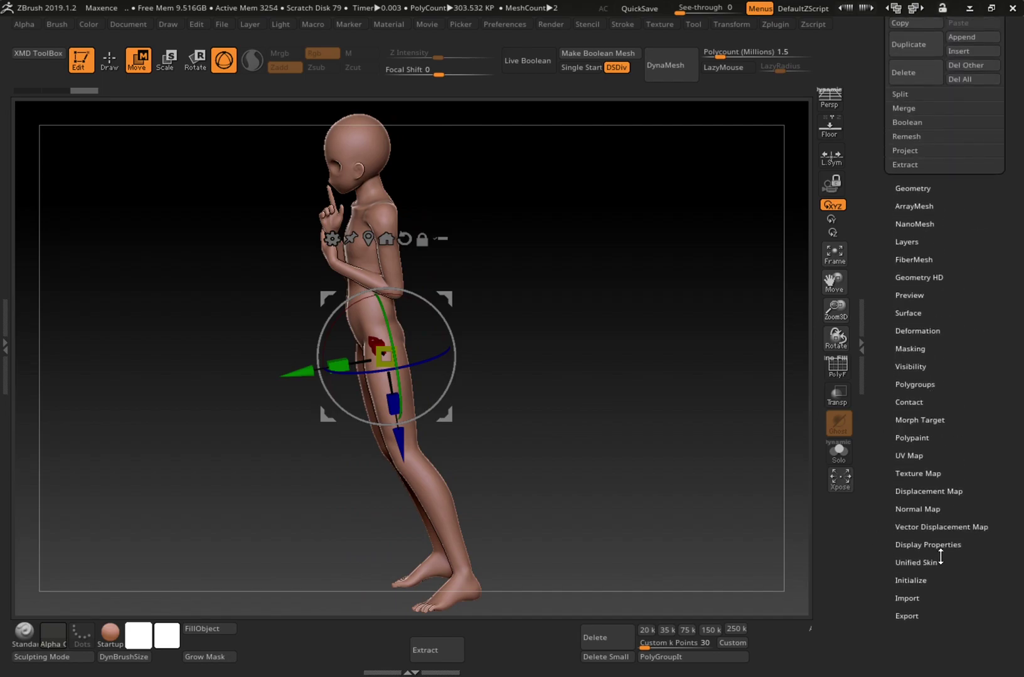
pyautogui.click(940, 547)
pyautogui.moveTo(923, 261); pyautogui.dragTo(942, 417)
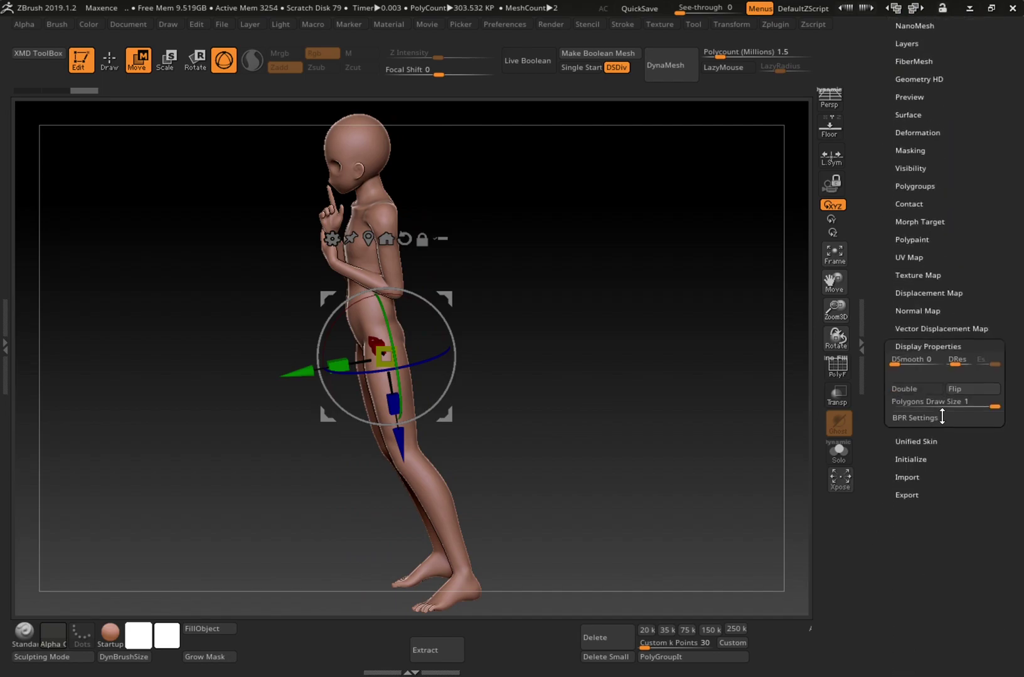
pyautogui.click(914, 389)
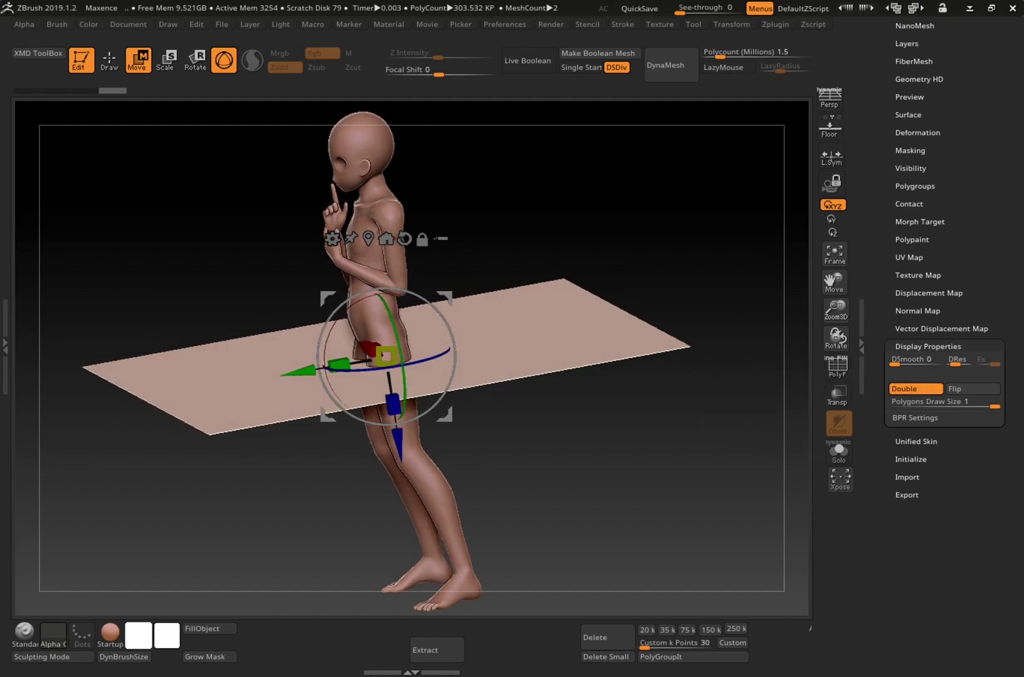
# Scale the horizontal plane down in length and width until it extends only a little beyond the figure's hips
pyautogui.moveTo(393, 404)
pyautogui.mouseDown()
pyautogui.moveTo(393, 392)
pyautogui.moveTo(395, 411)
pyautogui.mouseUp()
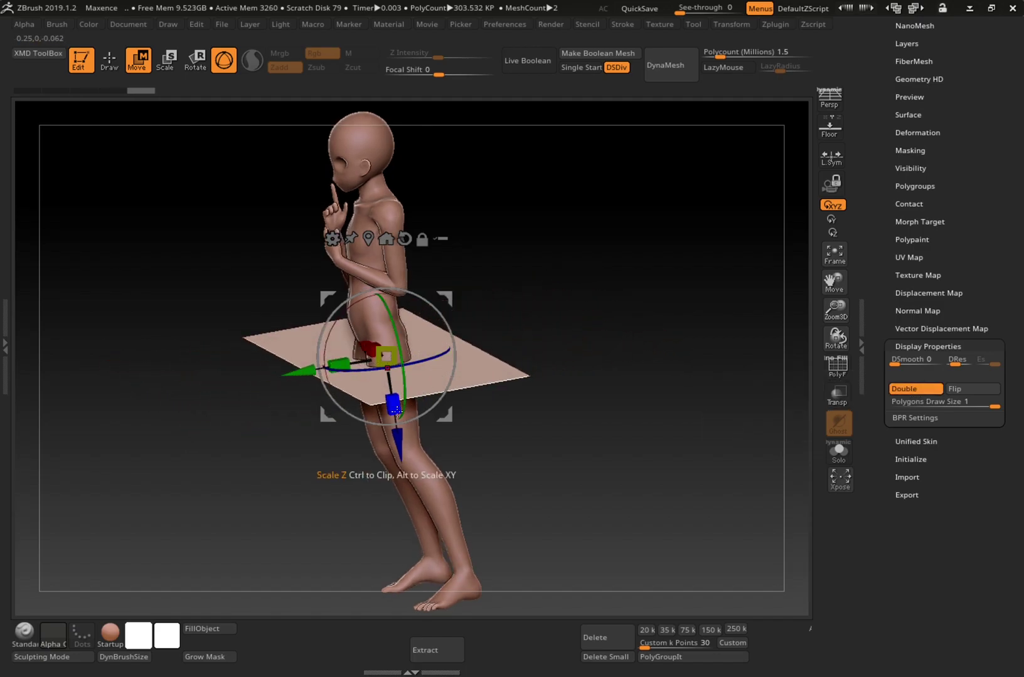
pyautogui.moveTo(564, 361); pyautogui.dragTo(665, 349)
pyautogui.moveTo(359, 345); pyautogui.dragTo(380, 354)
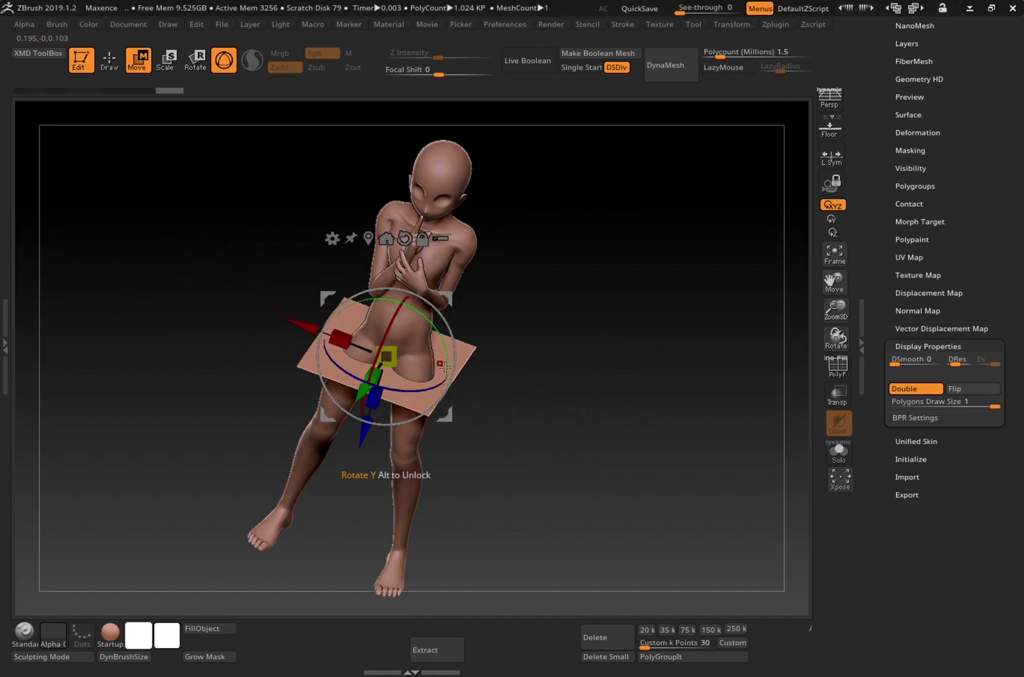
pyautogui.moveTo(552, 414); pyautogui.dragTo(551, 386)
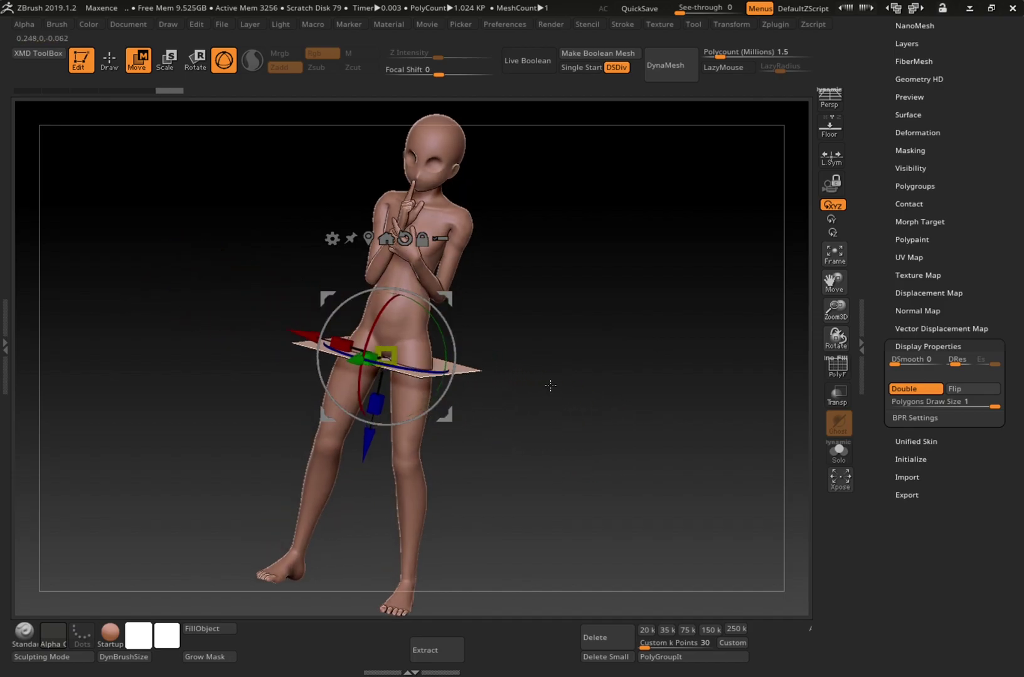
# Raise the plane from the hips to the figure's shoulder level
pyautogui.moveTo(377, 401); pyautogui.dragTo(413, 307)
pyautogui.moveTo(721, 436); pyautogui.dragTo(569, 362)
pyautogui.moveTo(418, 290); pyautogui.dragTo(423, 306)
pyautogui.moveTo(602, 458); pyautogui.dragTo(667, 480)
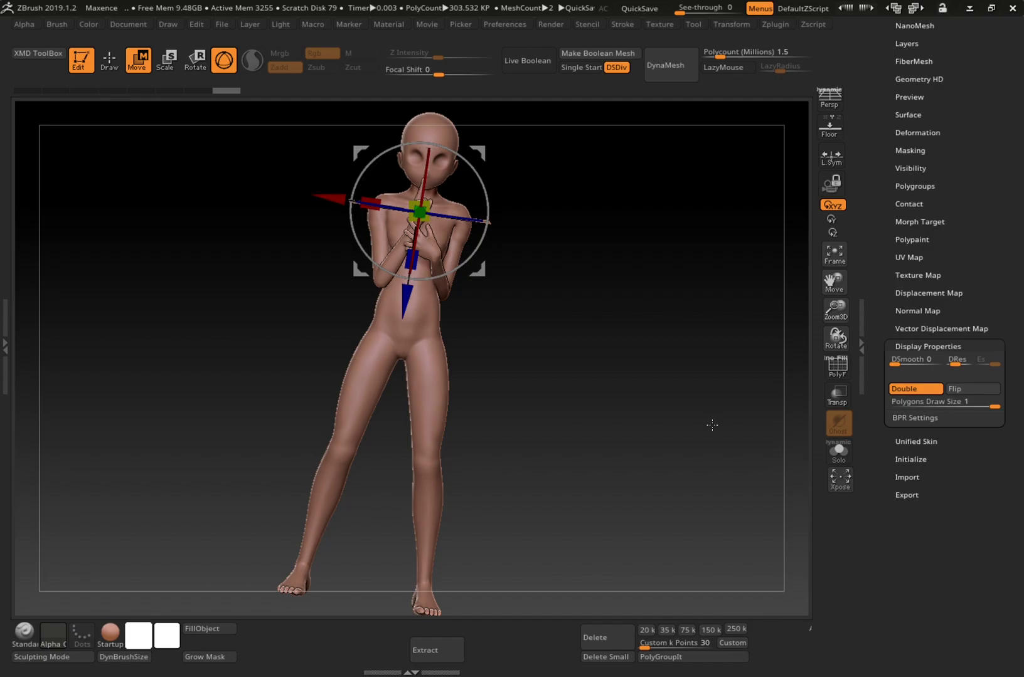
# Resize the plane front to back and position it around the shoulders with its front edge just ahead of the chest
pyautogui.moveTo(711, 422); pyautogui.dragTo(653, 443)
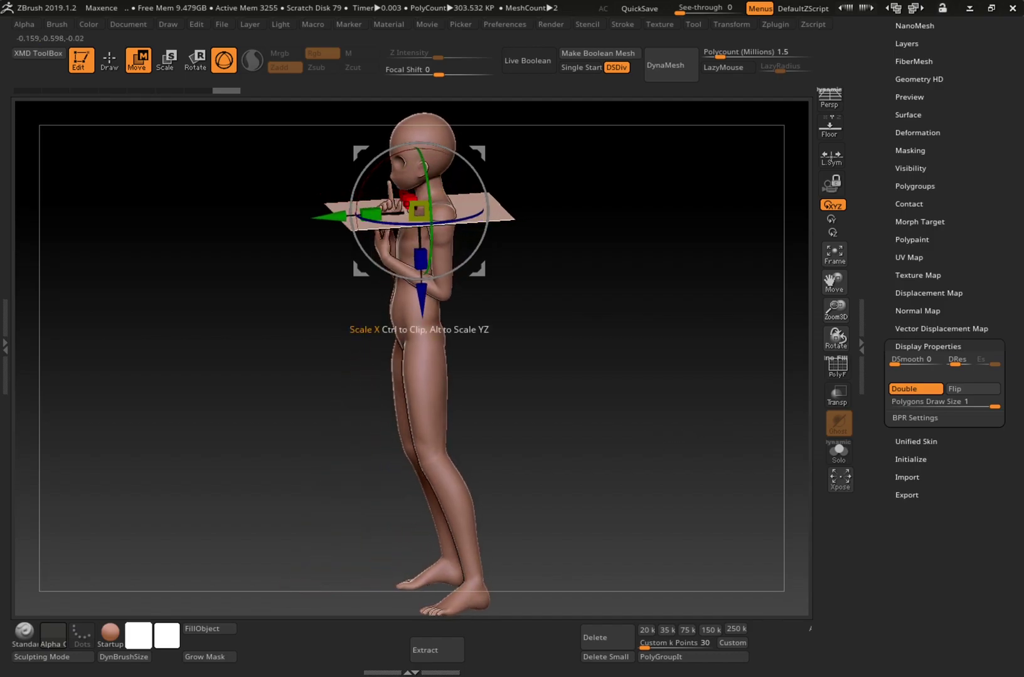
pyautogui.moveTo(371, 216)
pyautogui.mouseDown()
pyautogui.moveTo(386, 215)
pyautogui.moveTo(378, 229)
pyautogui.moveTo(383, 215)
pyautogui.mouseUp()
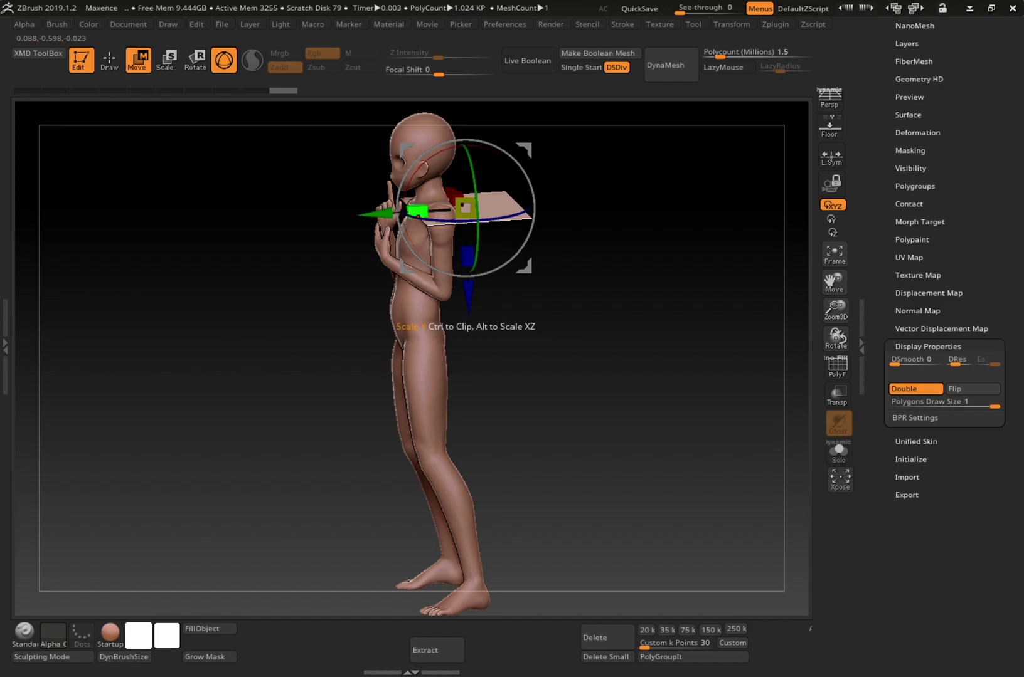
pyautogui.press('f')
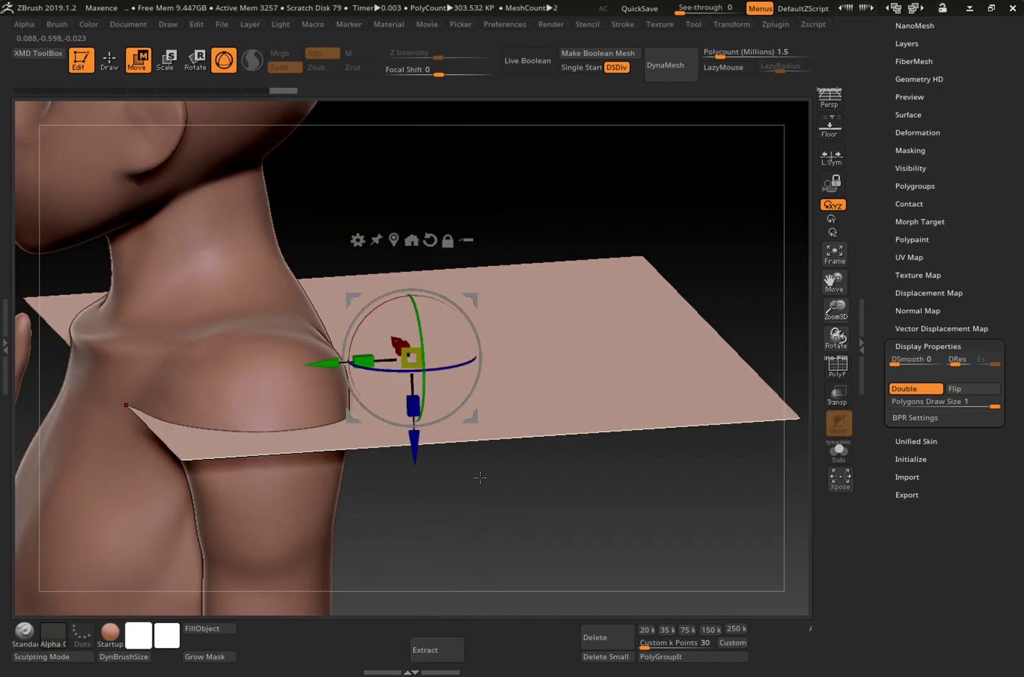
pyautogui.moveTo(335, 364); pyautogui.dragTo(274, 362)
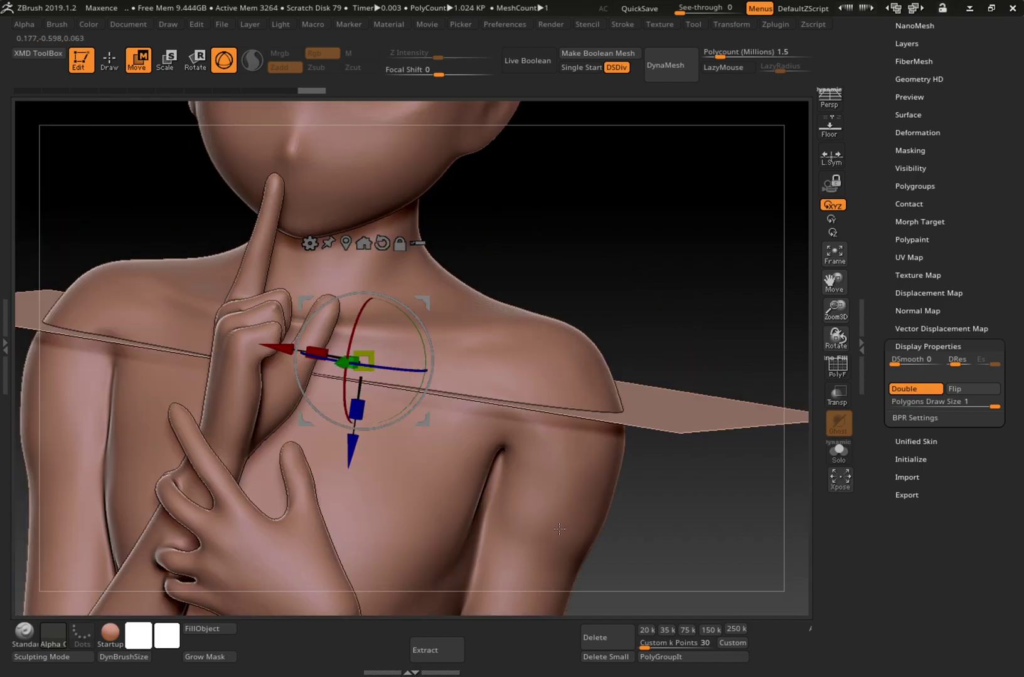
pyautogui.moveTo(559, 529)
pyautogui.mouseDown()
pyautogui.moveTo(487, 525)
pyautogui.moveTo(561, 521)
pyautogui.mouseUp()
pyautogui.moveTo(712, 479); pyautogui.dragTo(725, 475)
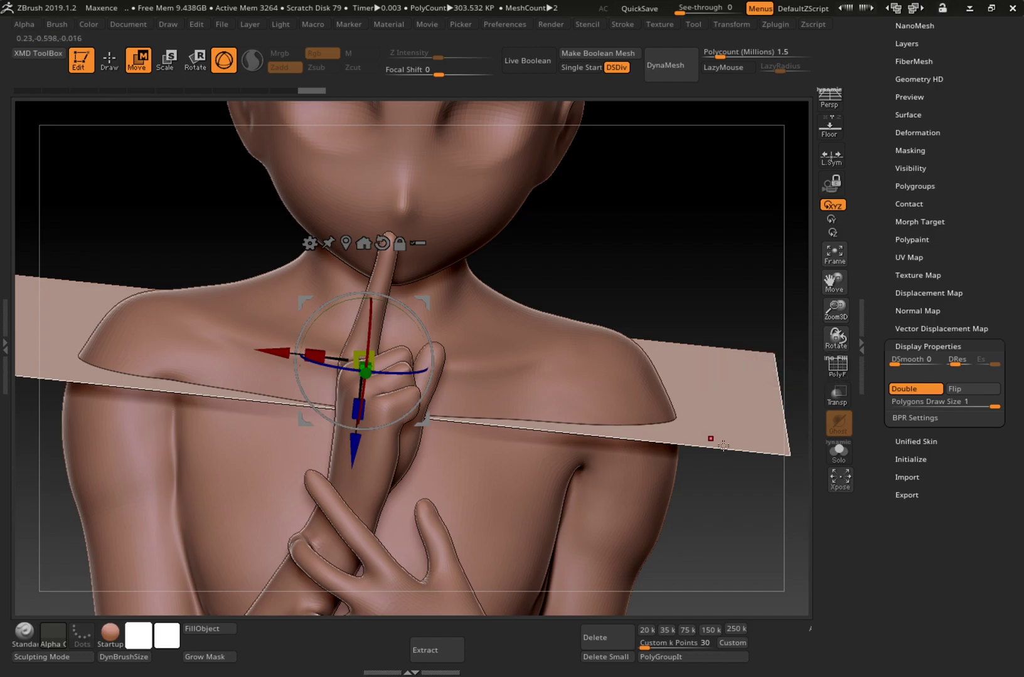
# Open the plane's EdgeLoop geometry settings and set the panel loops to Loops 1, Polish 0 and Bevel 0
pyautogui.moveTo(882, 246); pyautogui.dragTo(872, 350)
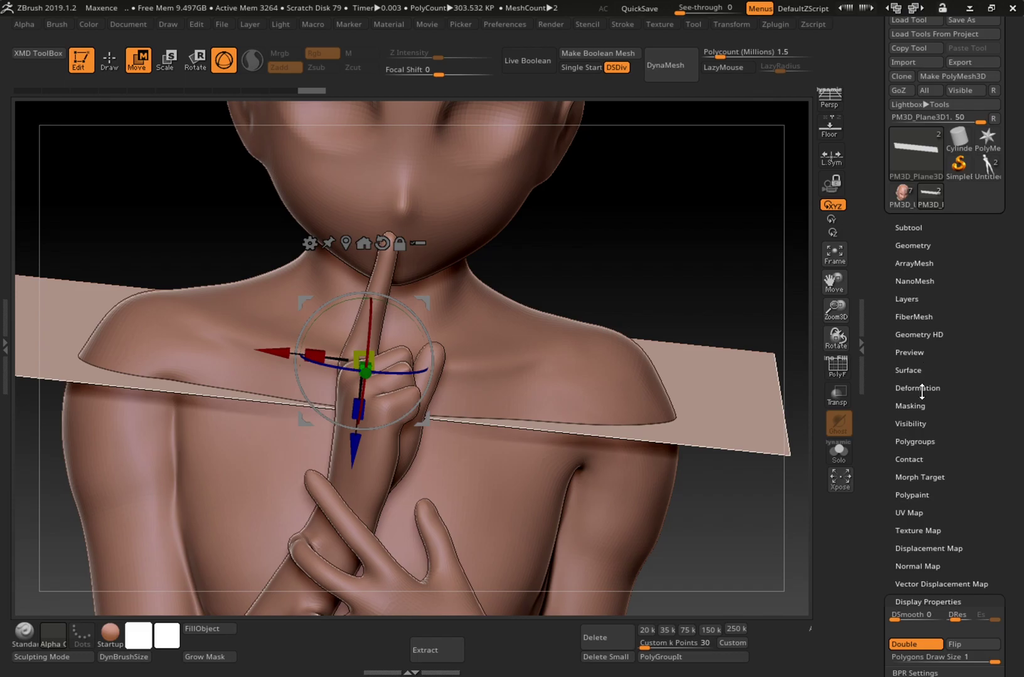
pyautogui.click(910, 228)
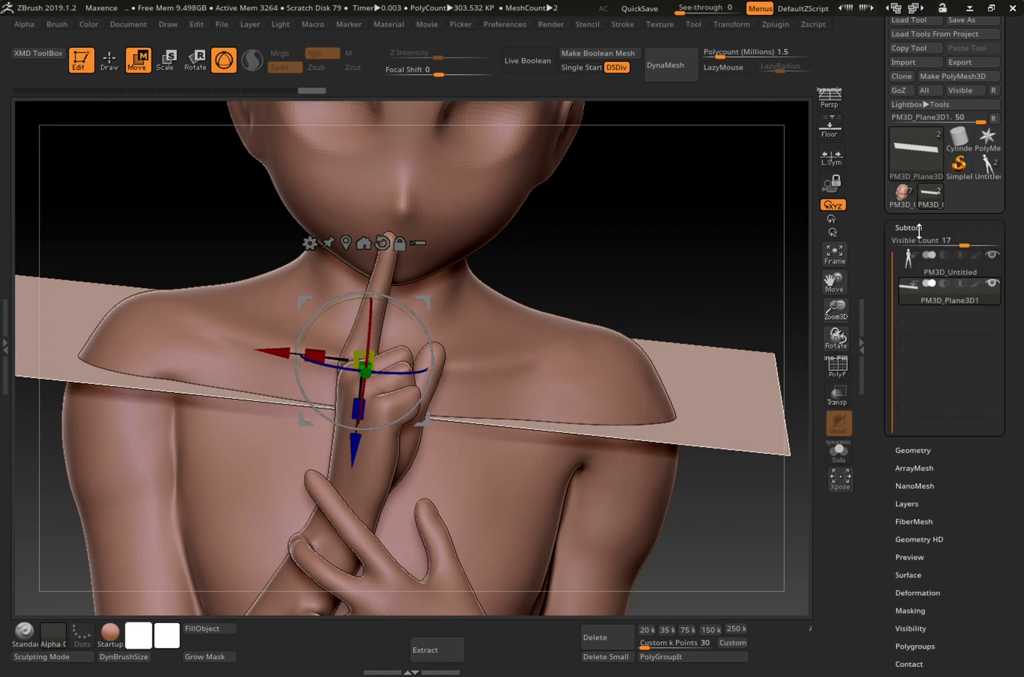
pyautogui.moveTo(876, 357); pyautogui.dragTo(881, 246)
pyautogui.click(863, 376)
pyautogui.moveTo(881, 337); pyautogui.dragTo(888, 189)
pyautogui.click(919, 388)
pyautogui.moveTo(886, 427); pyautogui.dragTo(891, 659)
pyautogui.moveTo(883, 326); pyautogui.dragTo(884, 375)
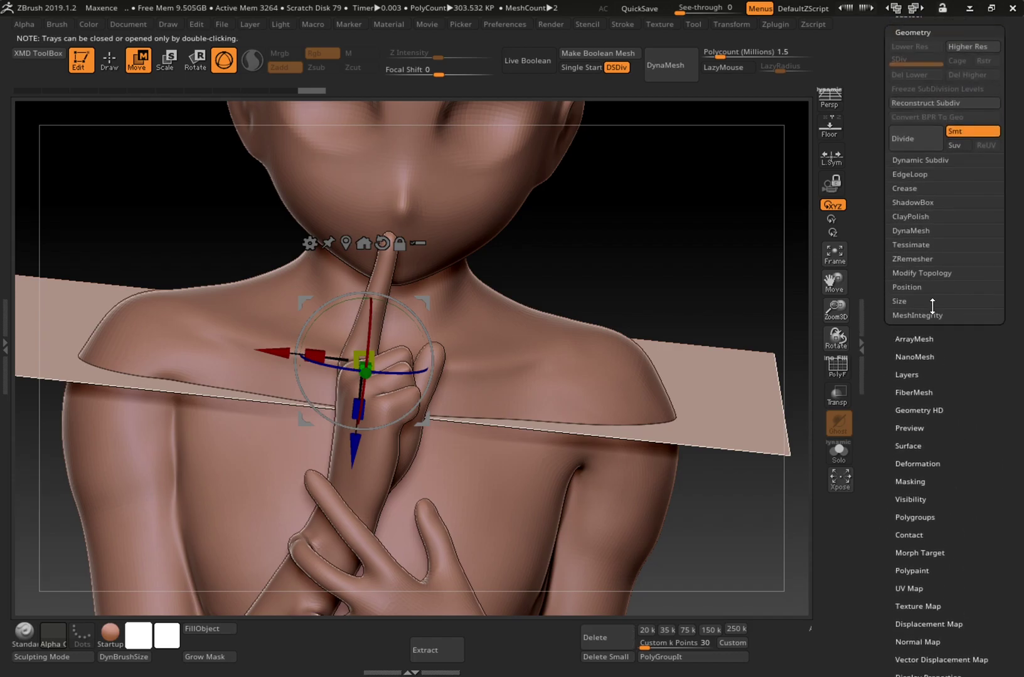
pyautogui.click(925, 177)
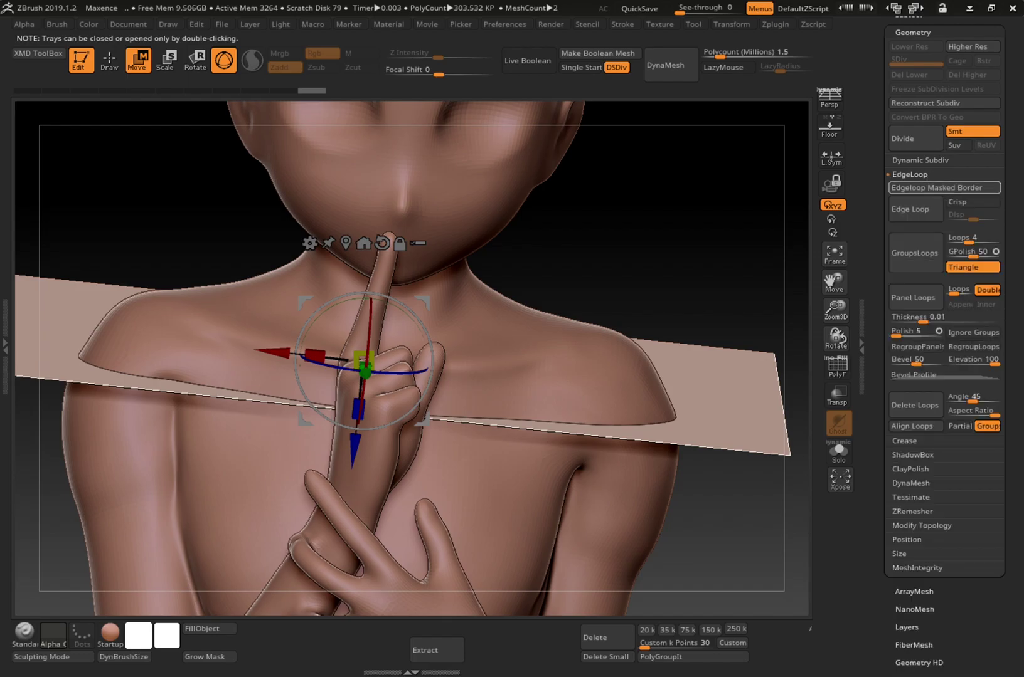
pyautogui.moveTo(903, 338); pyautogui.dragTo(876, 368)
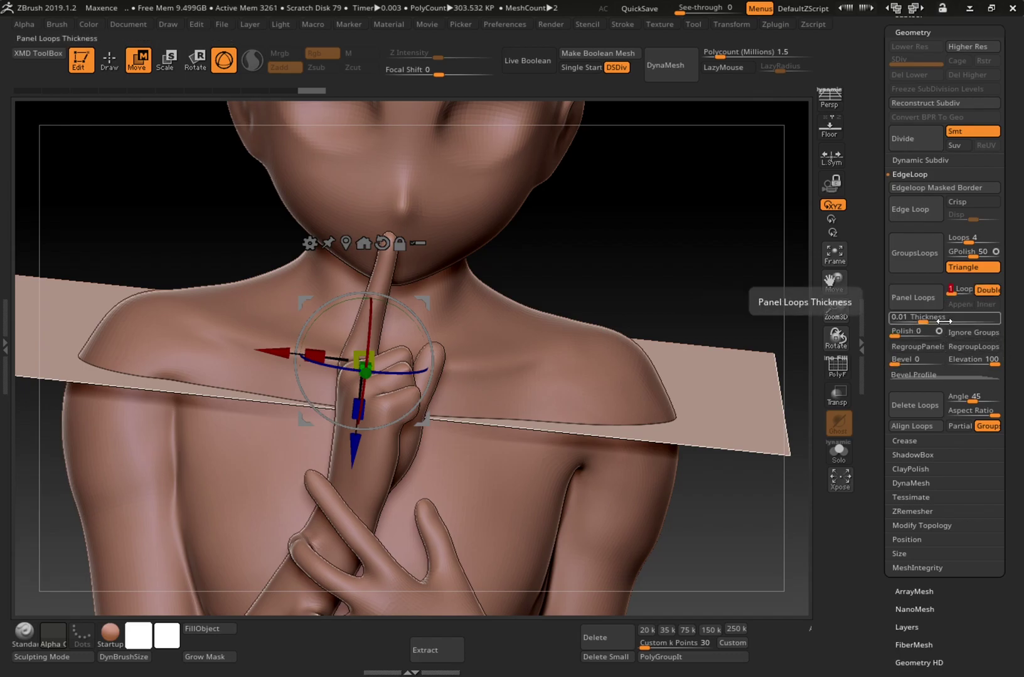
# Set the panel thickness to 0.00137 and apply Panel Loops to give the plane thickness
pyautogui.moveTo(925, 322); pyautogui.dragTo(924, 325)
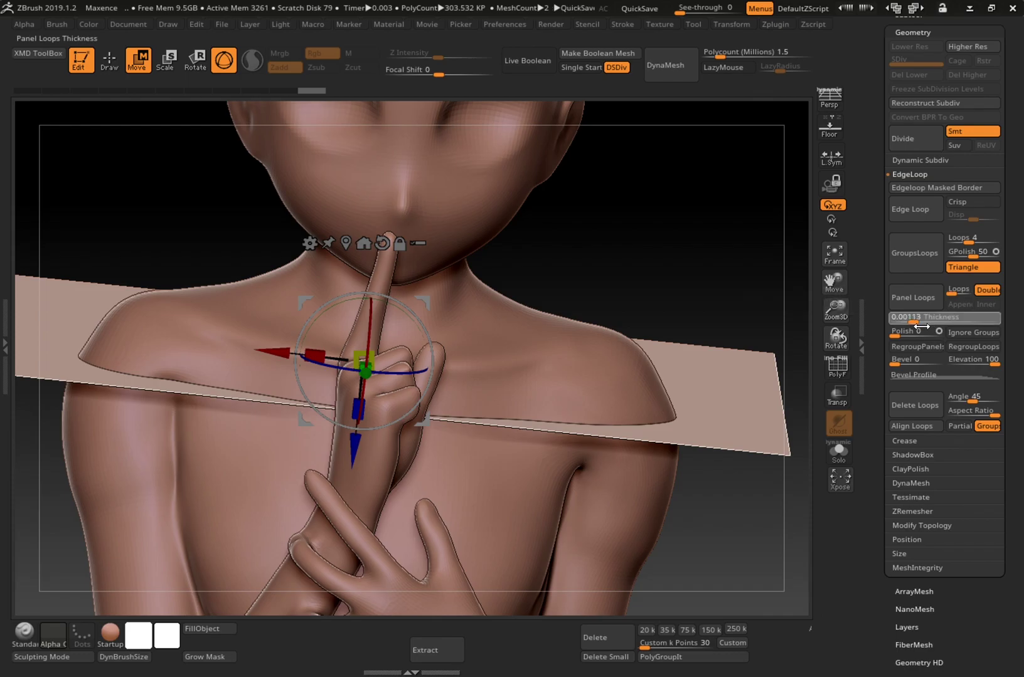
pyautogui.moveTo(922, 326)
pyautogui.mouseDown()
pyautogui.moveTo(937, 323)
pyautogui.moveTo(916, 329)
pyautogui.mouseUp()
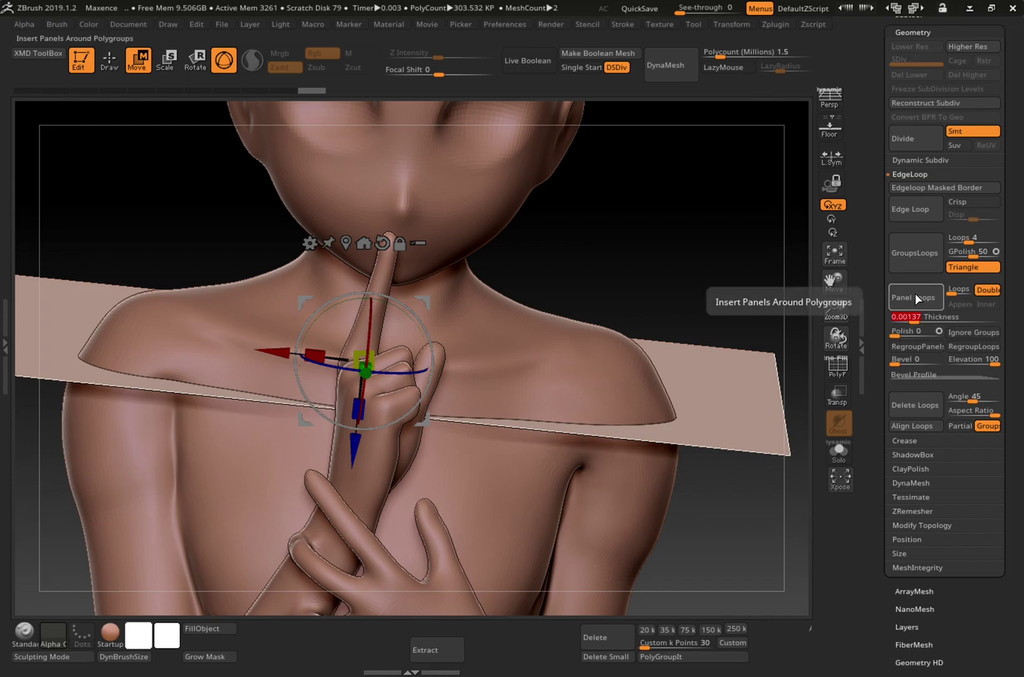
pyautogui.click(920, 296)
pyautogui.moveTo(771, 493)
pyautogui.mouseDown()
pyautogui.moveTo(745, 481)
pyautogui.moveTo(780, 480)
pyautogui.moveTo(761, 496)
pyautogui.moveTo(769, 483)
pyautogui.mouseUp()
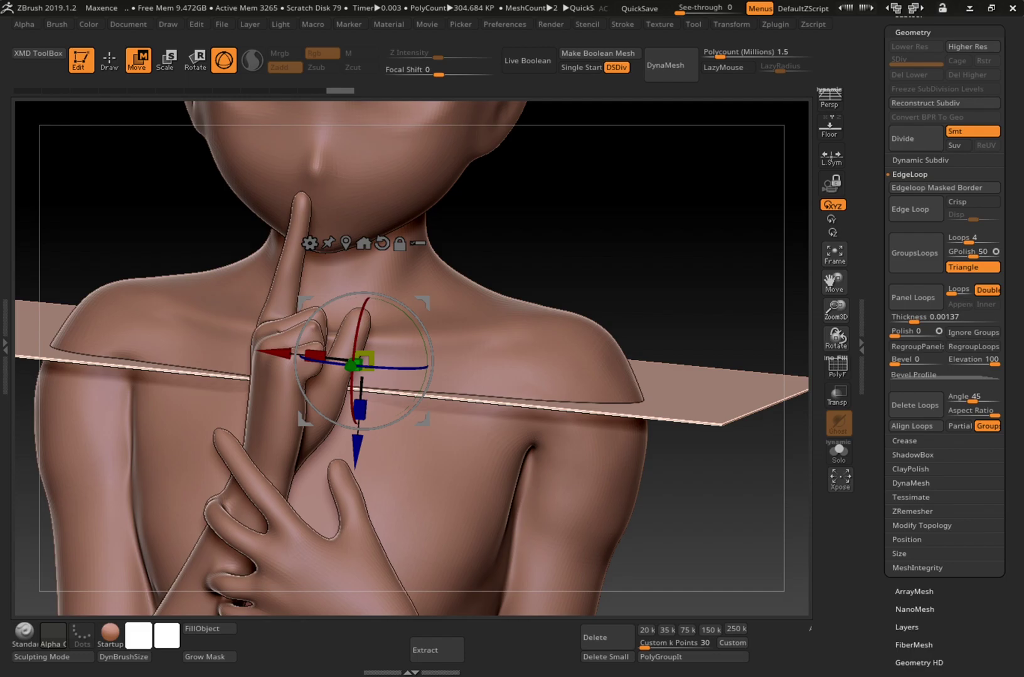
# Select the Move brush and lift the plane into rounded arches over both of the figure's shoulders
pyautogui.click(110, 59)
pyautogui.press('b')
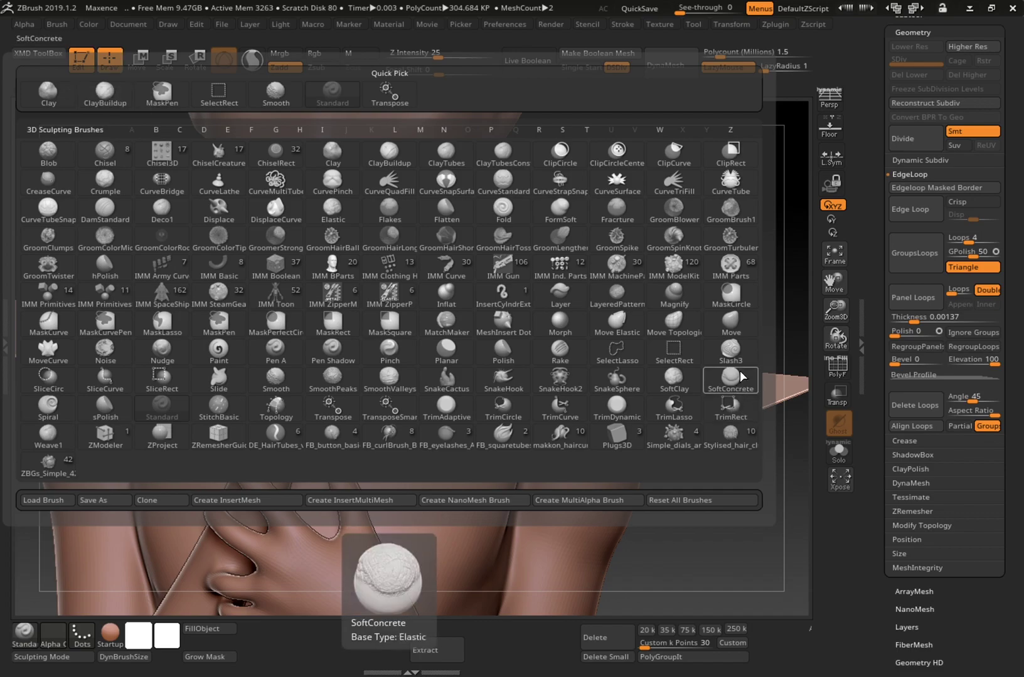
pyautogui.press('m')
pyautogui.press('v')
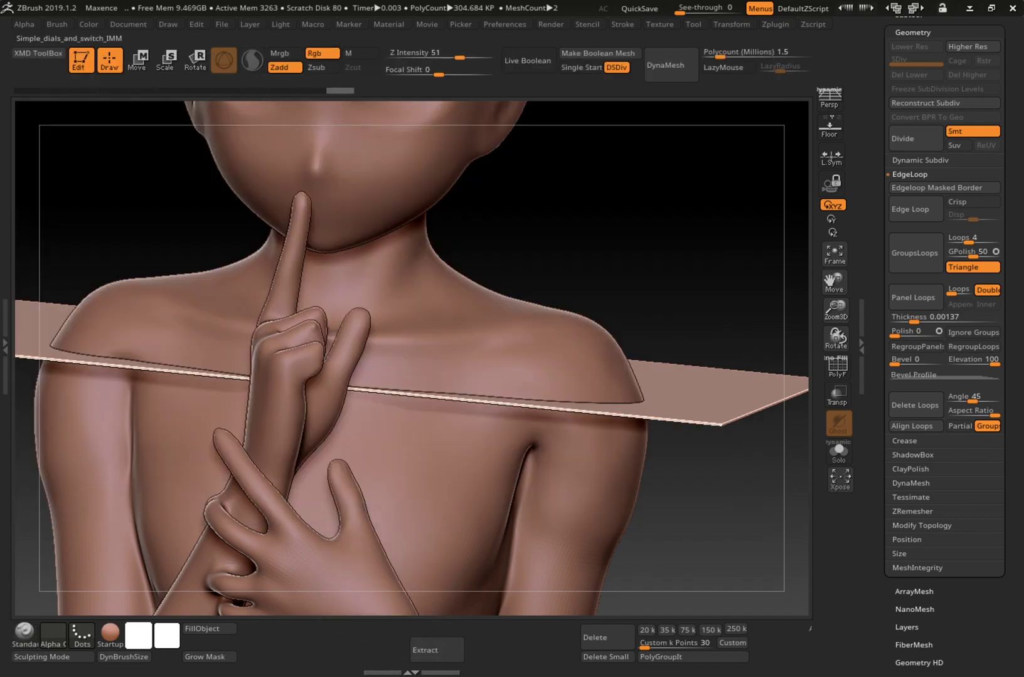
pyautogui.moveTo(714, 493); pyautogui.dragTo(725, 507)
pyautogui.moveTo(725, 504); pyautogui.dragTo(722, 507)
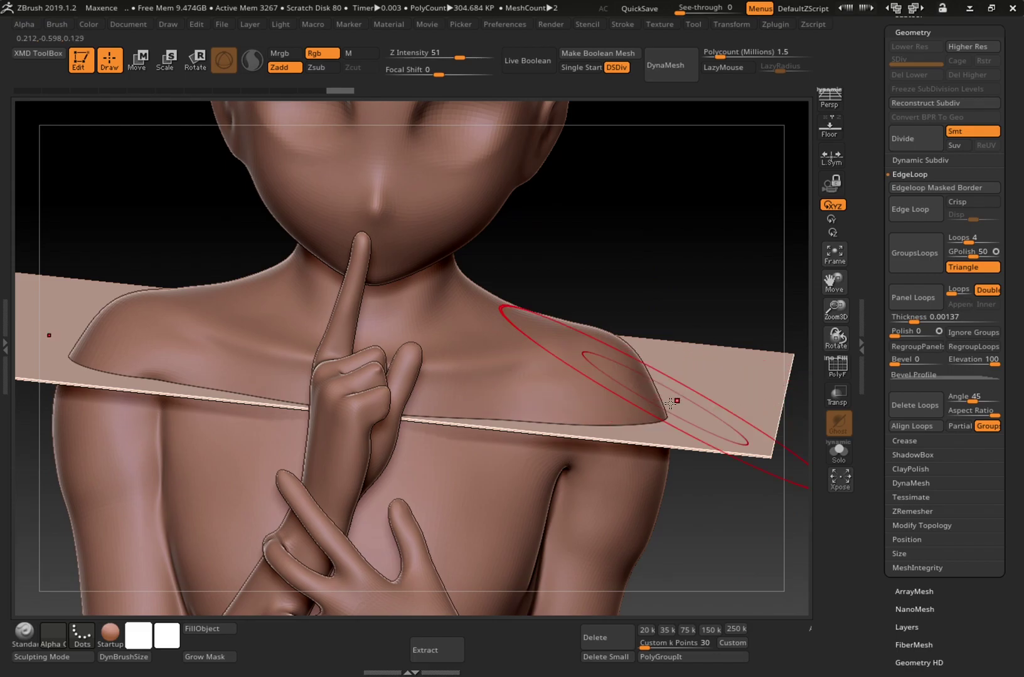
pyautogui.moveTo(640, 339)
pyautogui.mouseDown()
pyautogui.moveTo(720, 299)
pyautogui.moveTo(698, 323)
pyautogui.mouseUp()
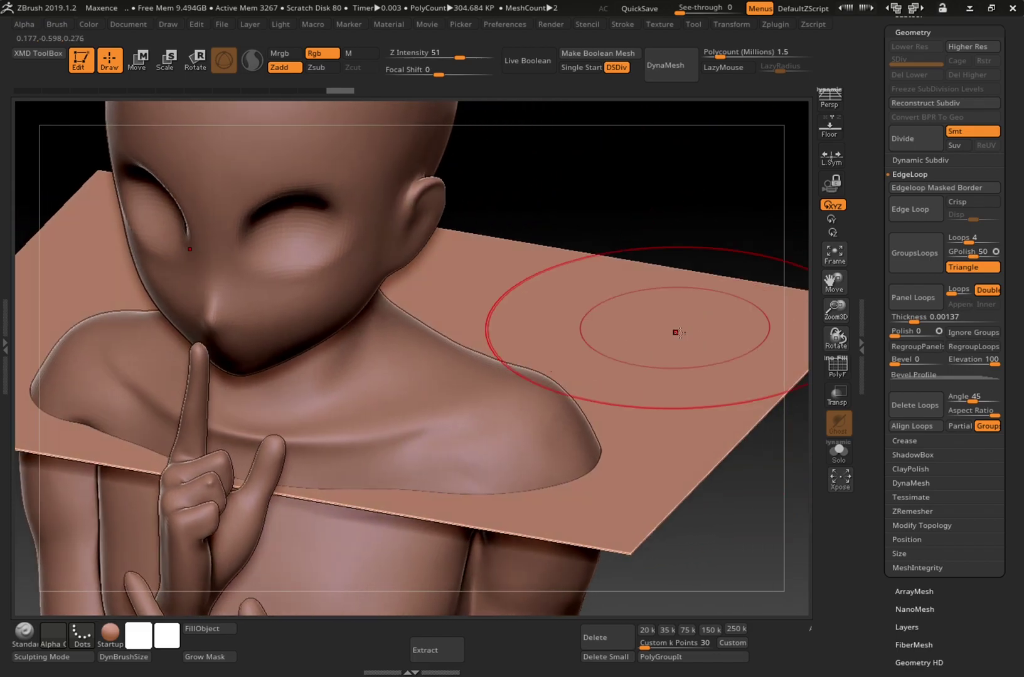
pyautogui.moveTo(572, 467)
pyautogui.mouseDown()
pyautogui.moveTo(596, 455)
pyautogui.moveTo(531, 294)
pyautogui.mouseUp()
pyautogui.moveTo(555, 413); pyautogui.dragTo(536, 305)
pyautogui.moveTo(767, 544)
pyautogui.mouseDown()
pyautogui.moveTo(715, 469)
pyautogui.moveTo(700, 474)
pyautogui.moveTo(716, 468)
pyautogui.moveTo(704, 474)
pyautogui.moveTo(719, 437)
pyautogui.mouseUp()
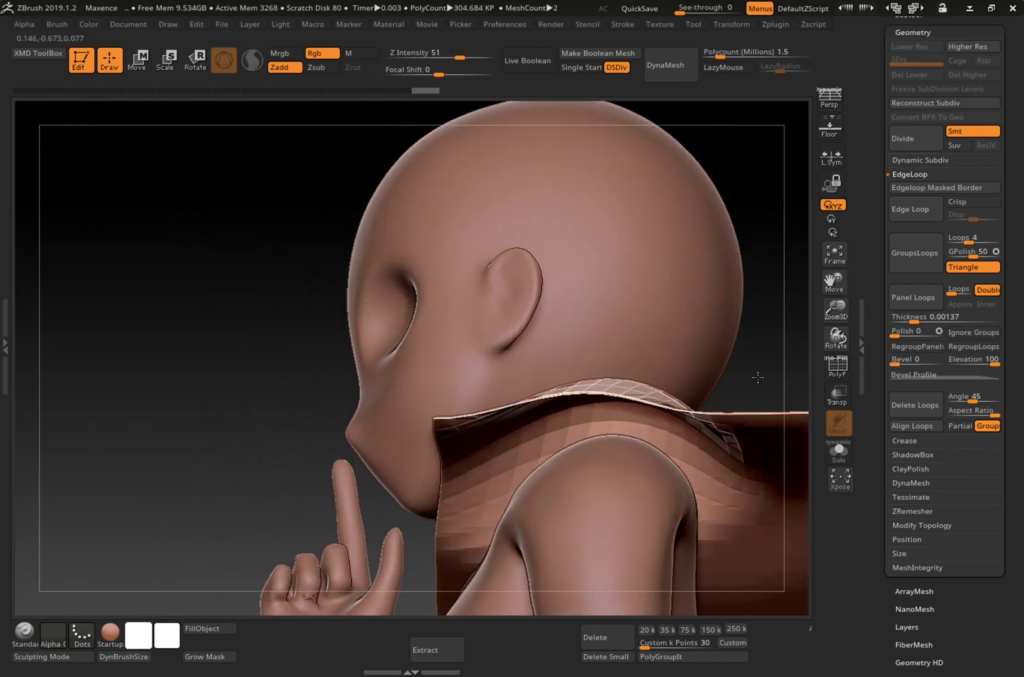
# Turn on transparency and pull the plane's middle section downward inside the figure's chest with the Move brush
pyautogui.moveTo(742, 381)
pyautogui.mouseDown()
pyautogui.moveTo(608, 390)
pyautogui.moveTo(633, 307)
pyautogui.mouseUp()
pyautogui.click(838, 396)
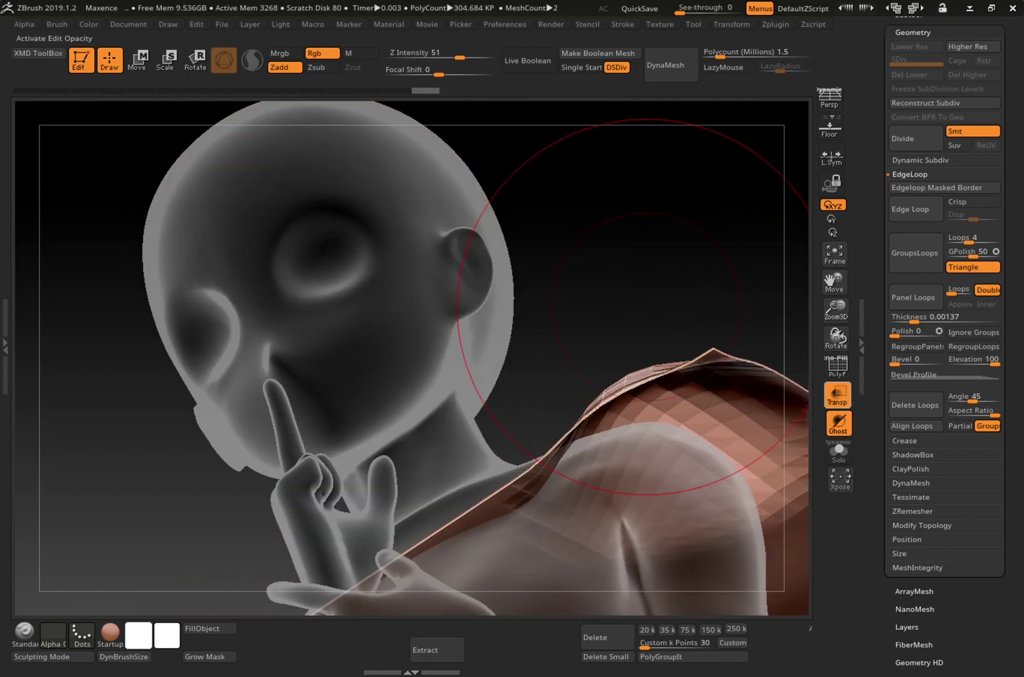
pyautogui.press('f')
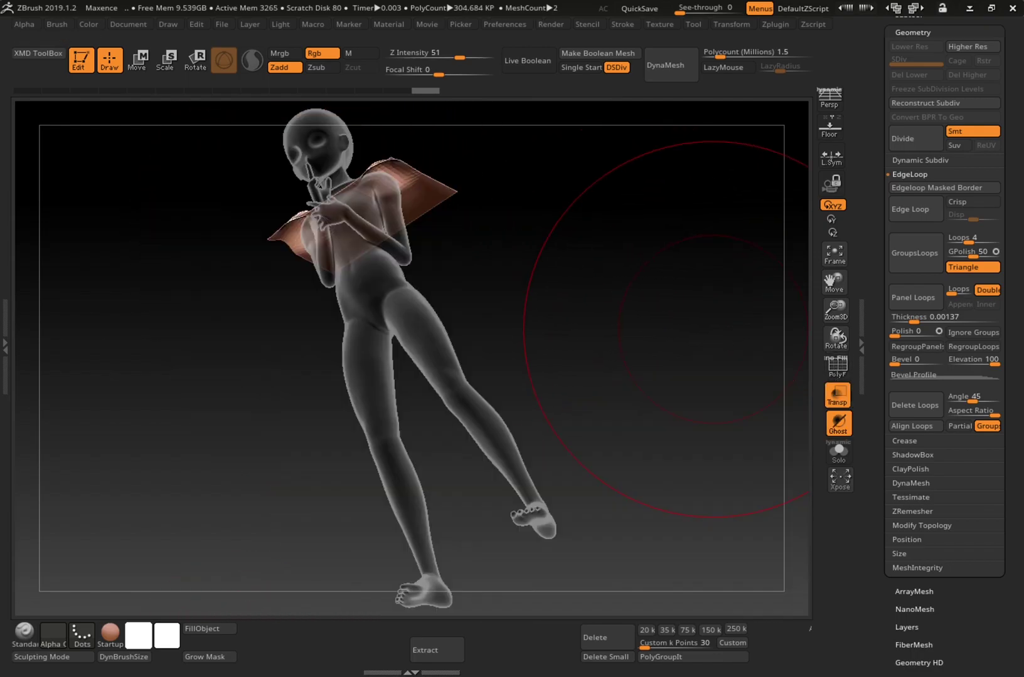
pyautogui.press('f')
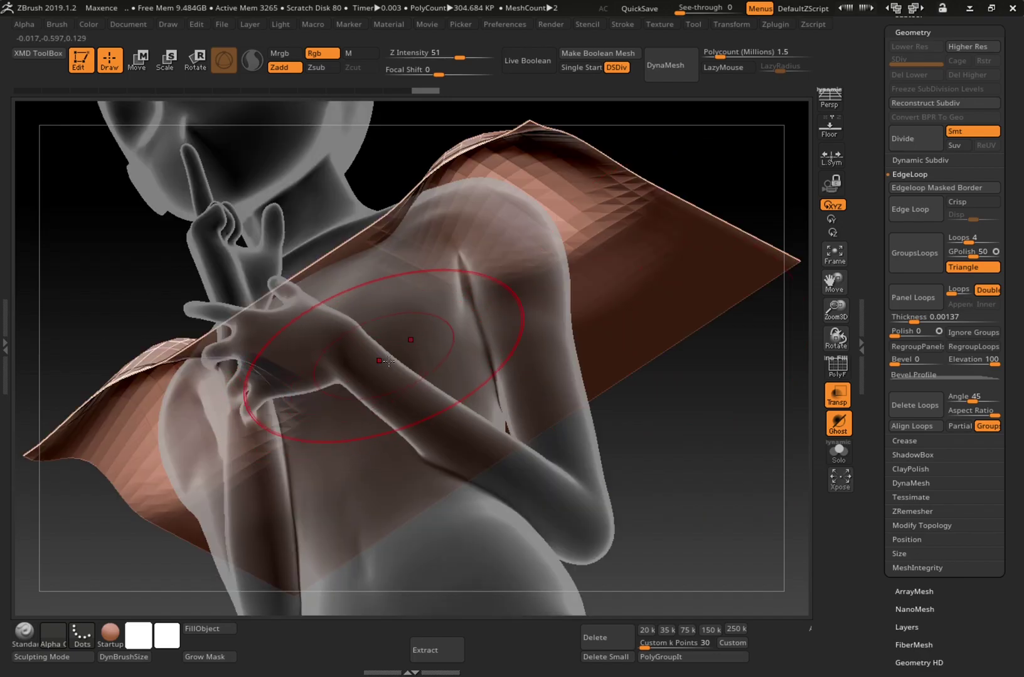
pyautogui.moveTo(395, 361); pyautogui.dragTo(432, 446)
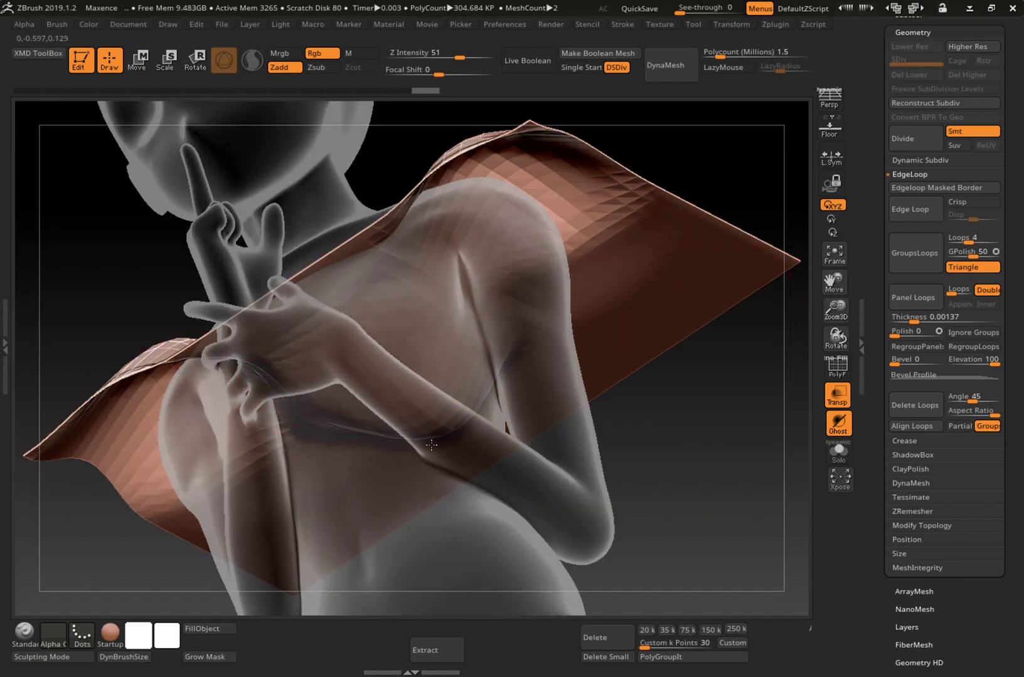
# Refine the plane's central dip through the upper back with the Move brush
pyautogui.moveTo(697, 456)
pyautogui.mouseDown()
pyautogui.moveTo(369, 369)
pyautogui.moveTo(358, 434)
pyautogui.mouseUp()
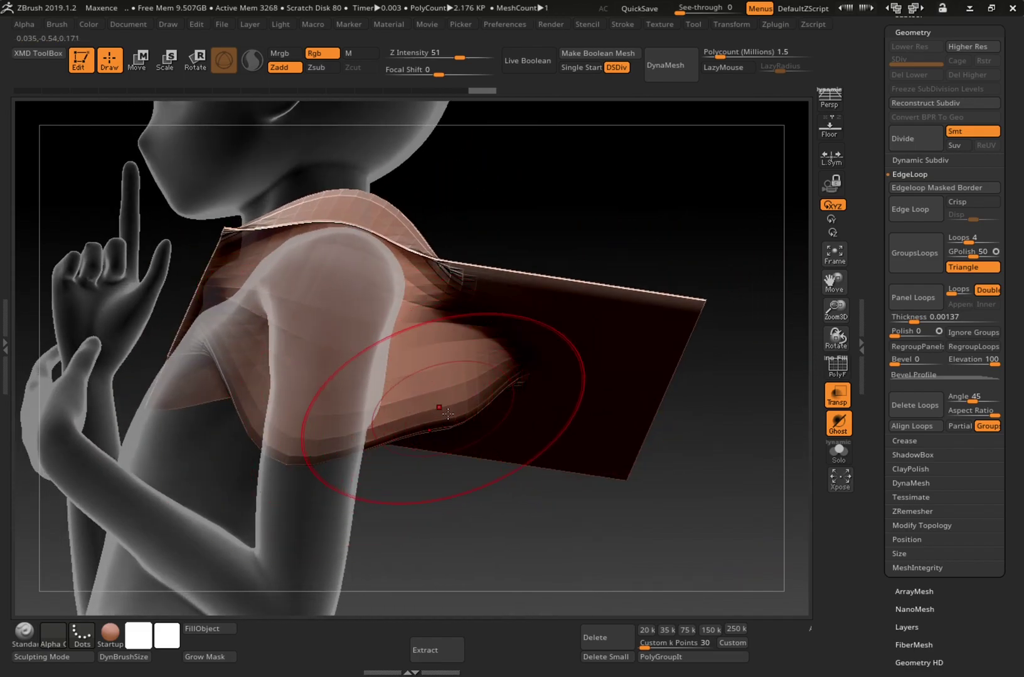
pyautogui.moveTo(466, 370); pyautogui.dragTo(472, 380)
pyautogui.moveTo(696, 499); pyautogui.dragTo(489, 495)
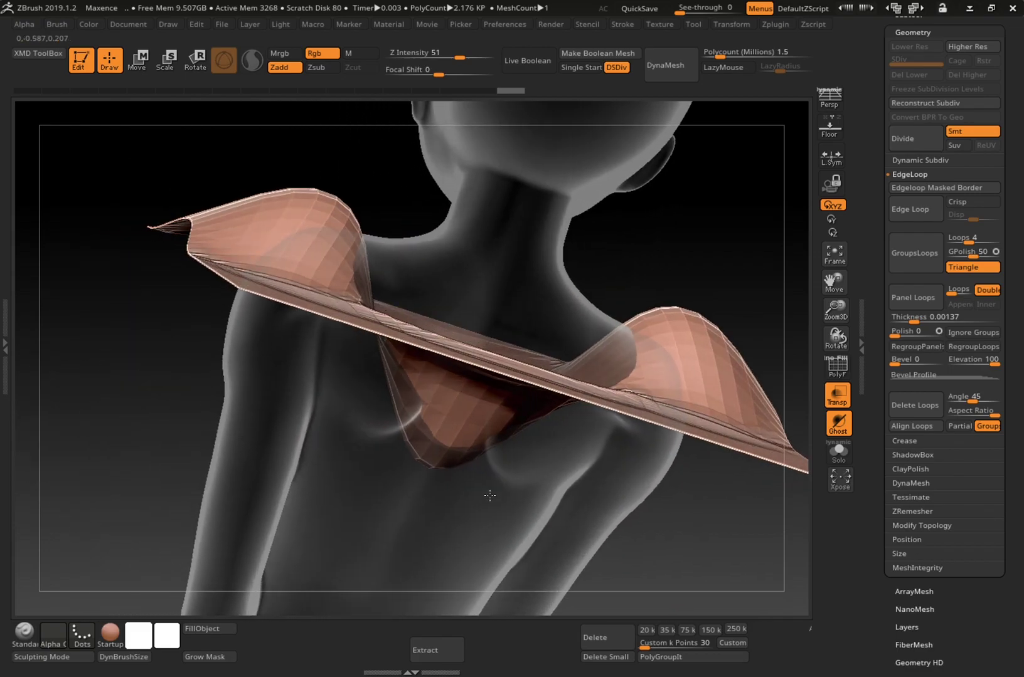
pyautogui.moveTo(566, 511); pyautogui.dragTo(580, 463)
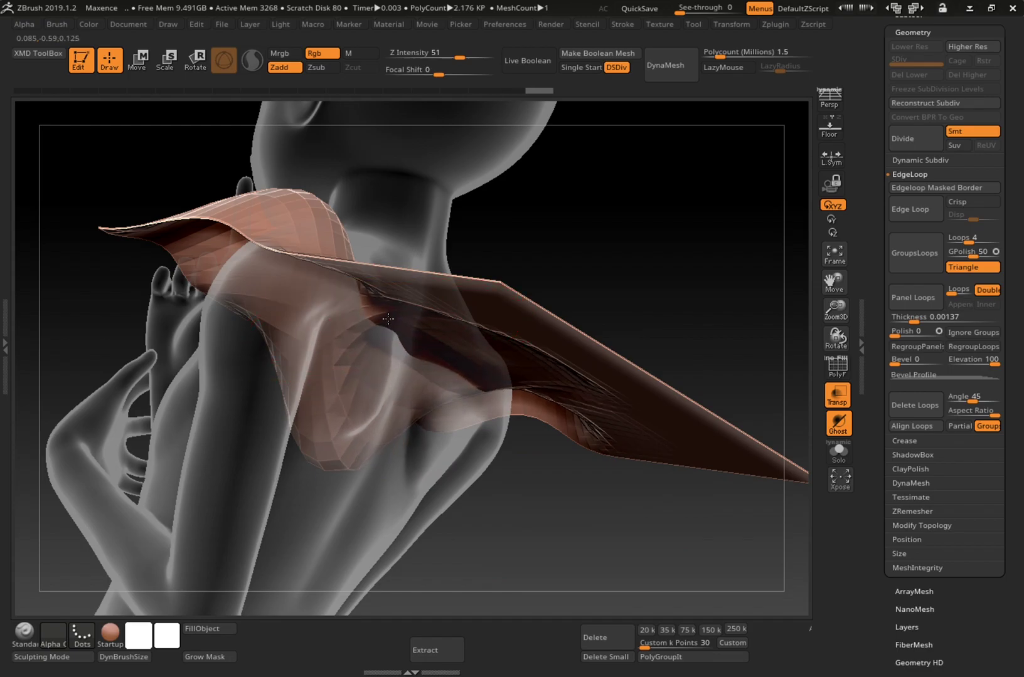
pyautogui.moveTo(387, 319)
pyautogui.mouseDown(button='right')
pyautogui.moveTo(542, 347)
pyautogui.moveTo(532, 394)
pyautogui.moveTo(626, 392)
pyautogui.moveTo(715, 327)
pyautogui.moveTo(744, 286)
pyautogui.moveTo(697, 426)
pyautogui.moveTo(710, 419)
pyautogui.moveTo(671, 426)
pyautogui.moveTo(698, 421)
pyautogui.moveTo(704, 365)
pyautogui.moveTo(691, 412)
pyautogui.moveTo(671, 417)
pyautogui.mouseUp(button='right')
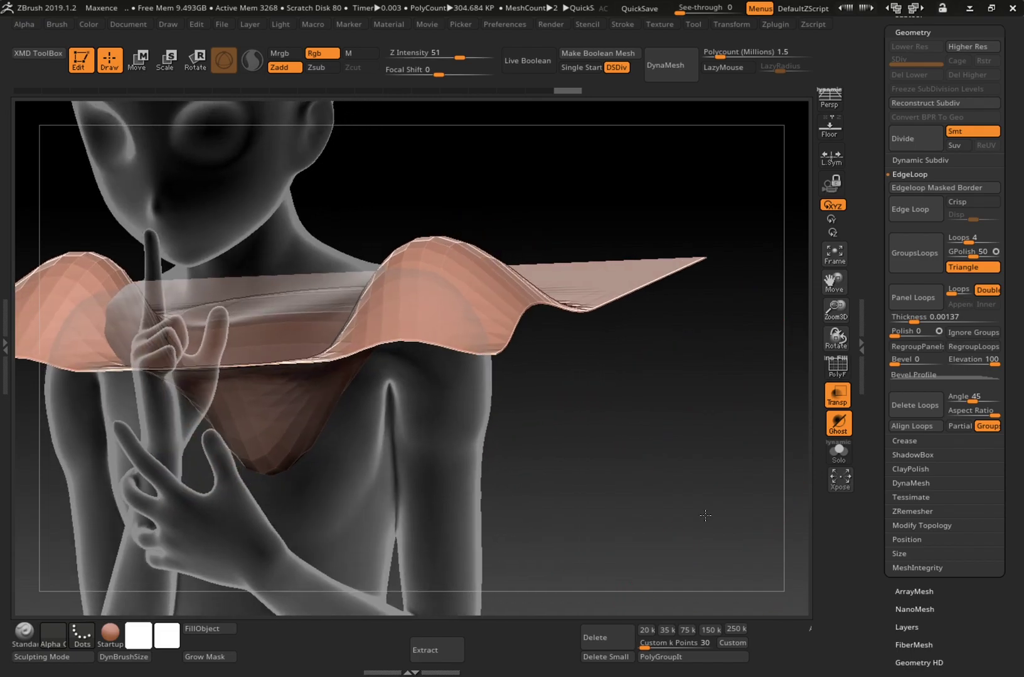
# Turn off transparency and frame the shaped plane against the shoulders in a straight front view
pyautogui.press('f')
pyautogui.keyDown('shift'); pyautogui.moveTo(726, 469); pyautogui.dragTo(720, 467, button='right'); pyautogui.keyUp('shift')
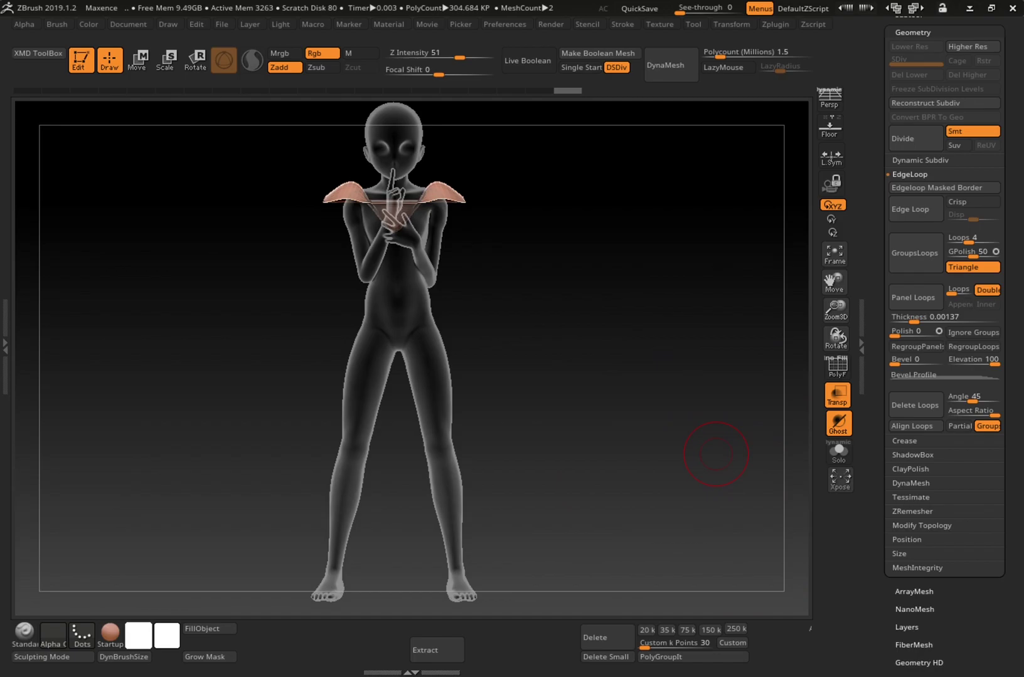
pyautogui.click(837, 396)
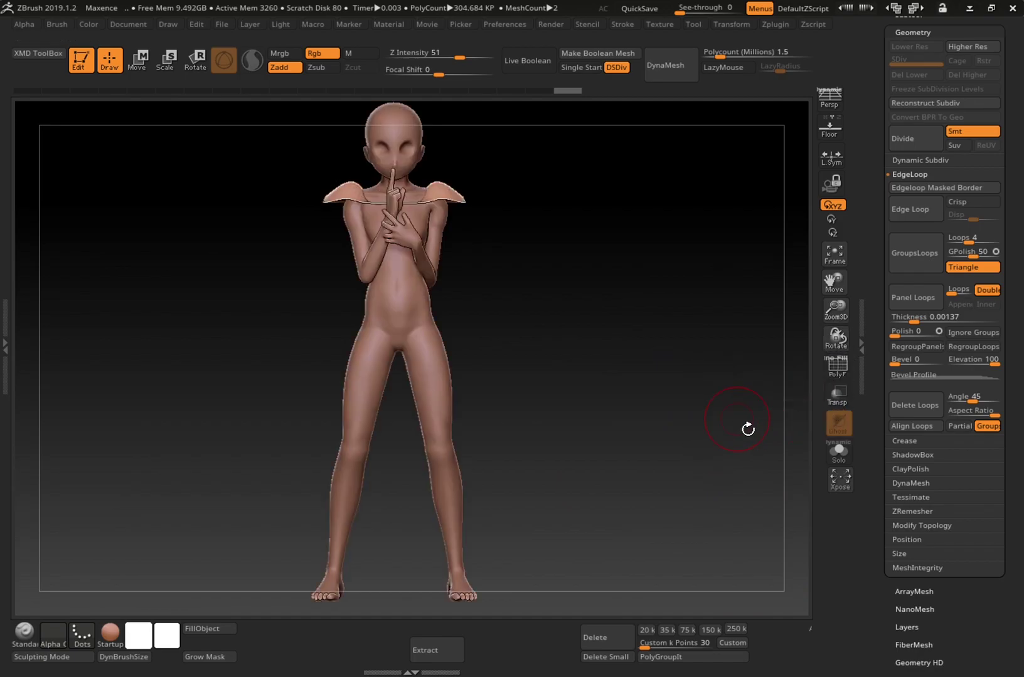
pyautogui.press('f')
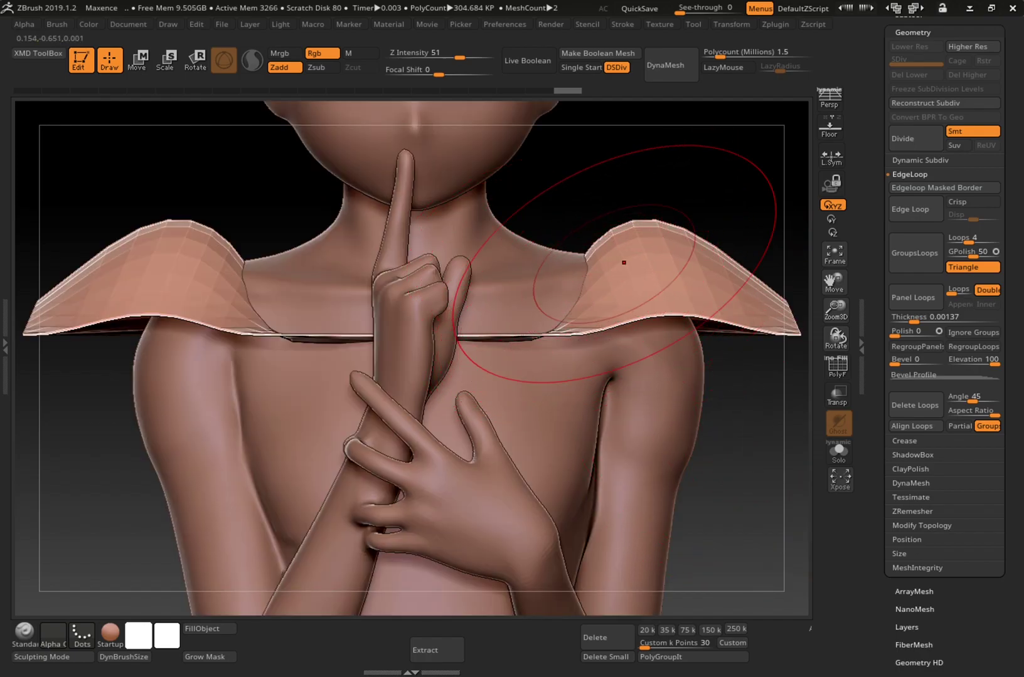
# Subdivide the plane to SDiv 4 and delete its lower subdivision levels, checking the mesh with the polyframe
pyautogui.click(921, 143)
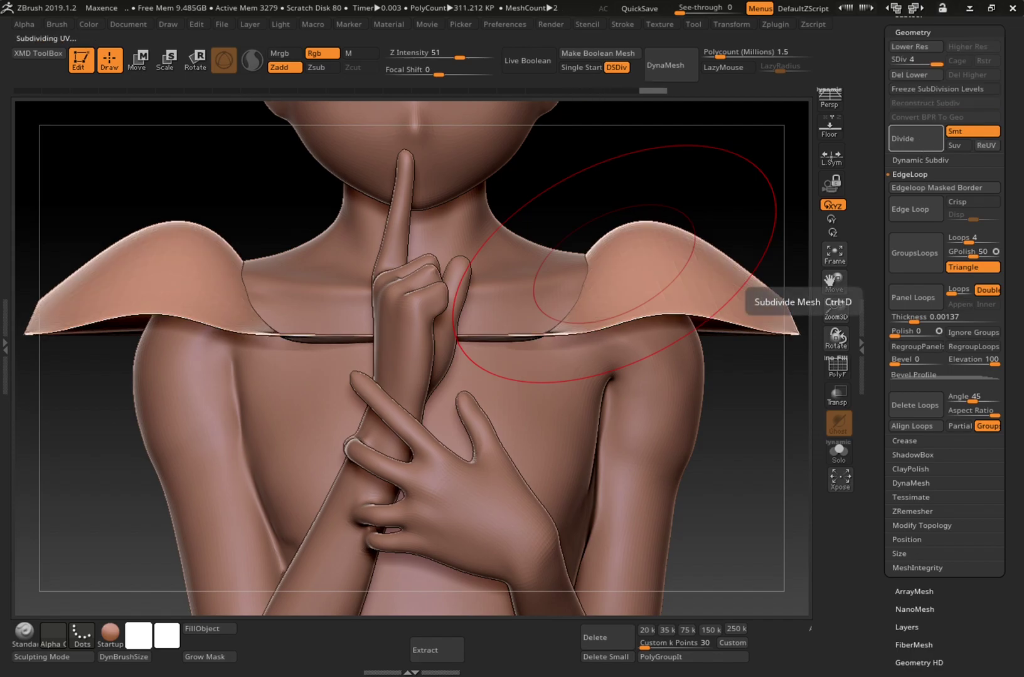
pyautogui.moveTo(874, 208); pyautogui.dragTo(870, 339)
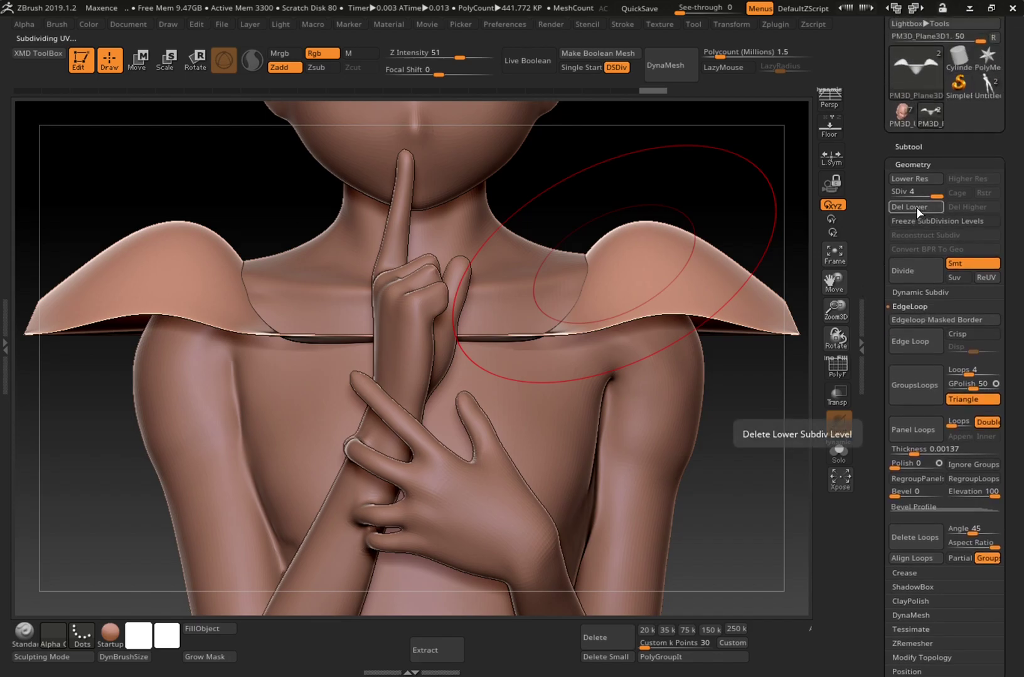
pyautogui.click(916, 207)
pyautogui.click(836, 367)
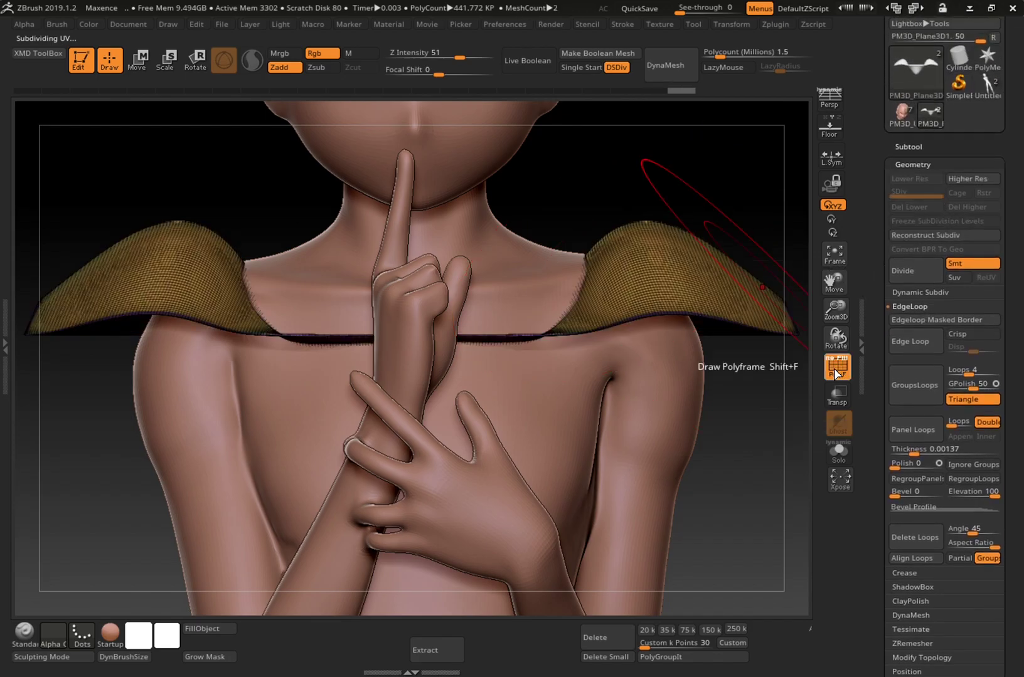
pyautogui.moveTo(776, 434)
pyautogui.mouseDown()
pyautogui.moveTo(767, 493)
pyautogui.moveTo(769, 427)
pyautogui.moveTo(796, 388)
pyautogui.mouseUp()
pyautogui.click(845, 368)
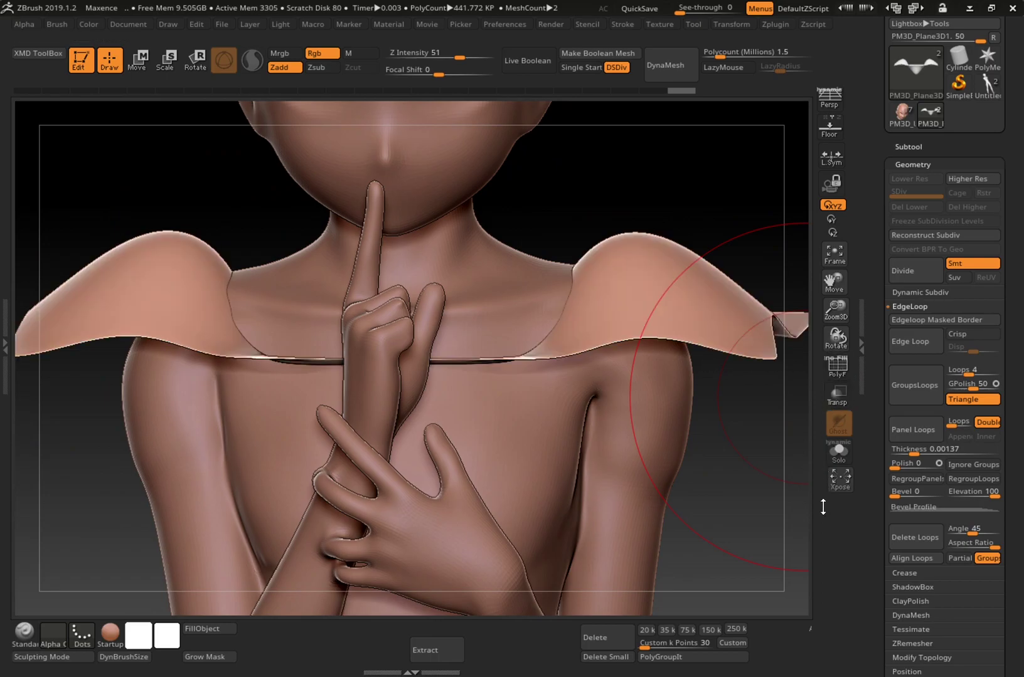
# Create a subtool folder named boleann containing the plane and move the PM3D_Untitled figure into it
pyautogui.click(931, 151)
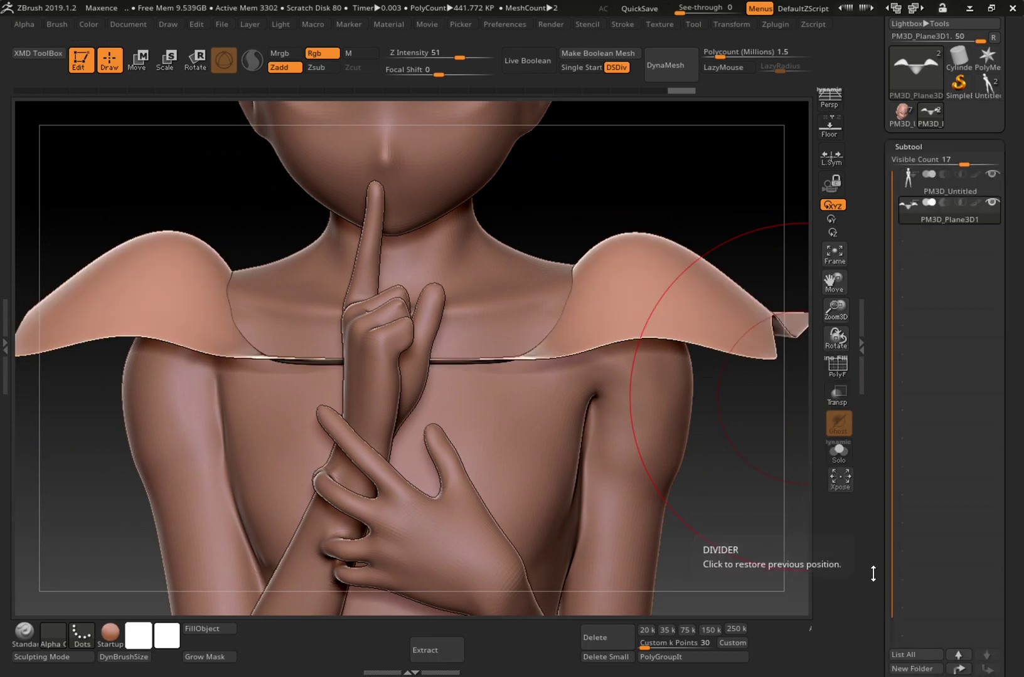
pyautogui.scroll(-5, 875, 521)
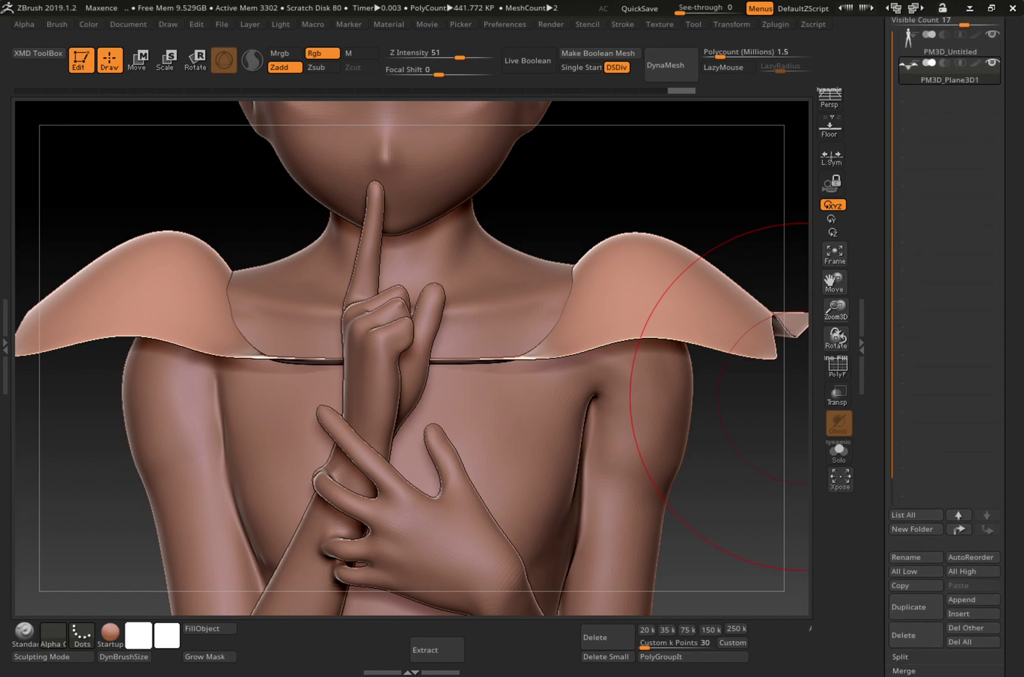
pyautogui.click(921, 528)
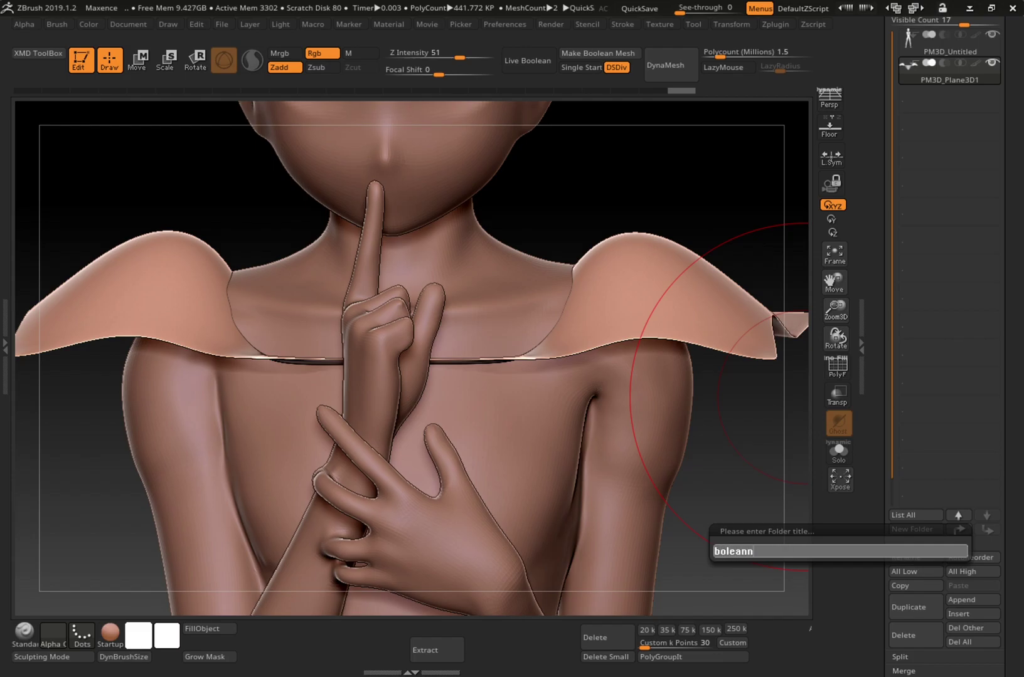
pyautogui.press('Return')
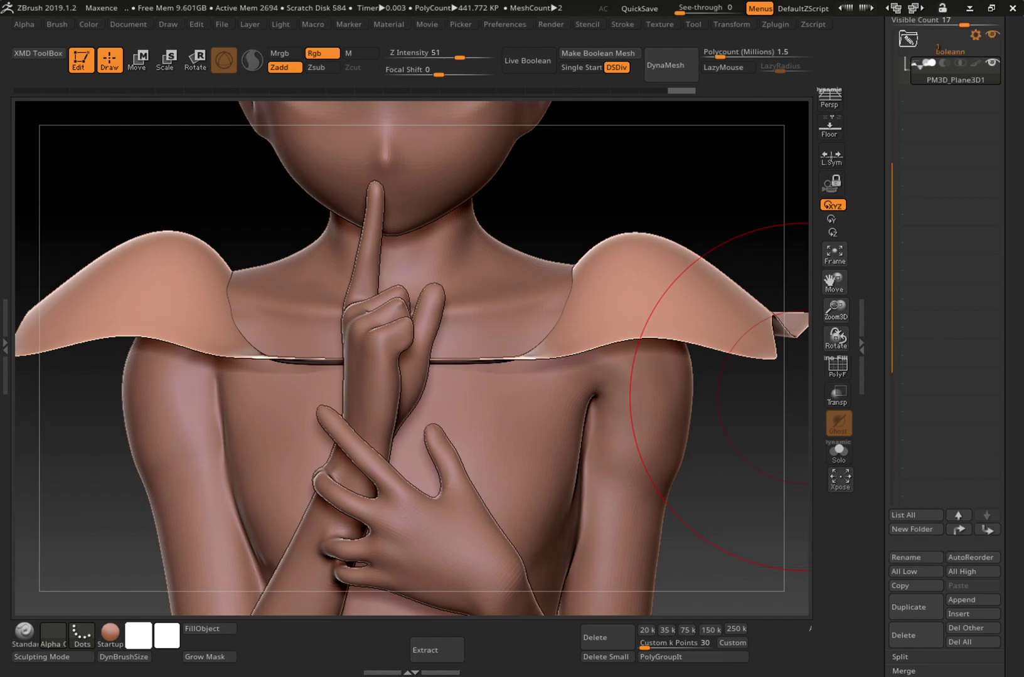
pyautogui.moveTo(894, 199); pyautogui.dragTo(902, 144)
pyautogui.moveTo(882, 327); pyautogui.dragTo(871, 431)
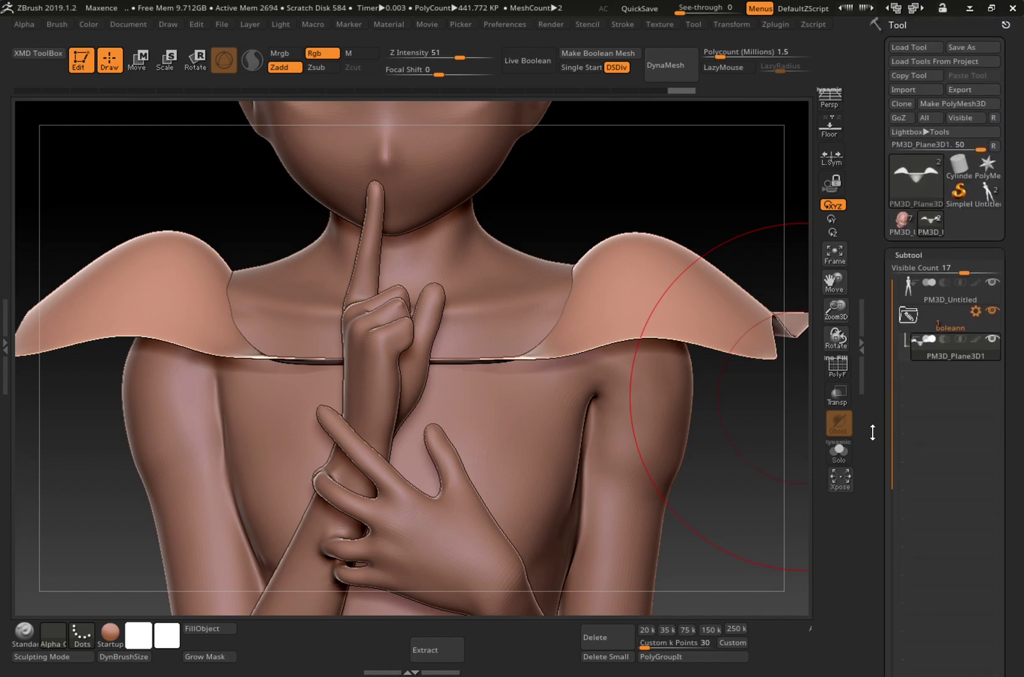
pyautogui.moveTo(946, 325); pyautogui.dragTo(949, 327)
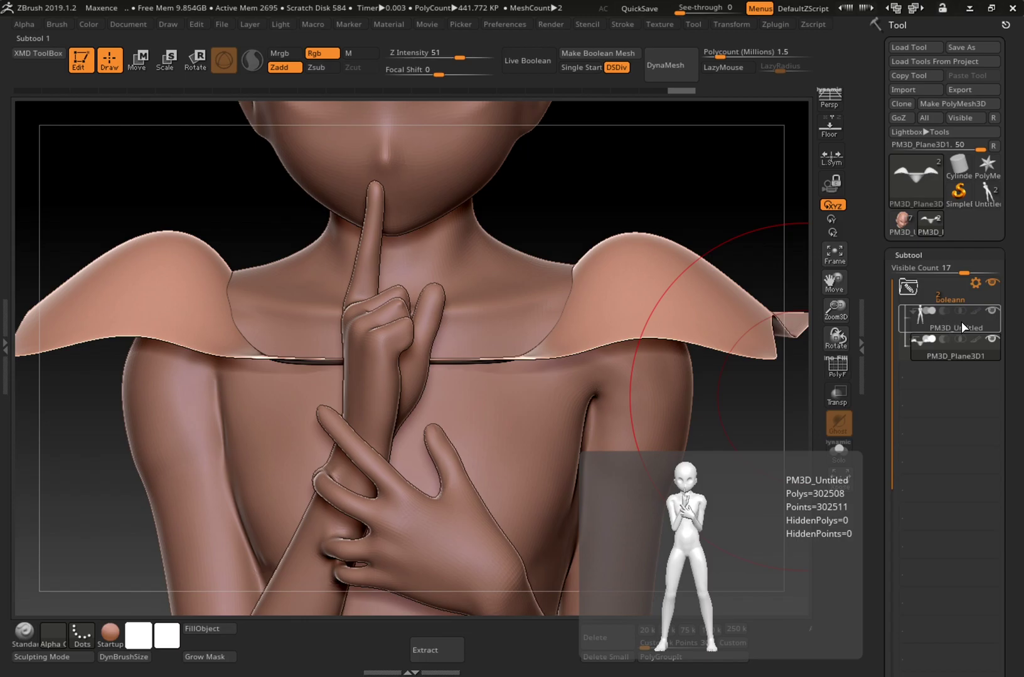
# Set PM3D_Plane3D1 to boolean subtraction and enable Live Boolean to preview its cut across the figure's shoulders and chest
pyautogui.click(957, 348)
pyautogui.click(943, 339)
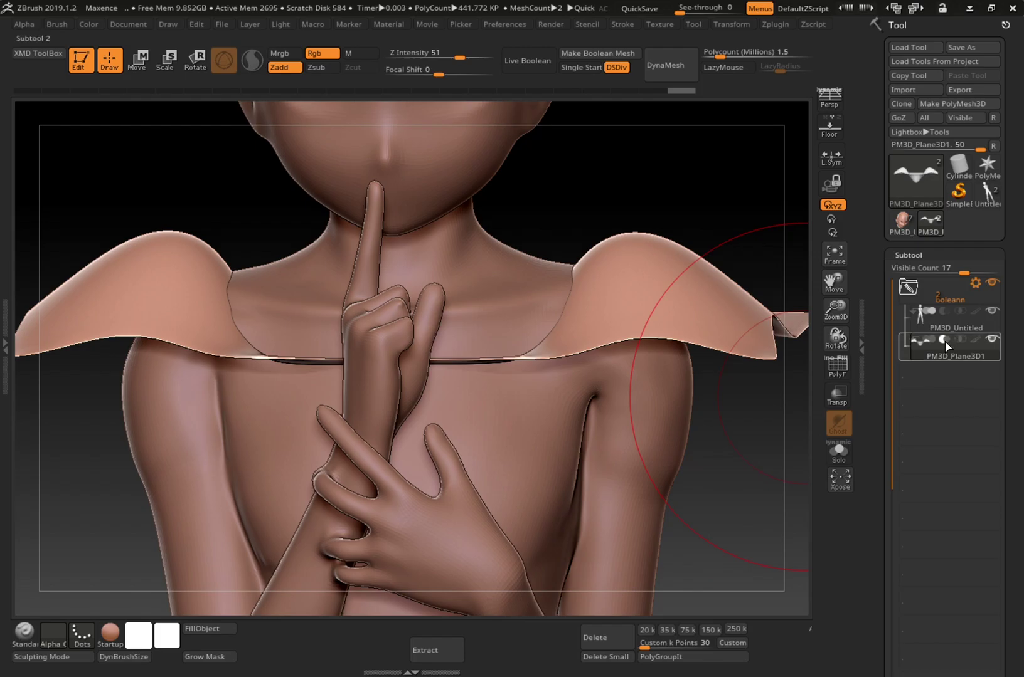
pyautogui.moveTo(944, 345)
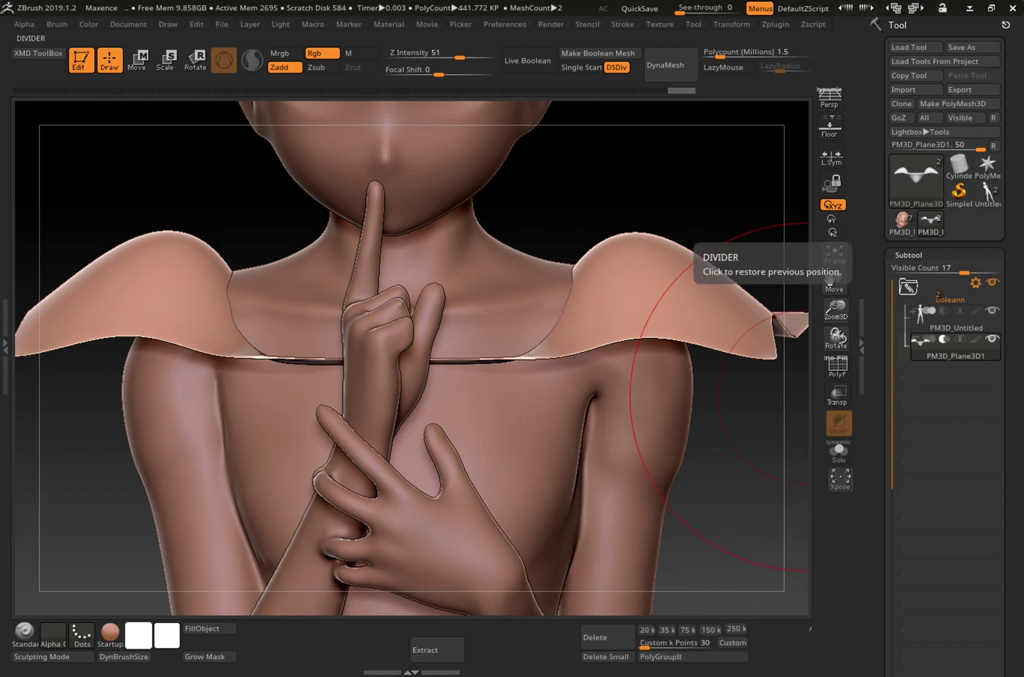
pyautogui.click(527, 60)
pyautogui.moveTo(791, 419)
pyautogui.mouseDown()
pyautogui.moveTo(761, 451)
pyautogui.moveTo(665, 505)
pyautogui.moveTo(720, 505)
pyautogui.moveTo(800, 417)
pyautogui.moveTo(796, 429)
pyautogui.moveTo(787, 420)
pyautogui.mouseUp()
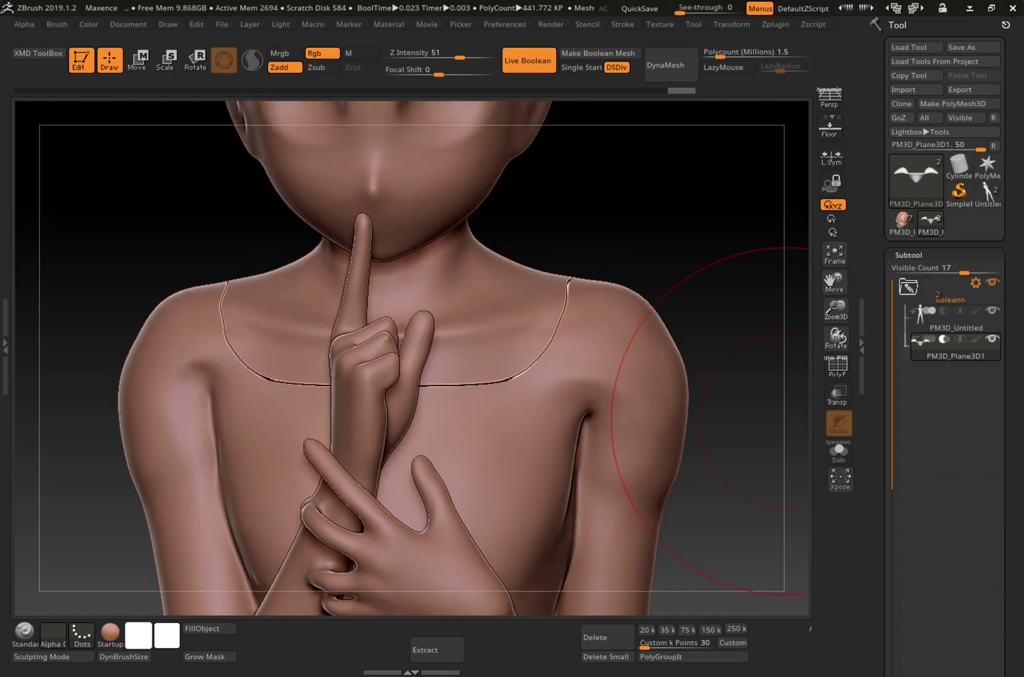
pyautogui.click(527, 63)
pyautogui.click(527, 62)
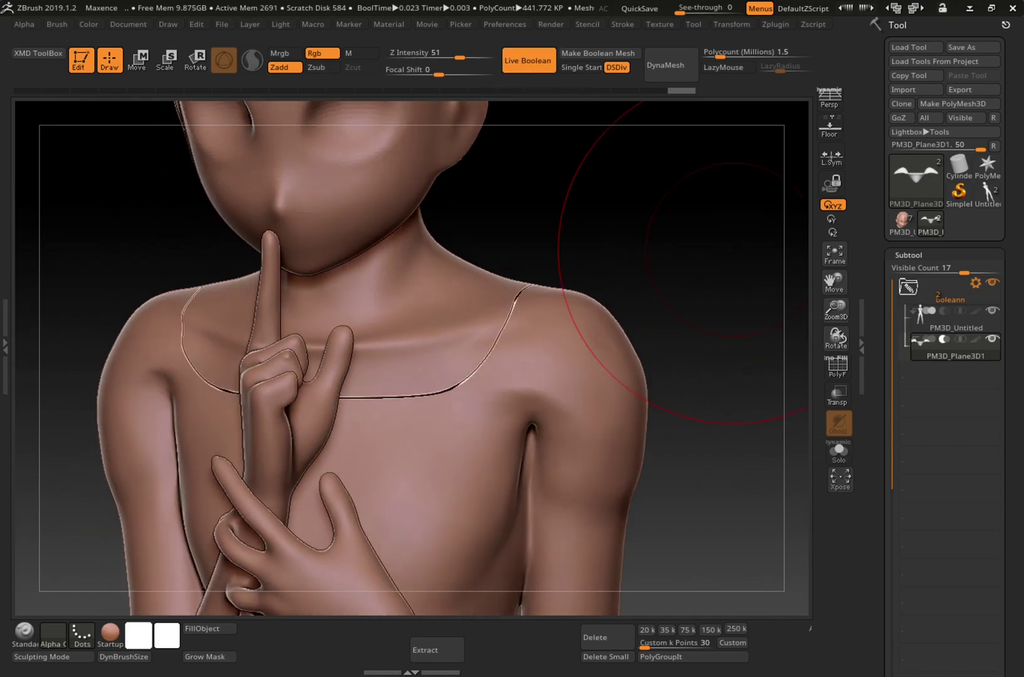
# Run Boolean Folder on the boleann folder to generate the cut figure mesh
pyautogui.click(976, 286)
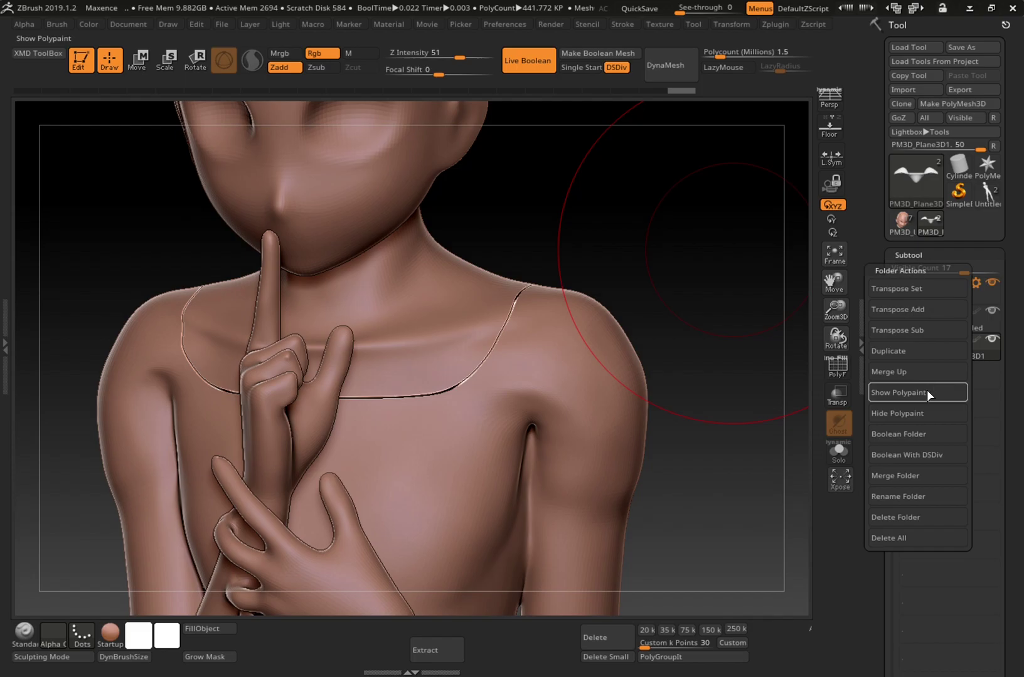
pyautogui.click(926, 437)
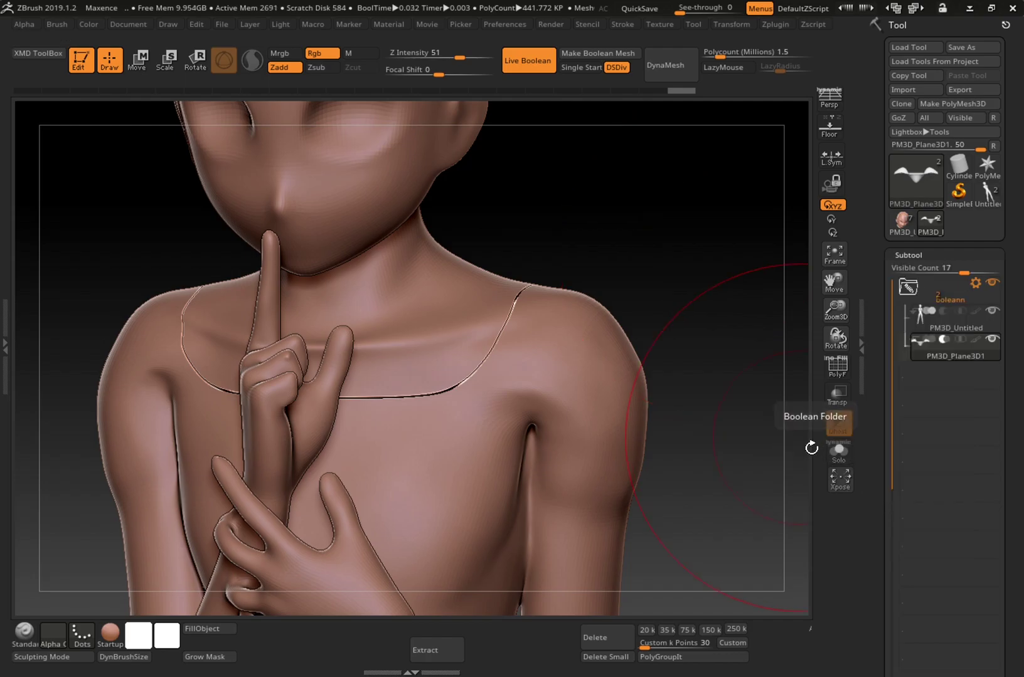
pyautogui.moveTo(931, 286)
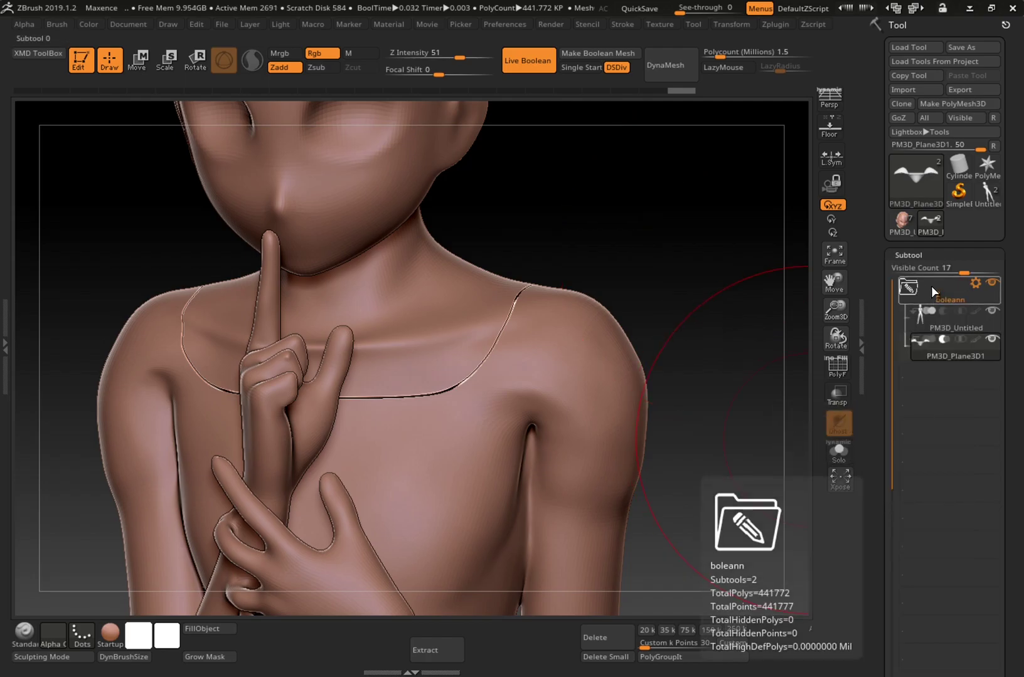
pyautogui.click(978, 283)
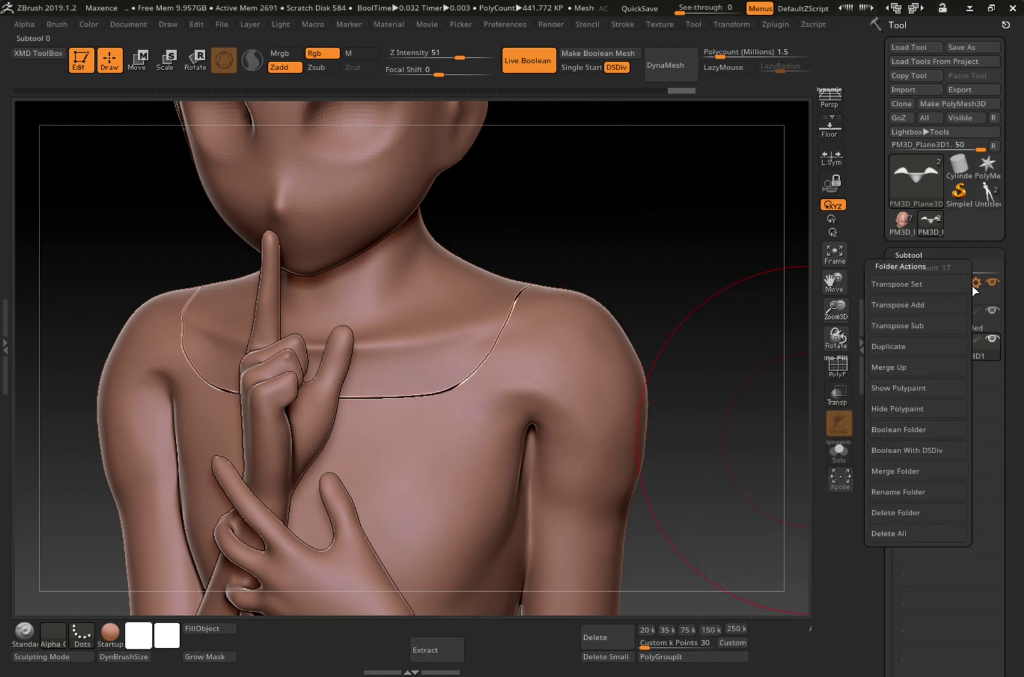
pyautogui.click(927, 426)
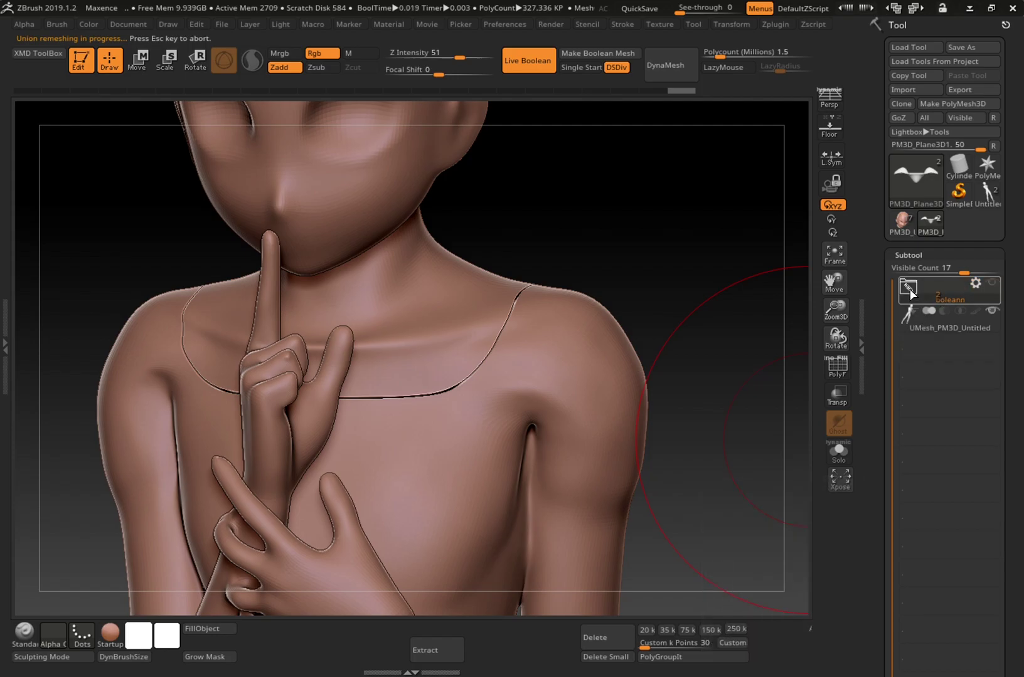
# Split the cut figure mesh UMesh_PM3D_Untitled into separate subtools with Split To Parts, accepting the operation
pyautogui.click(966, 325)
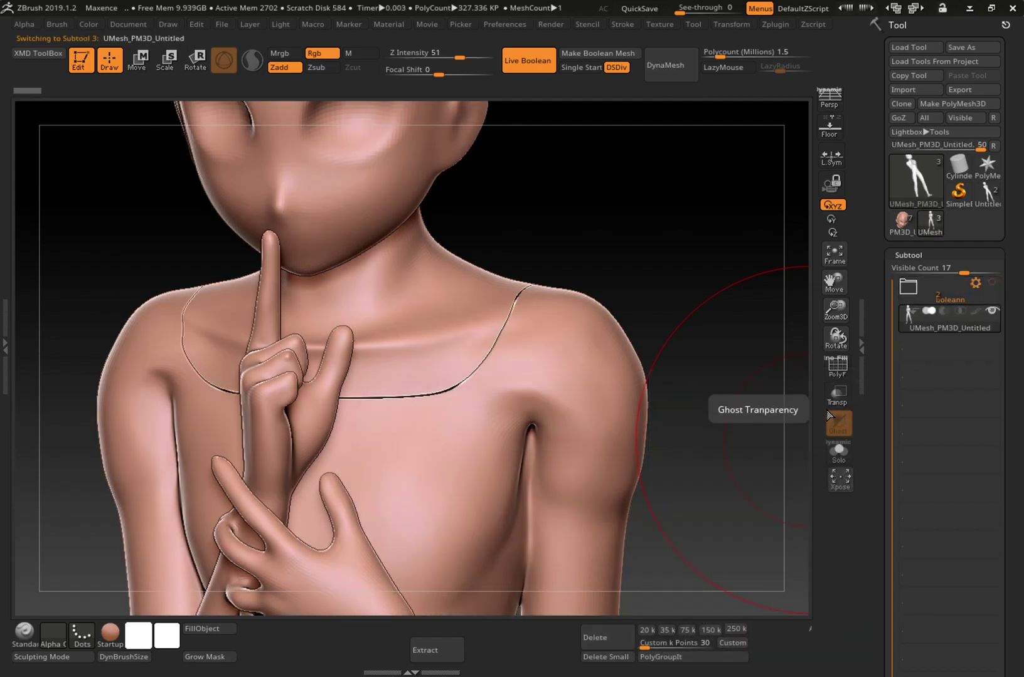
pyautogui.moveTo(781, 456)
pyautogui.mouseDown()
pyautogui.moveTo(681, 488)
pyautogui.moveTo(748, 482)
pyautogui.moveTo(788, 458)
pyautogui.moveTo(784, 443)
pyautogui.mouseUp()
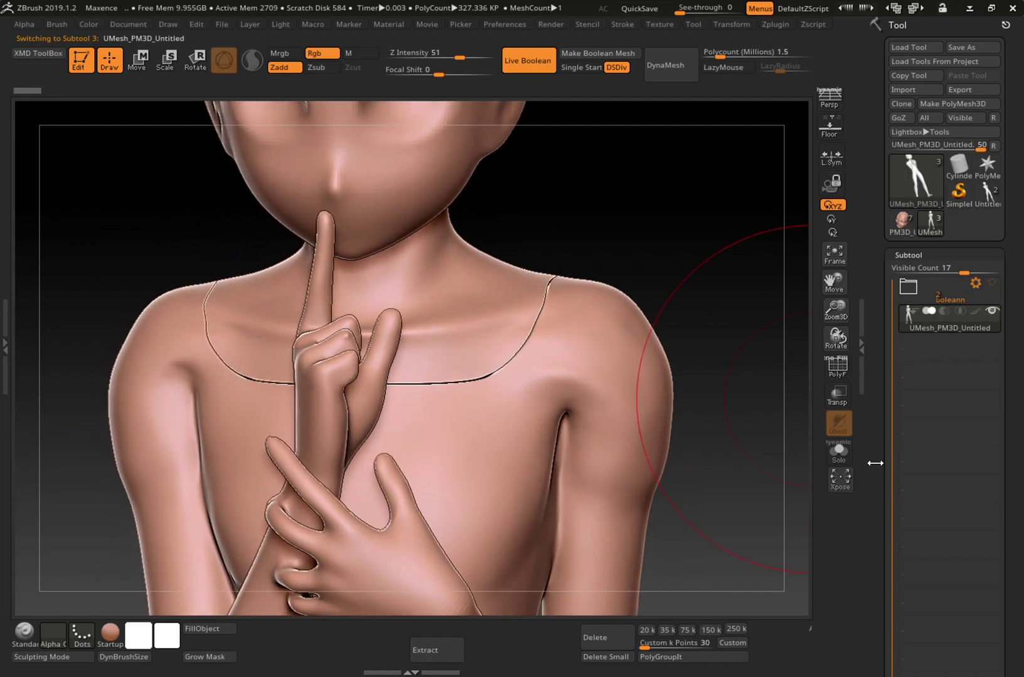
pyautogui.moveTo(875, 482); pyautogui.dragTo(889, 345)
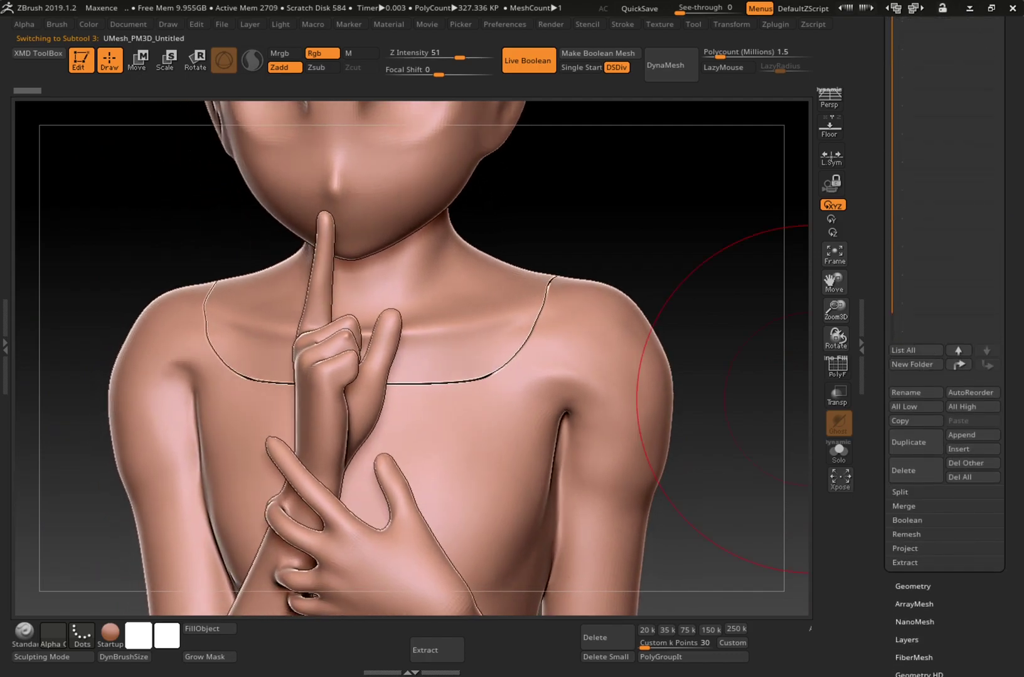
pyautogui.click(911, 493)
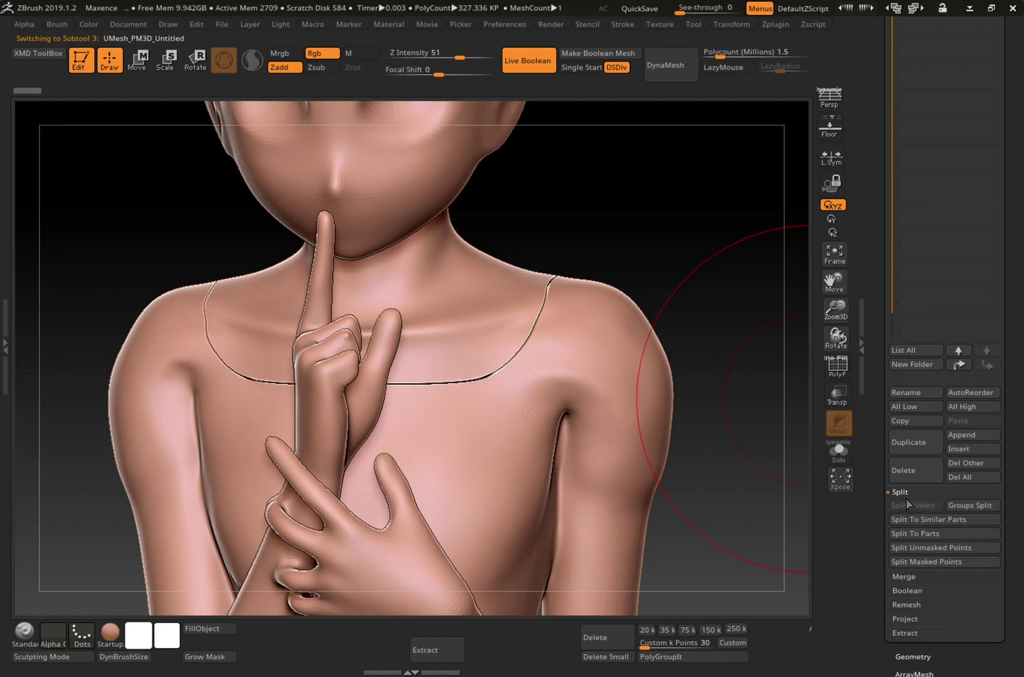
pyautogui.click(966, 535)
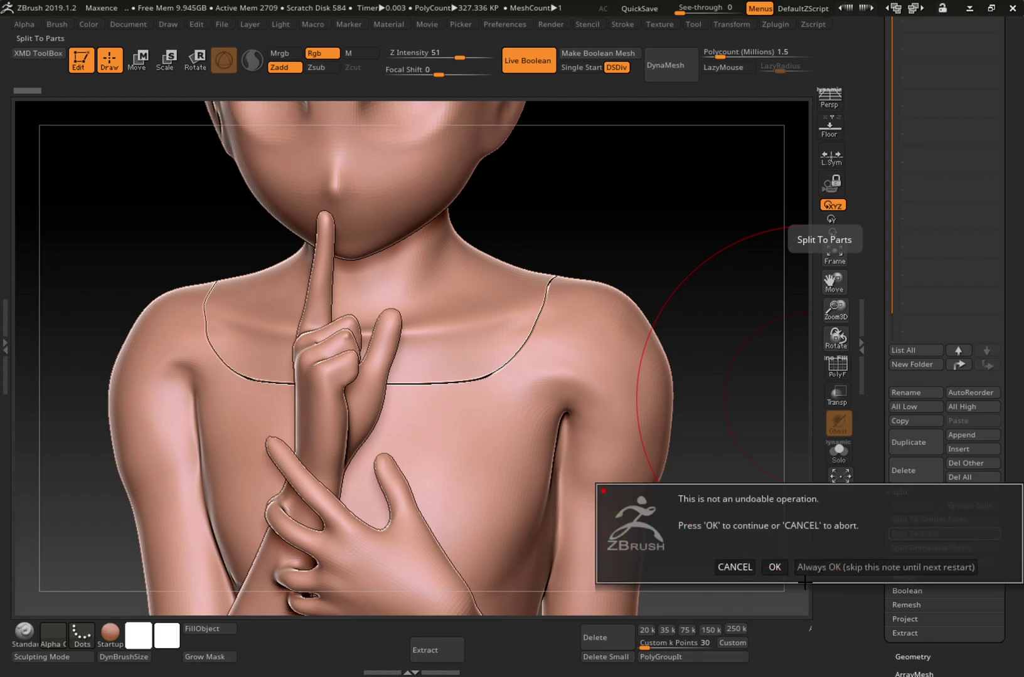
pyautogui.click(776, 568)
# Hide the head-and-neck subtool UMesh_PM3D_Untitled to expose the neckline cut in the body
pyautogui.moveTo(881, 399); pyautogui.dragTo(883, 534)
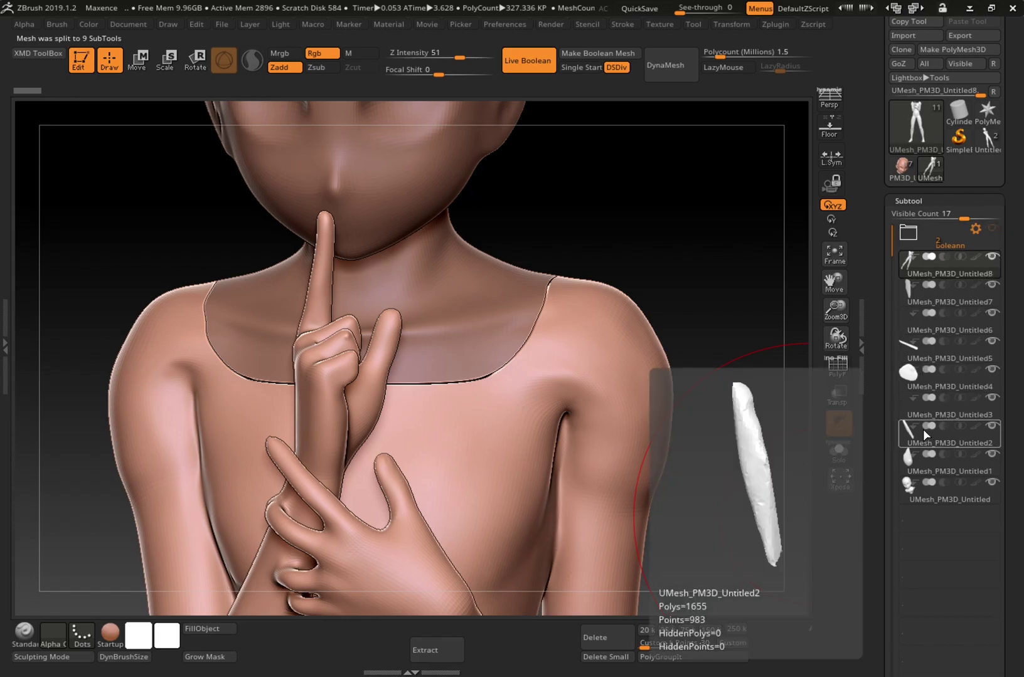
pyautogui.click(992, 482)
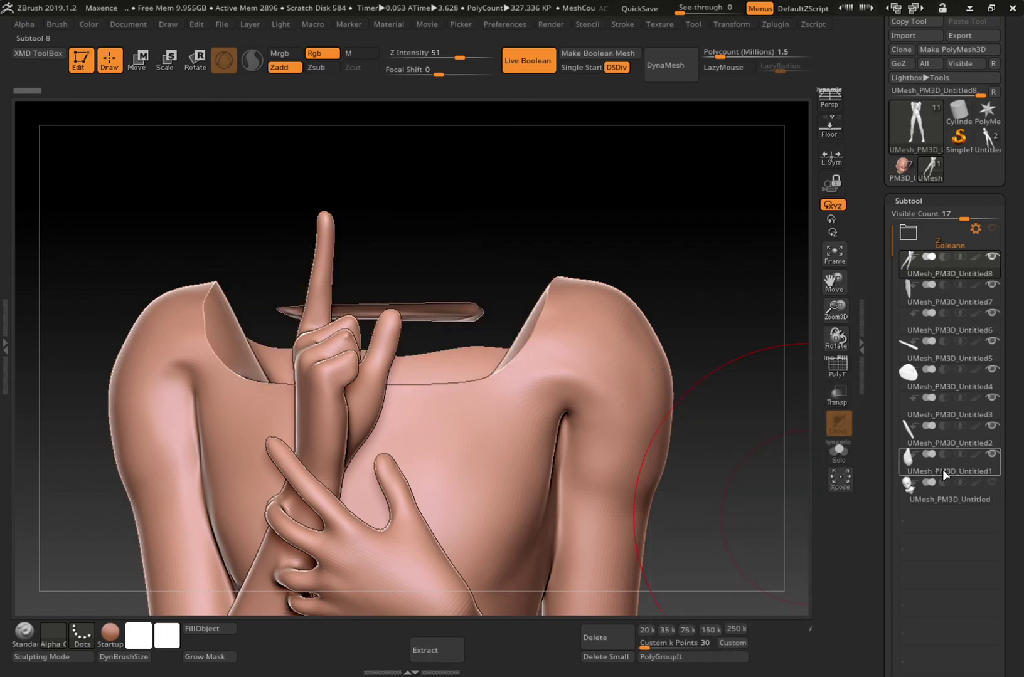
pyautogui.moveTo(871, 481); pyautogui.dragTo(874, 511)
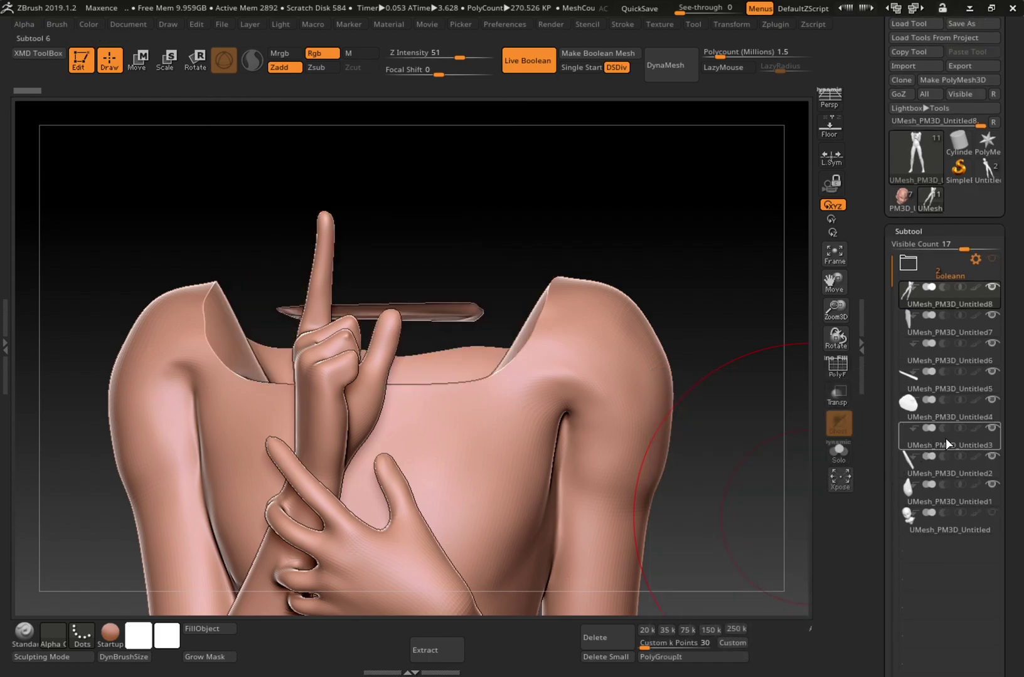
# Check the small fragments left by the split one by one against the body, keeping their boolean modes on addition
pyautogui.click(970, 434)
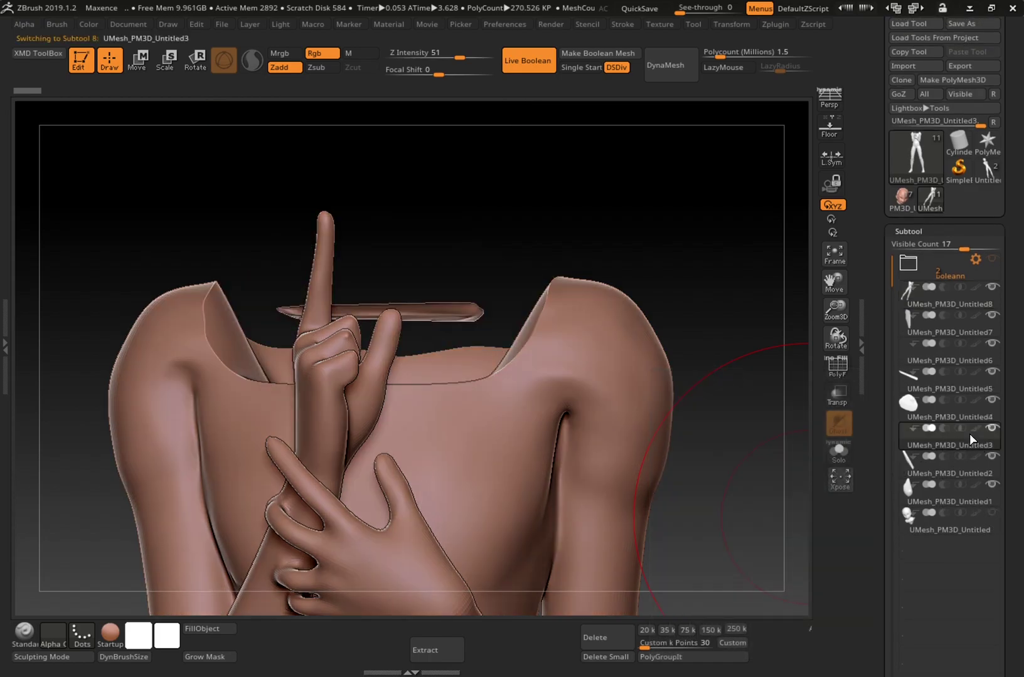
pyautogui.click(959, 457)
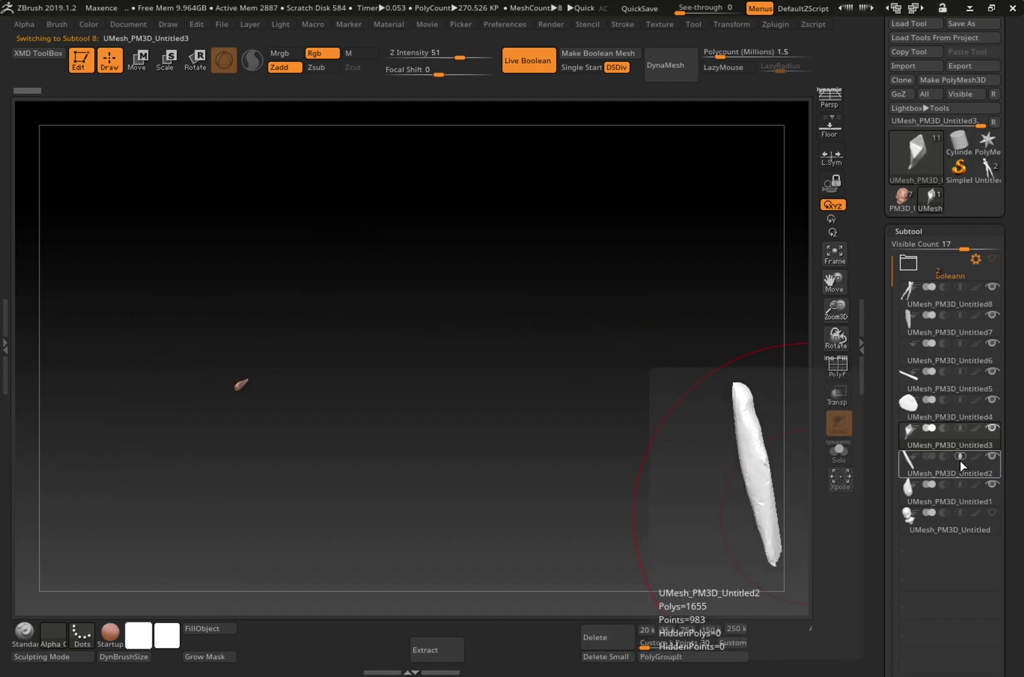
pyautogui.click(954, 496)
pyautogui.click(958, 518)
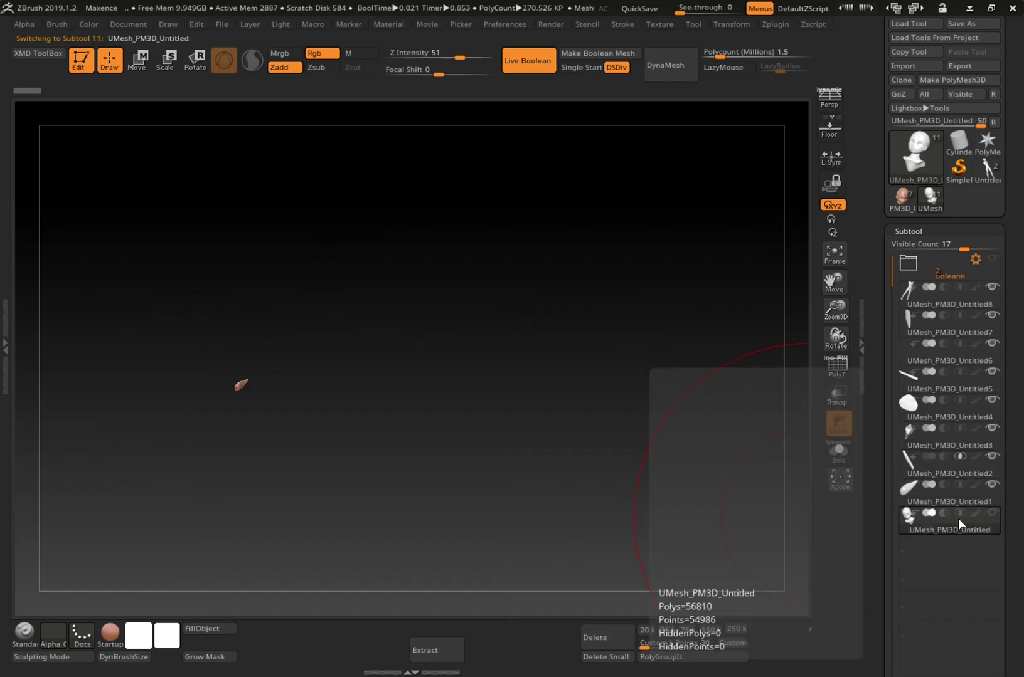
pyautogui.click(969, 487)
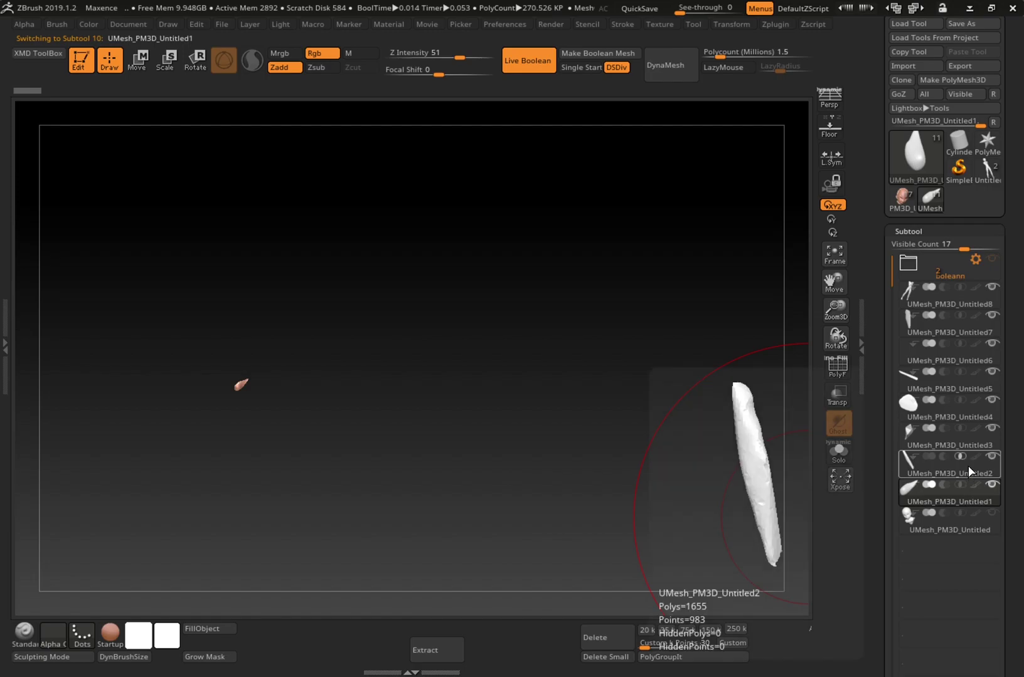
pyautogui.click(939, 456)
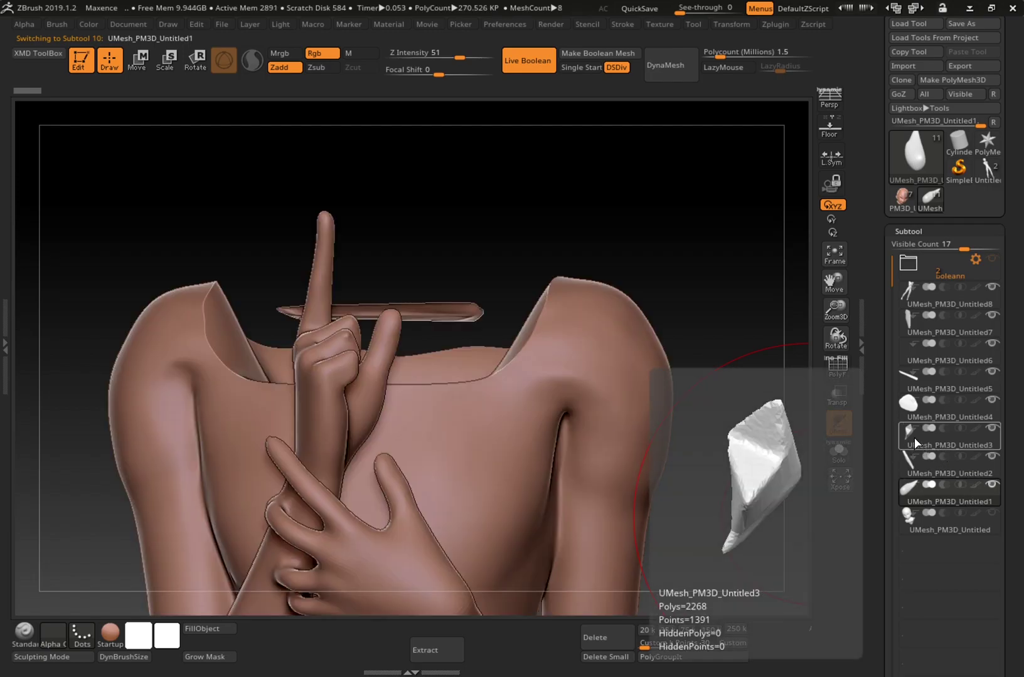
pyautogui.click(948, 298)
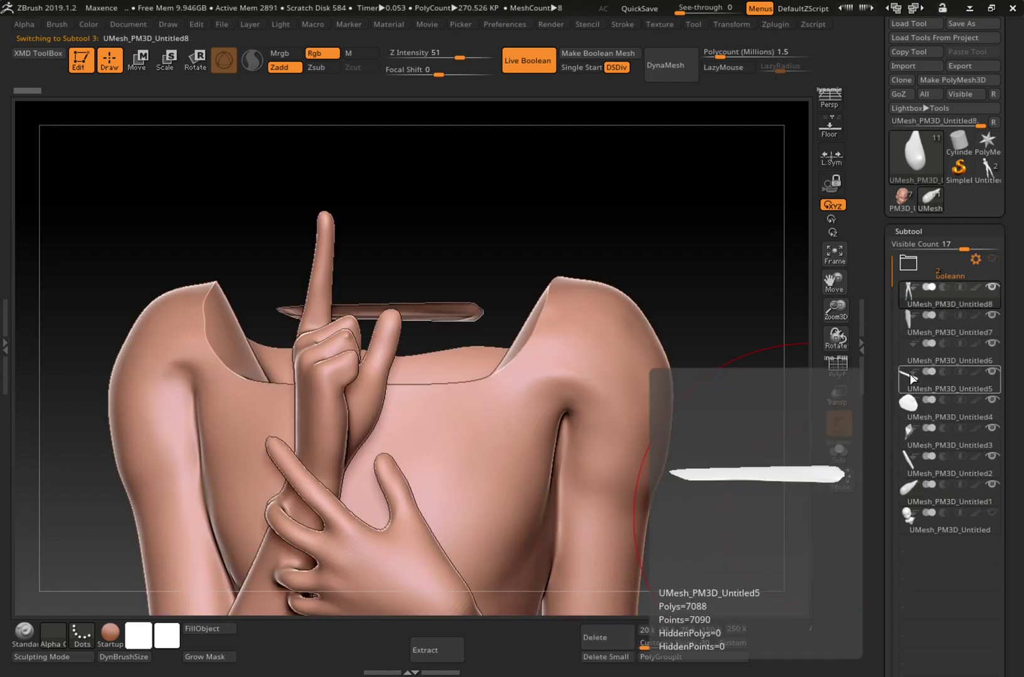
# Delete UMesh_PM3D_Untitled5, the thin sliver floating inside the neckline opening
pyautogui.click(935, 327)
pyautogui.click(941, 375)
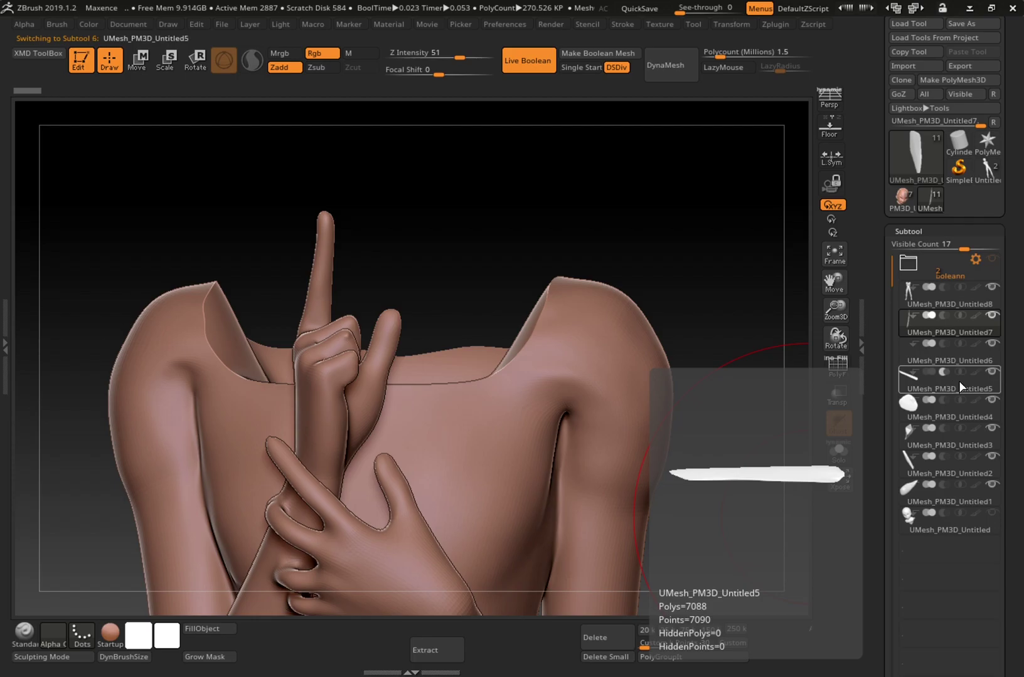
pyautogui.click(958, 381)
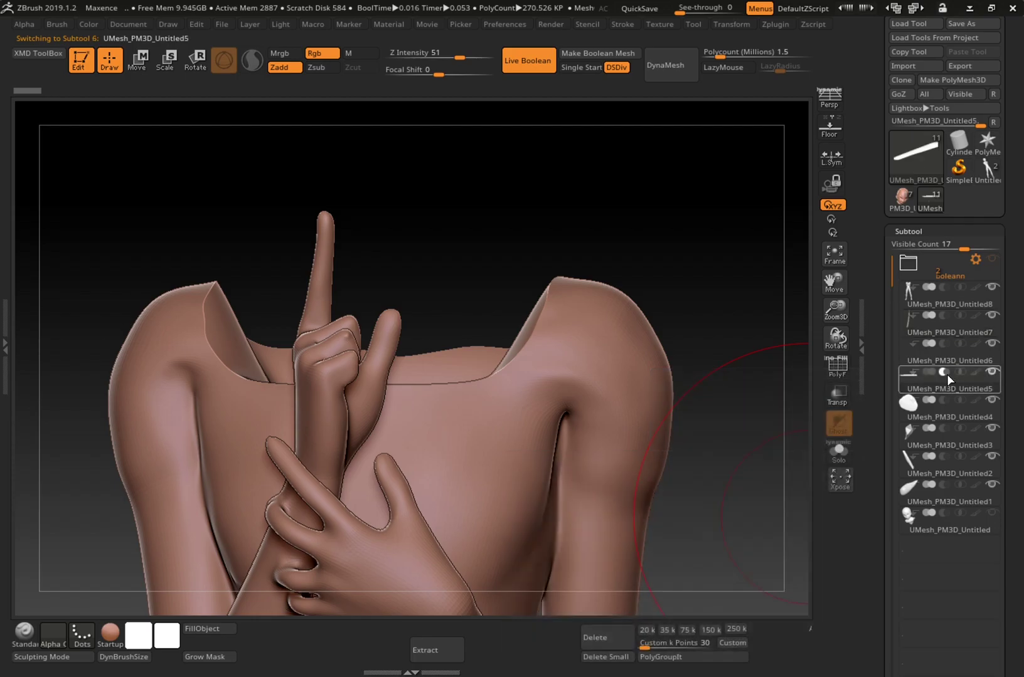
pyautogui.click(943, 372)
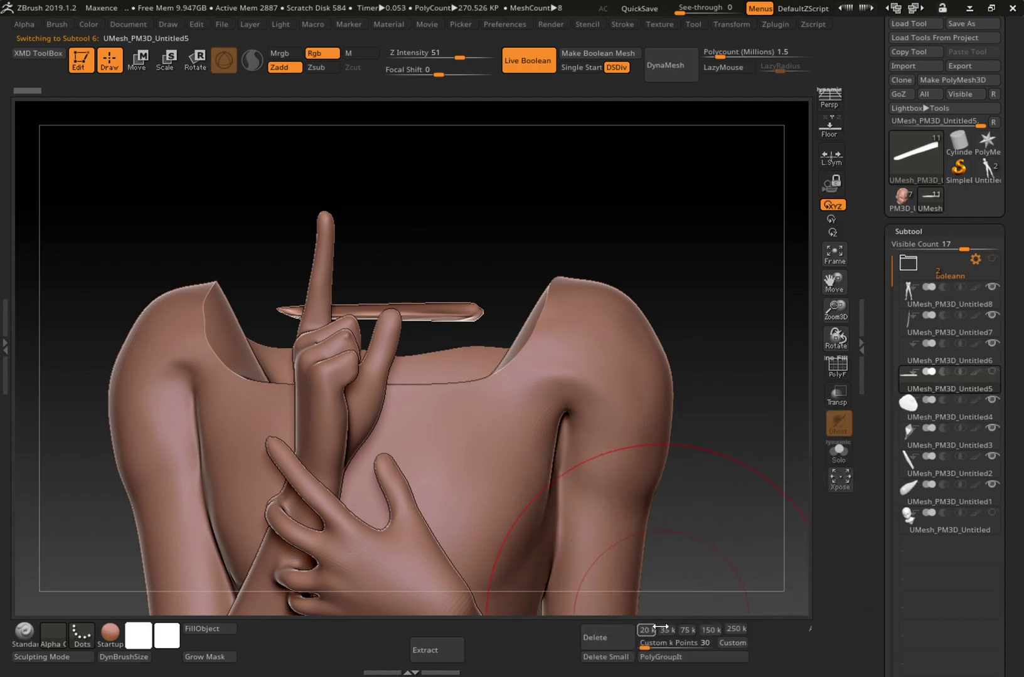
pyautogui.click(594, 636)
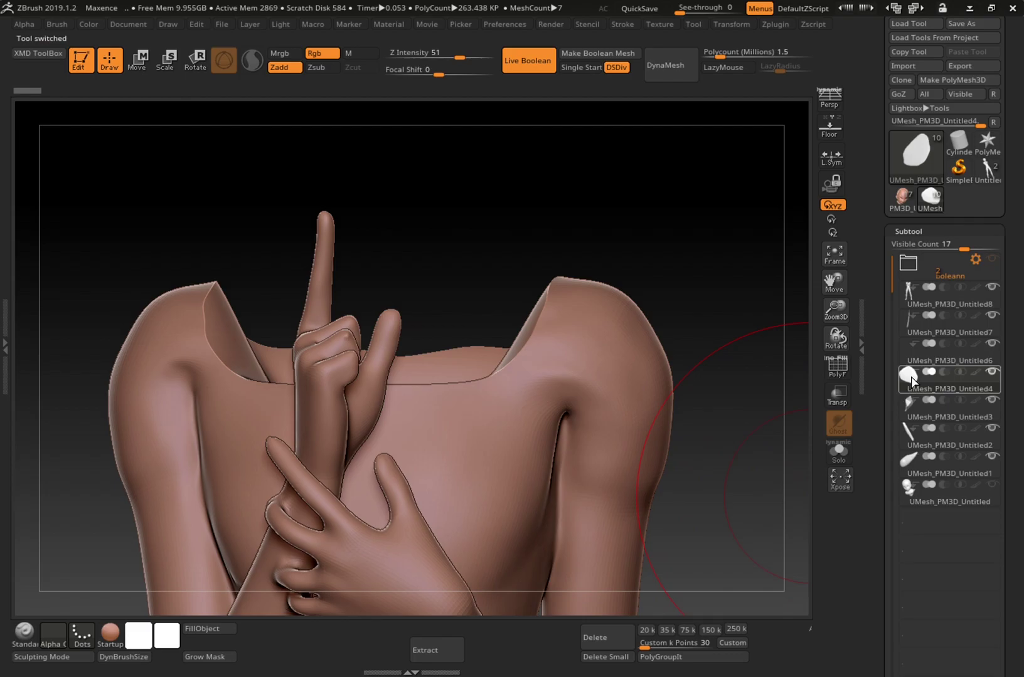
# Merge the body UMesh_PM3D_Untitled8 down with UMesh_PM3D_Untitled7, choosing to skip the undo note until next restart
pyautogui.click(941, 304)
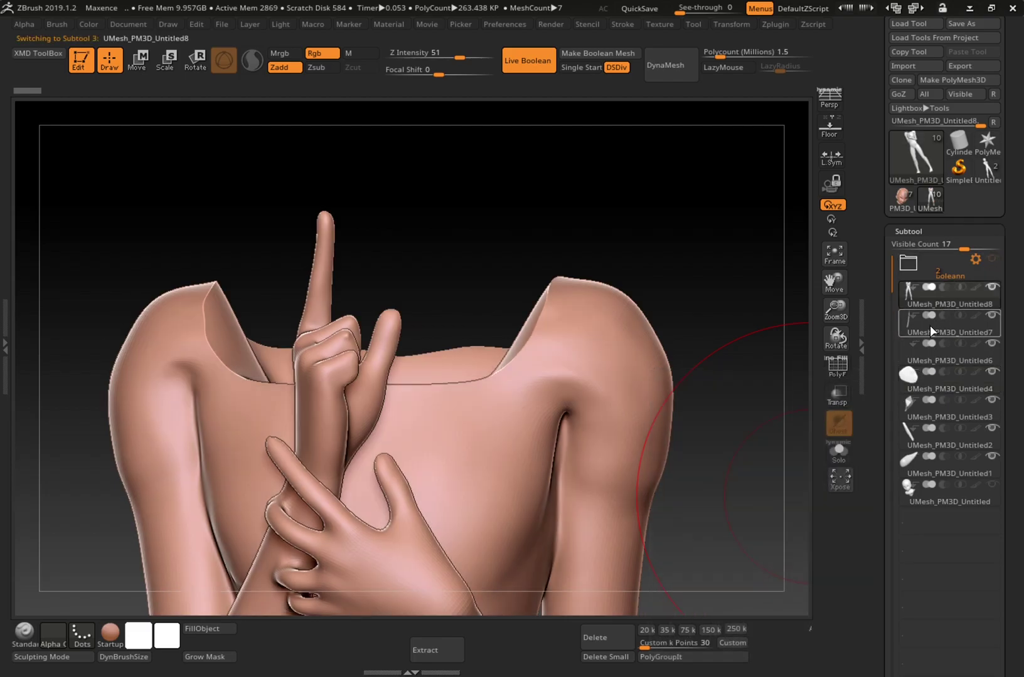
pyautogui.moveTo(888, 408); pyautogui.dragTo(885, 217)
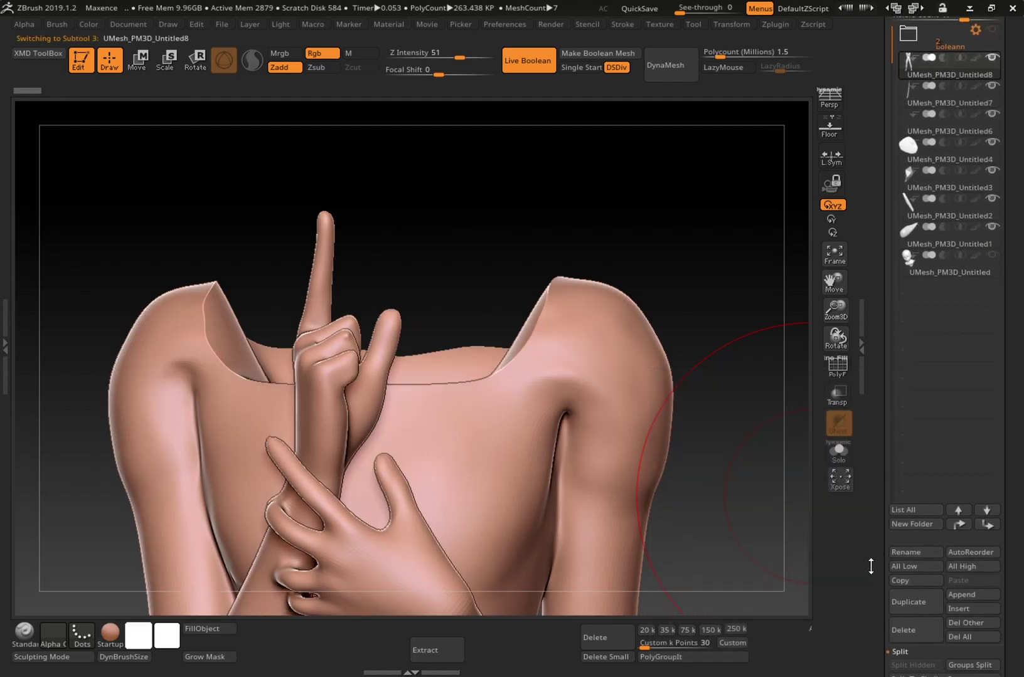
pyautogui.moveTo(871, 566); pyautogui.dragTo(875, 462)
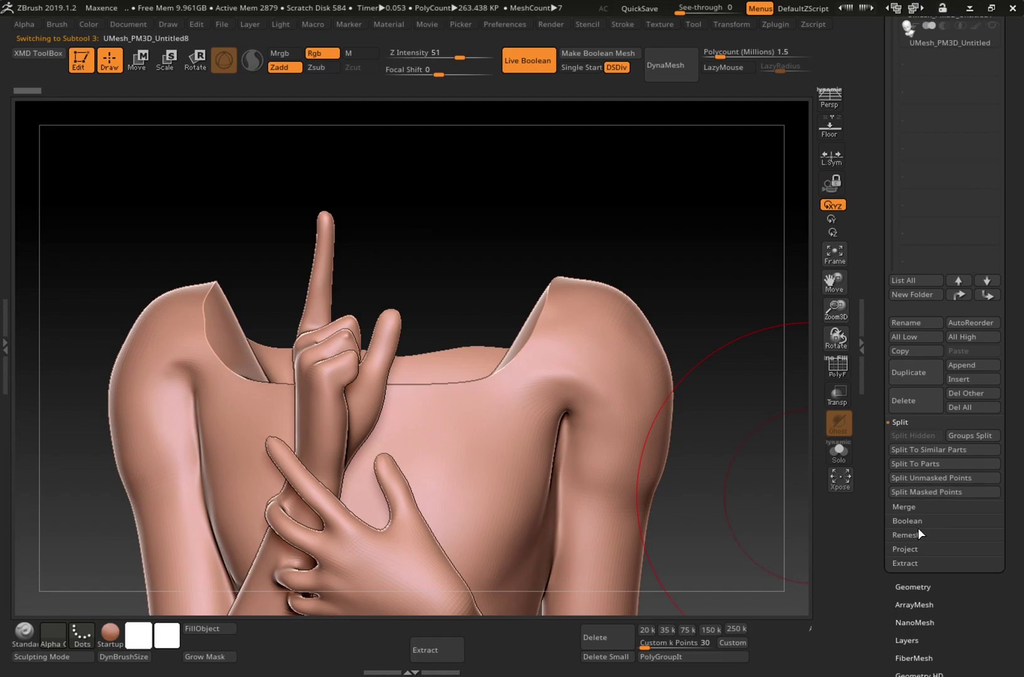
pyautogui.click(921, 504)
pyautogui.moveTo(881, 535); pyautogui.dragTo(882, 593)
pyautogui.click(909, 572)
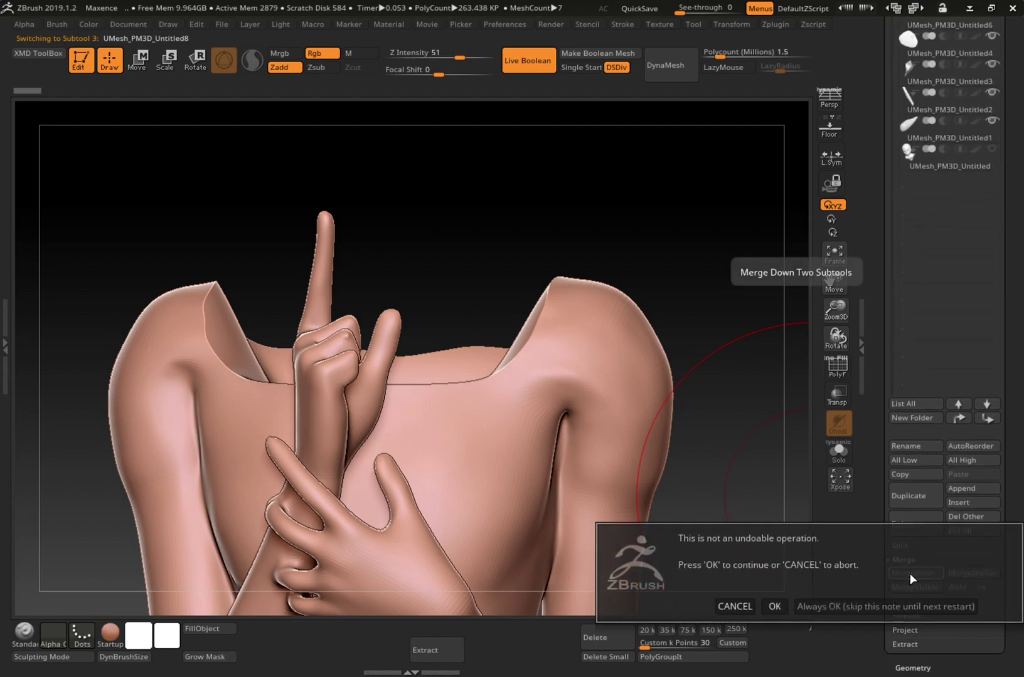
pyautogui.click(816, 607)
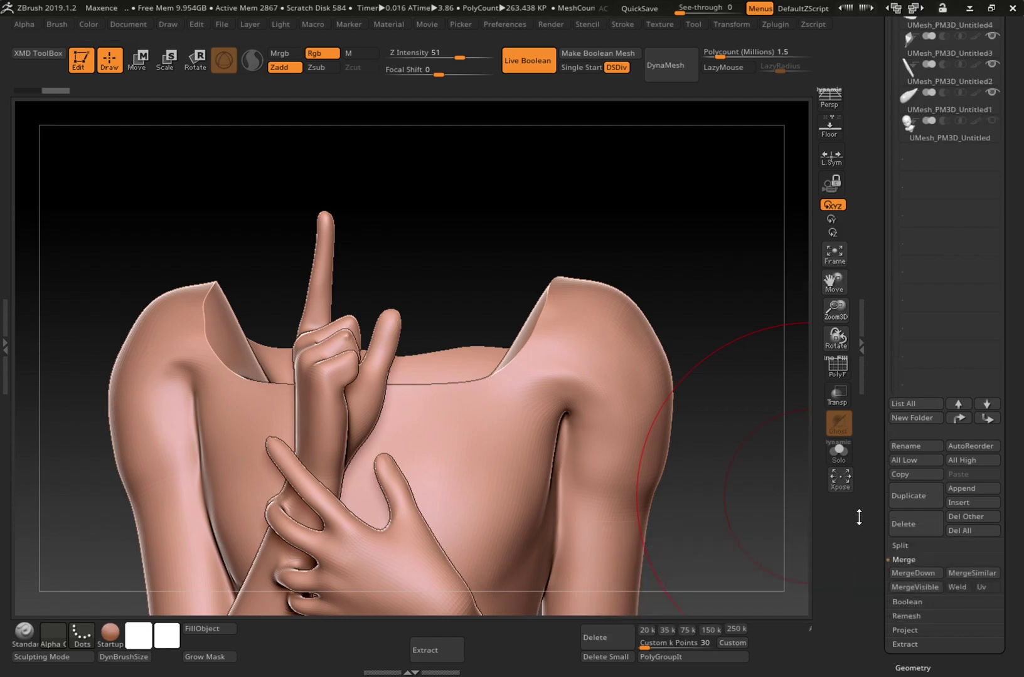
# Merge the remaining fragments UMesh_PM3D_Untitled6, 4, 3, 2 and 1 into the body, leaving the head subtool separate
pyautogui.moveTo(868, 554); pyautogui.dragTo(861, 646)
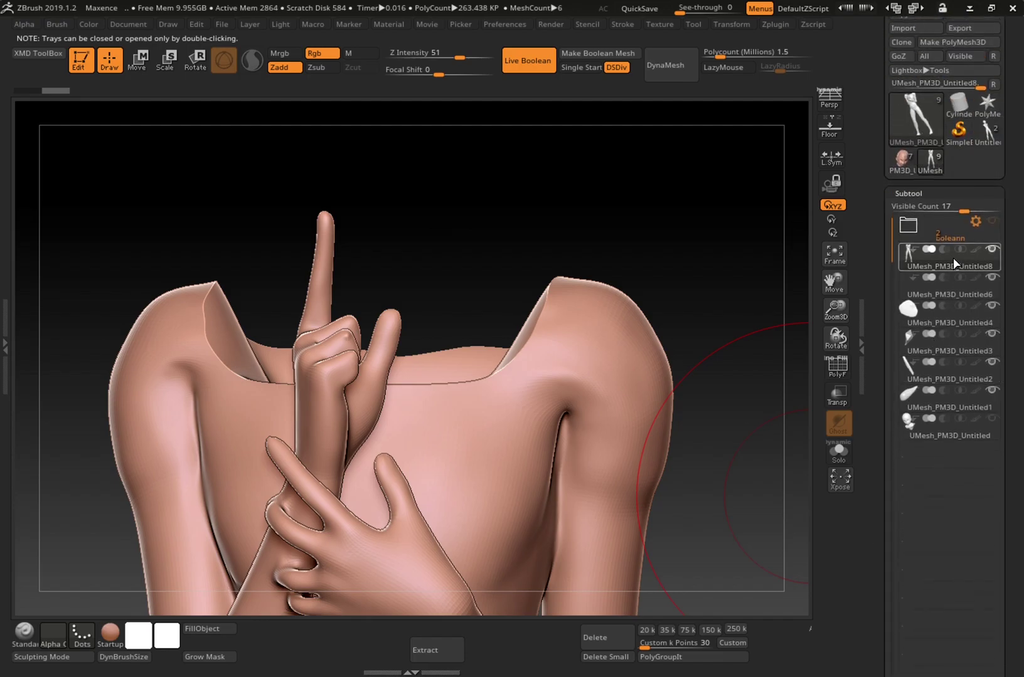
pyautogui.moveTo(878, 461); pyautogui.dragTo(874, 382)
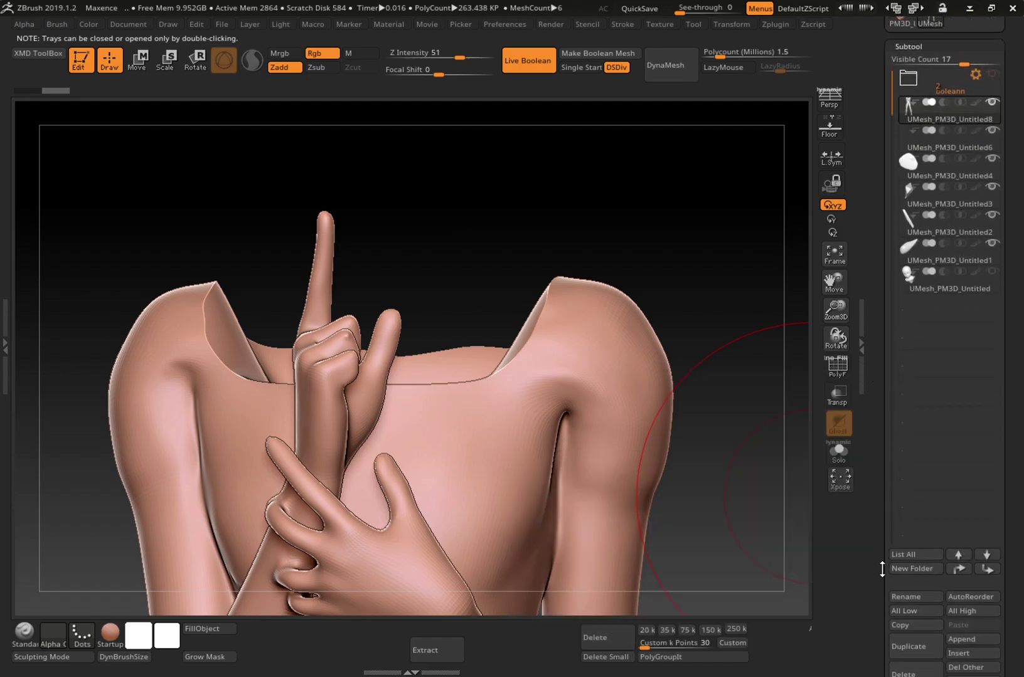
pyautogui.moveTo(873, 575); pyautogui.dragTo(871, 517)
pyautogui.click(916, 642)
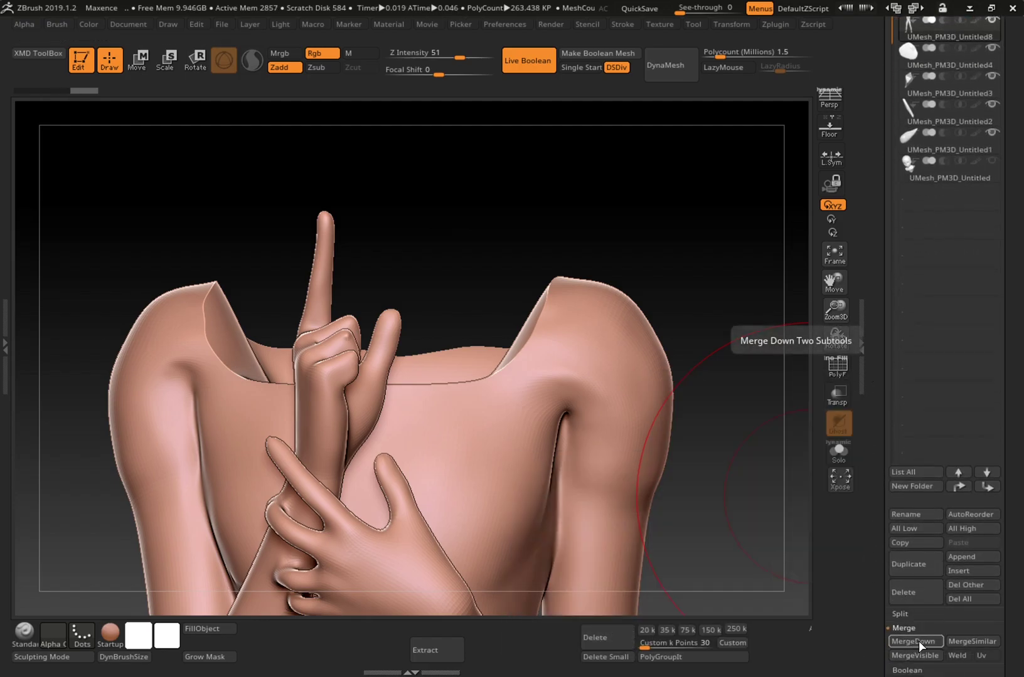
pyautogui.click(924, 643)
pyautogui.click(924, 643)
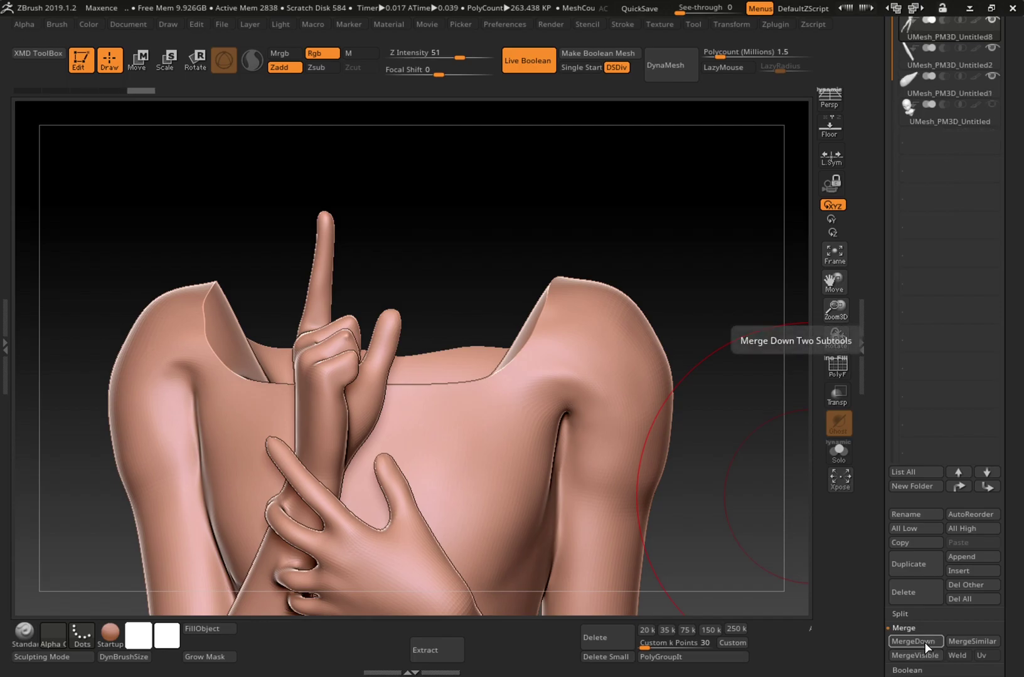
pyautogui.click(924, 642)
pyautogui.click(928, 641)
# With the head hidden, turn on the polyframe and combine the body UMesh_PM3D_Untitled8 into a single polygroup
pyautogui.moveTo(872, 432); pyautogui.dragTo(872, 639)
pyautogui.click(995, 339)
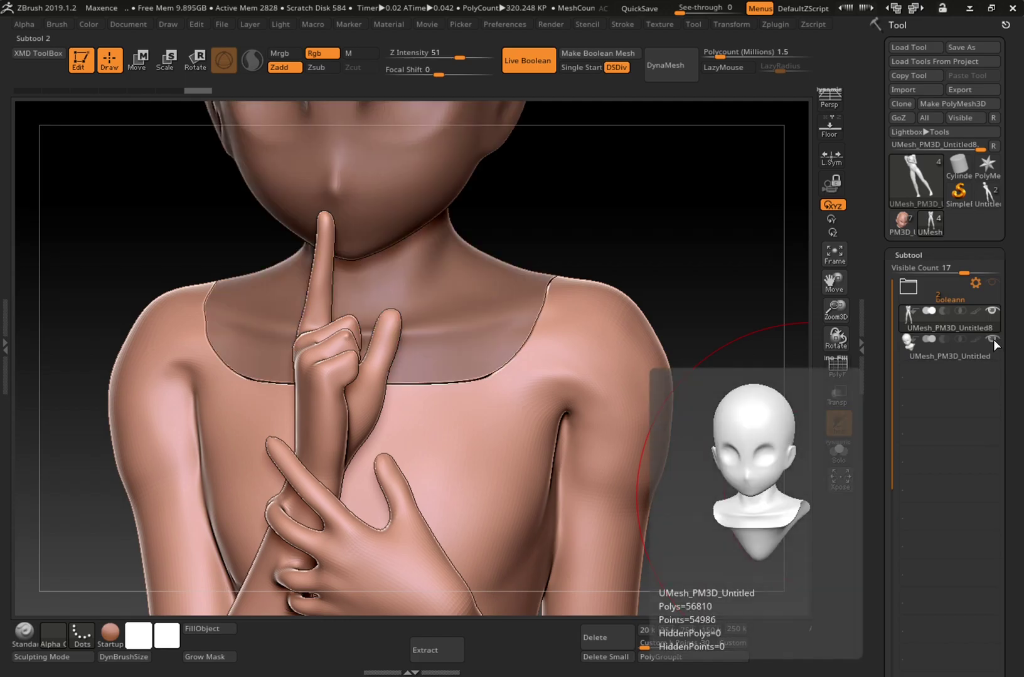
pyautogui.click(992, 339)
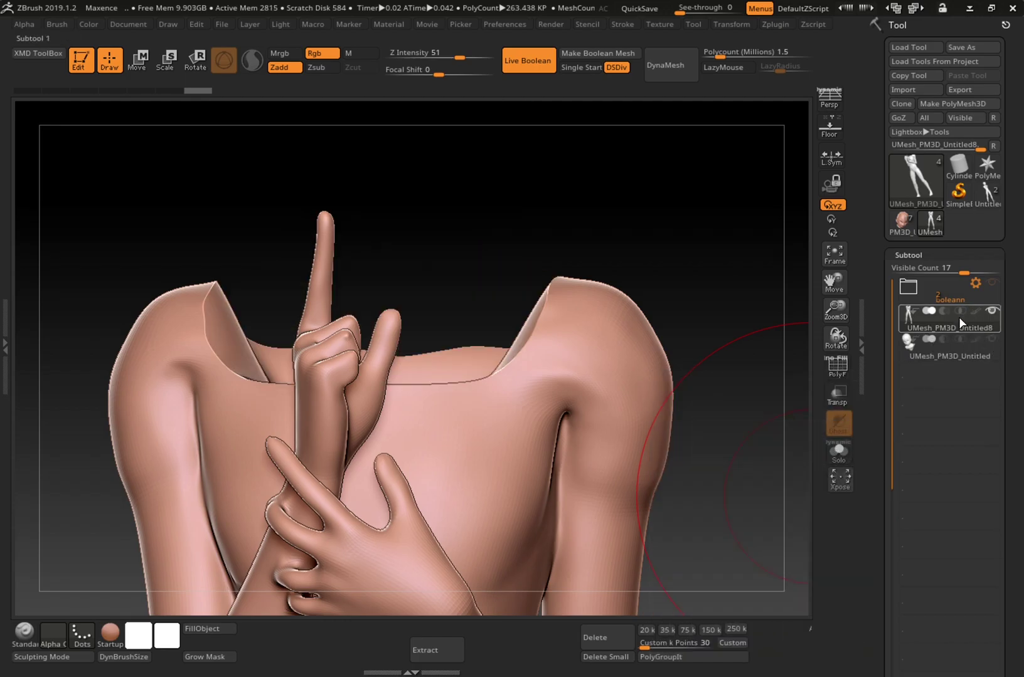
pyautogui.click(844, 369)
pyautogui.moveTo(779, 456); pyautogui.dragTo(768, 499)
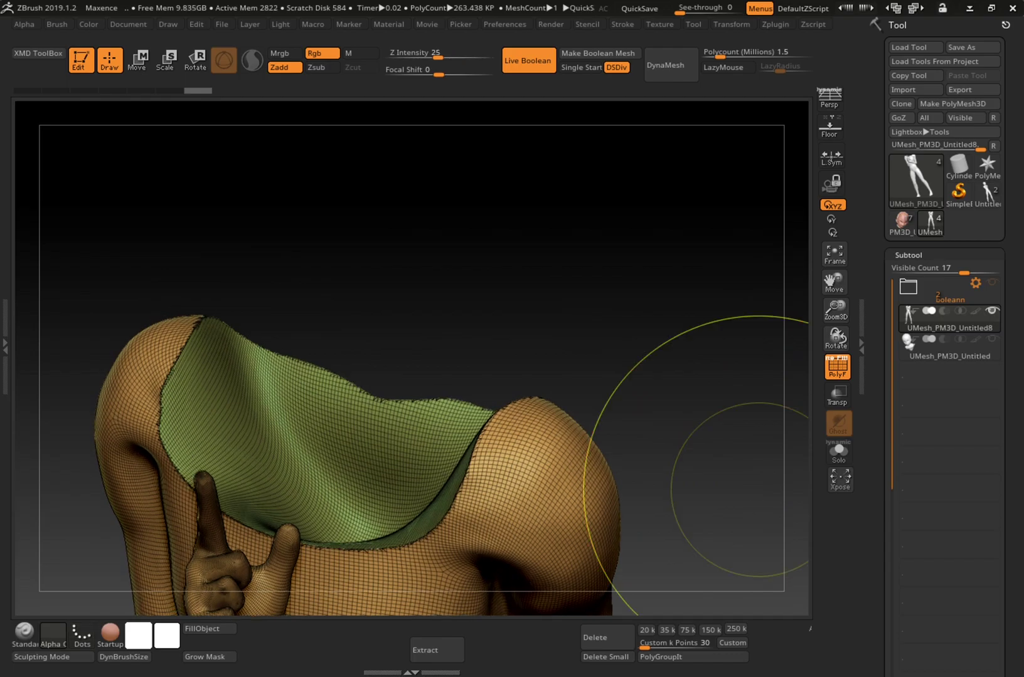
pyautogui.hotkey('ctrl', 'w')
pyautogui.moveTo(789, 461)
pyautogui.mouseDown()
pyautogui.moveTo(780, 499)
pyautogui.moveTo(776, 427)
pyautogui.moveTo(790, 367)
pyautogui.mouseUp()
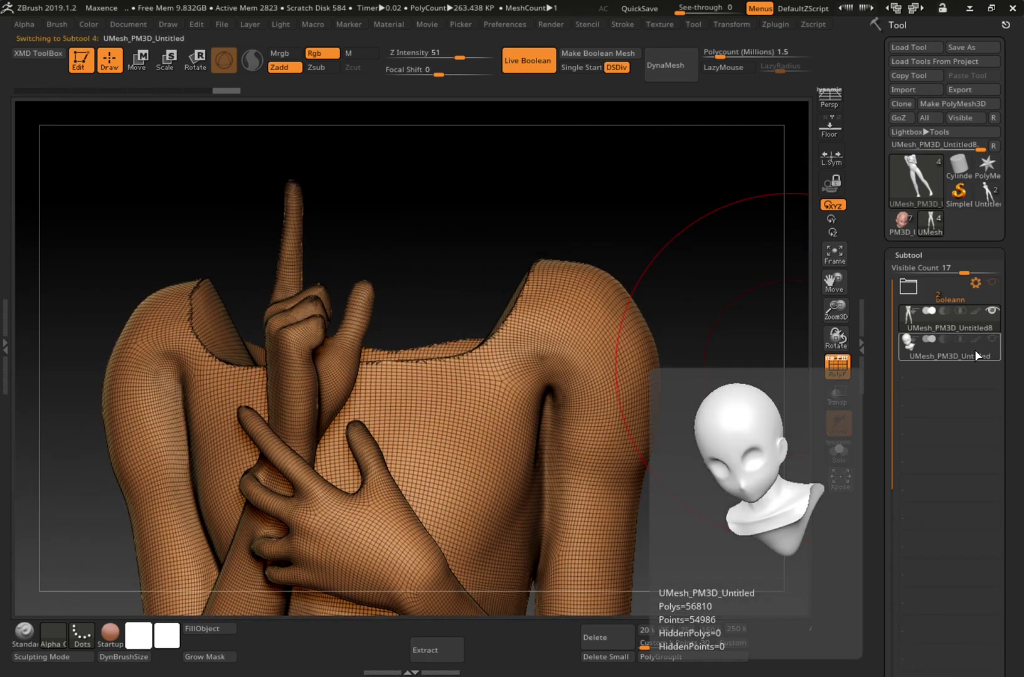
# Isolate the head-and-neck subtool UMesh_PM3D_Untitled and combine its mesh into a single polygroup
pyautogui.click(974, 349)
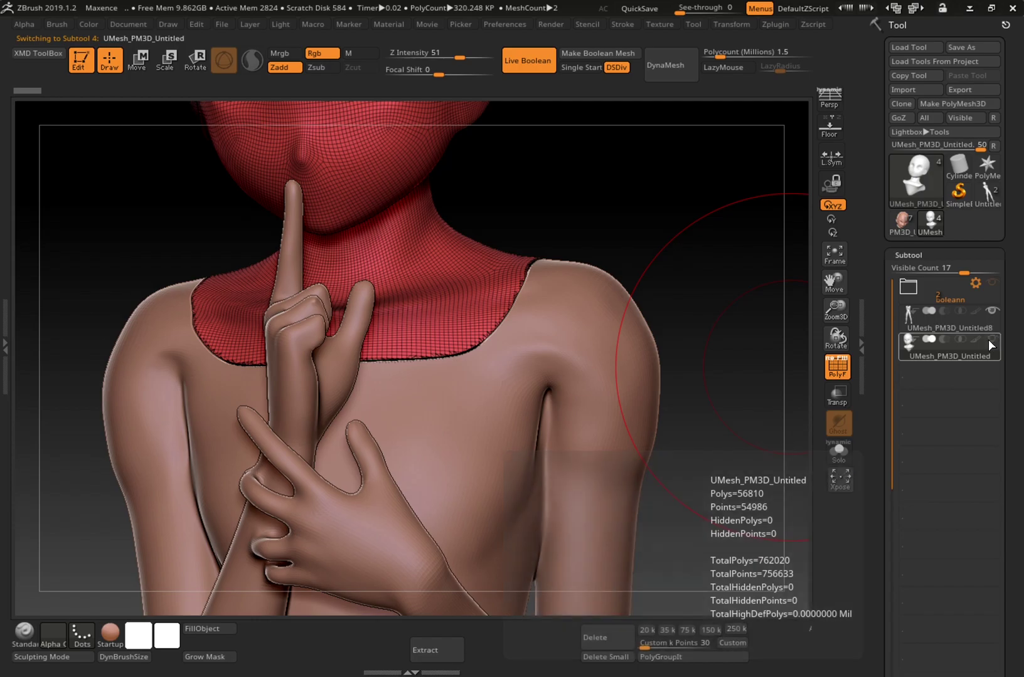
pyautogui.keyDown('shift'); pyautogui.click(991, 336); pyautogui.keyUp('shift')
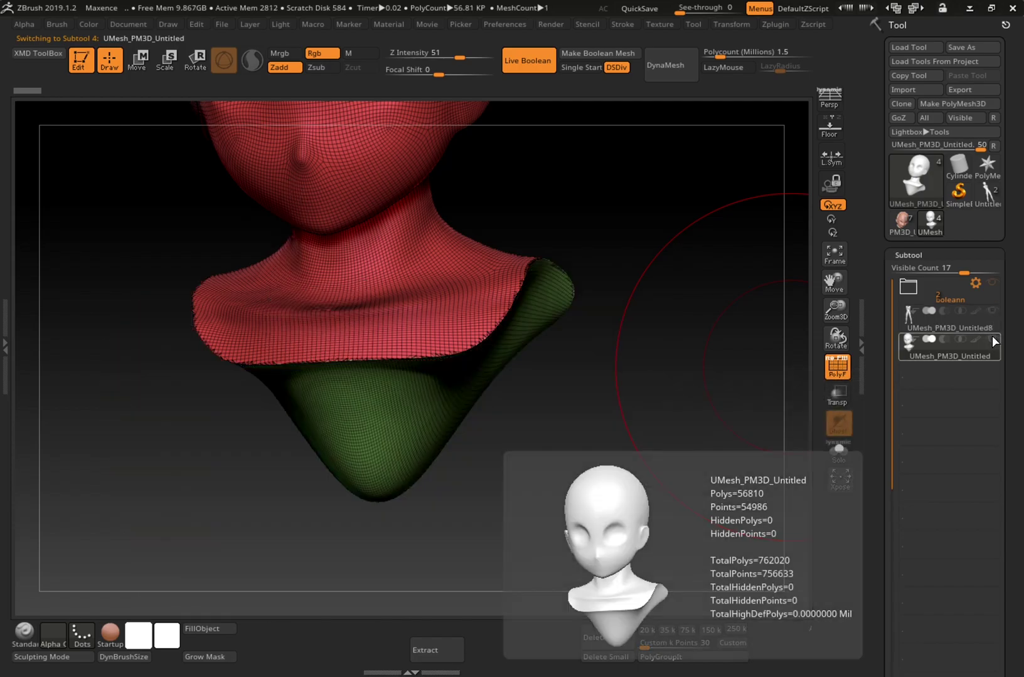
pyautogui.moveTo(759, 468); pyautogui.dragTo(746, 339)
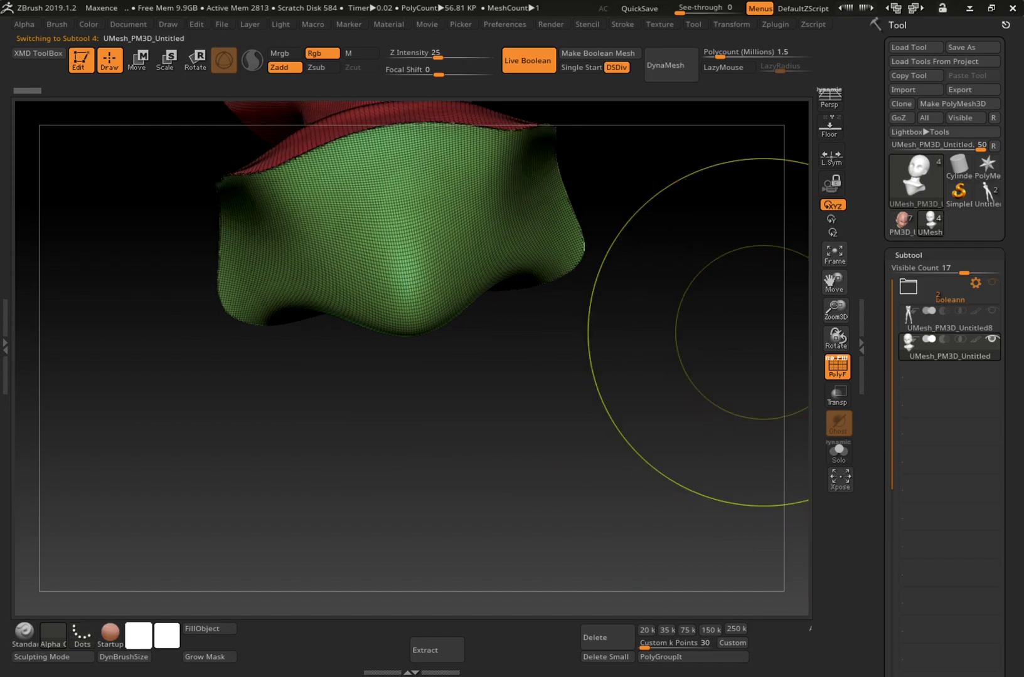
pyautogui.moveTo(747, 386); pyautogui.dragTo(590, 424)
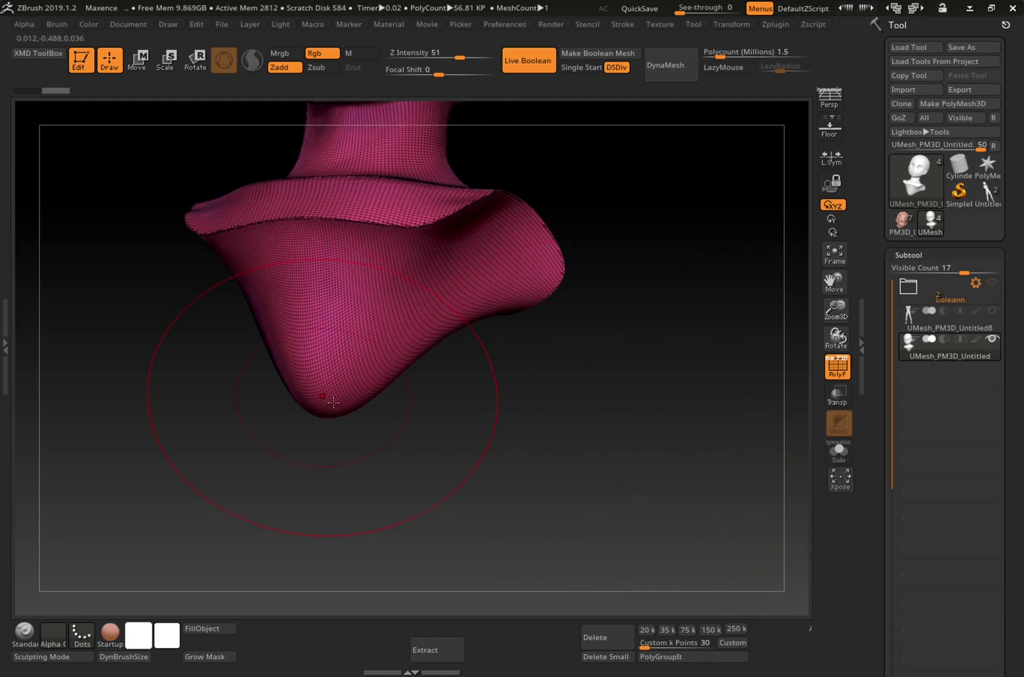
# With the Plugs3D brush at a smaller draw size, insert the first cube plug at the pointed lower tip of the neck
pyautogui.moveTo(737, 437); pyautogui.dragTo(770, 462)
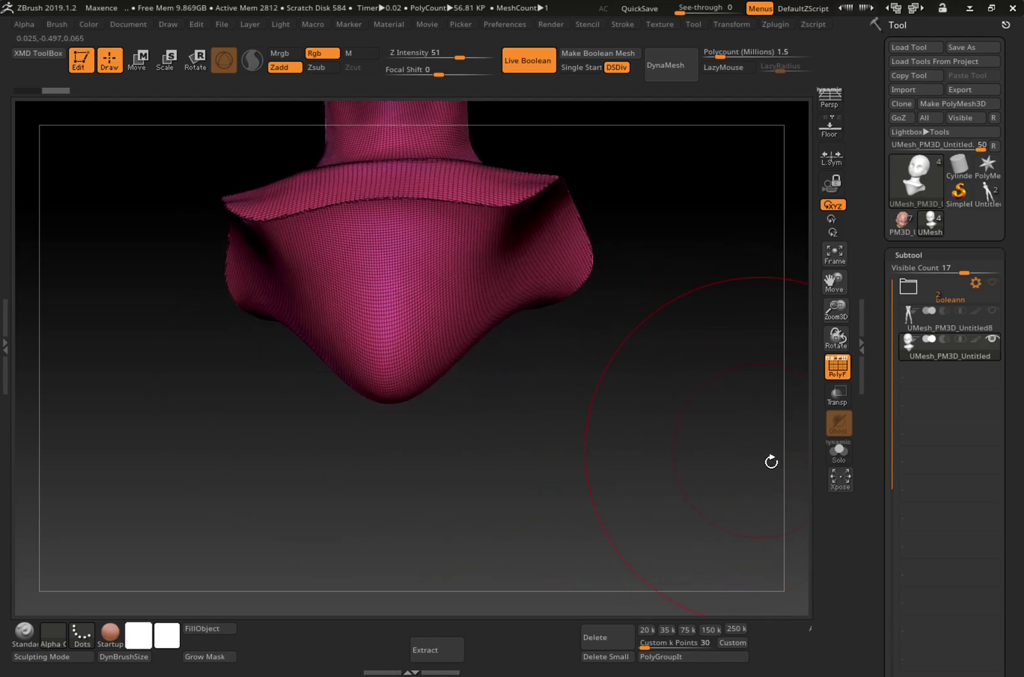
pyautogui.press('b')
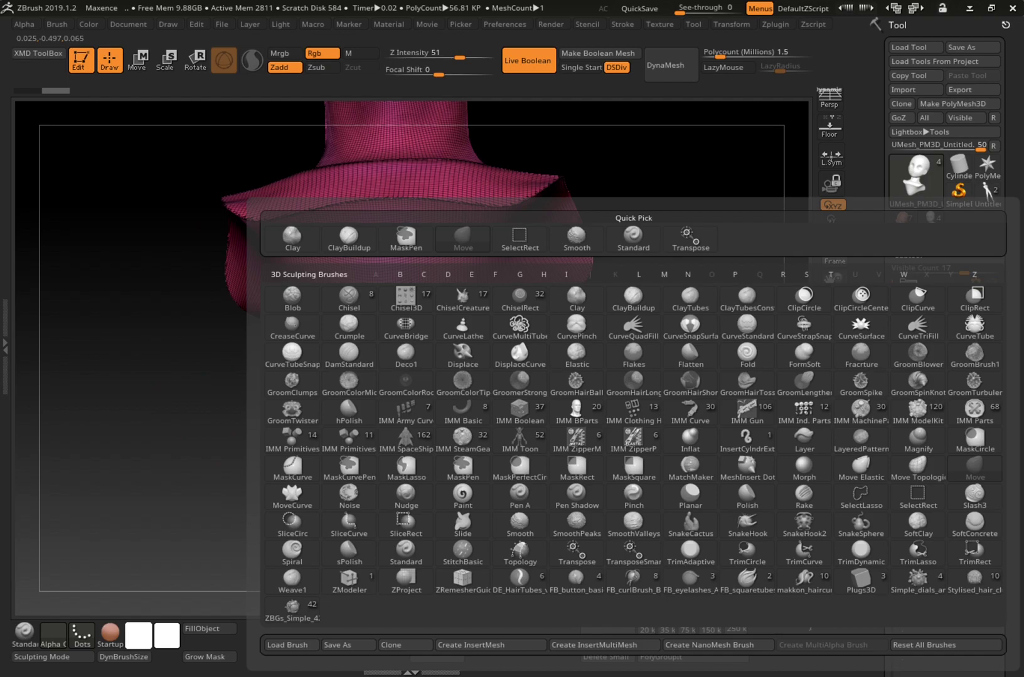
pyautogui.click(861, 578)
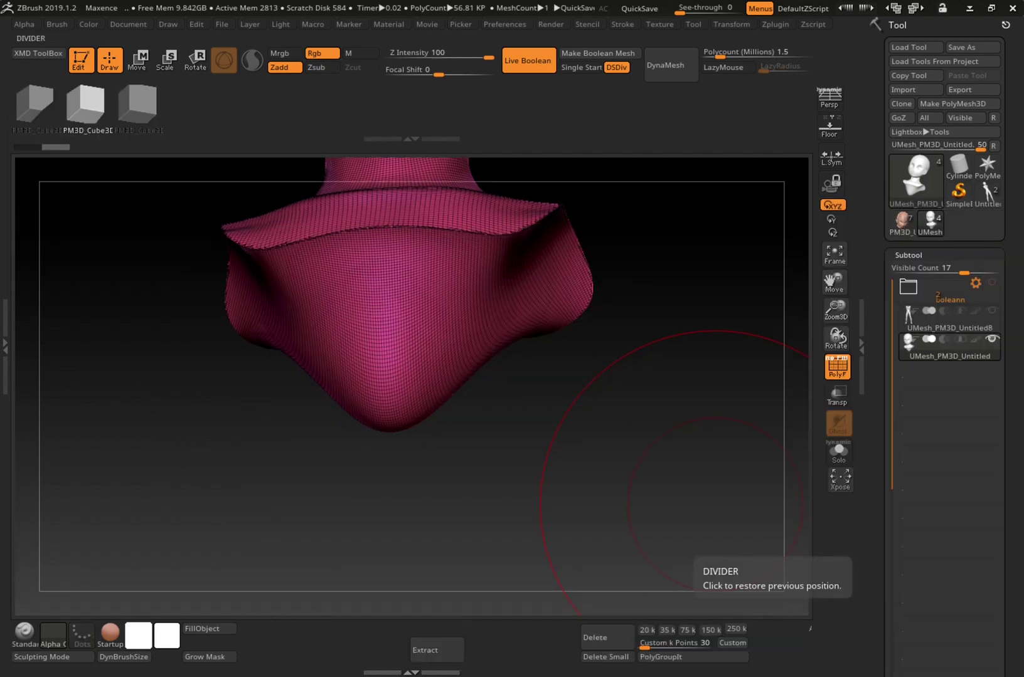
pyautogui.press('s')
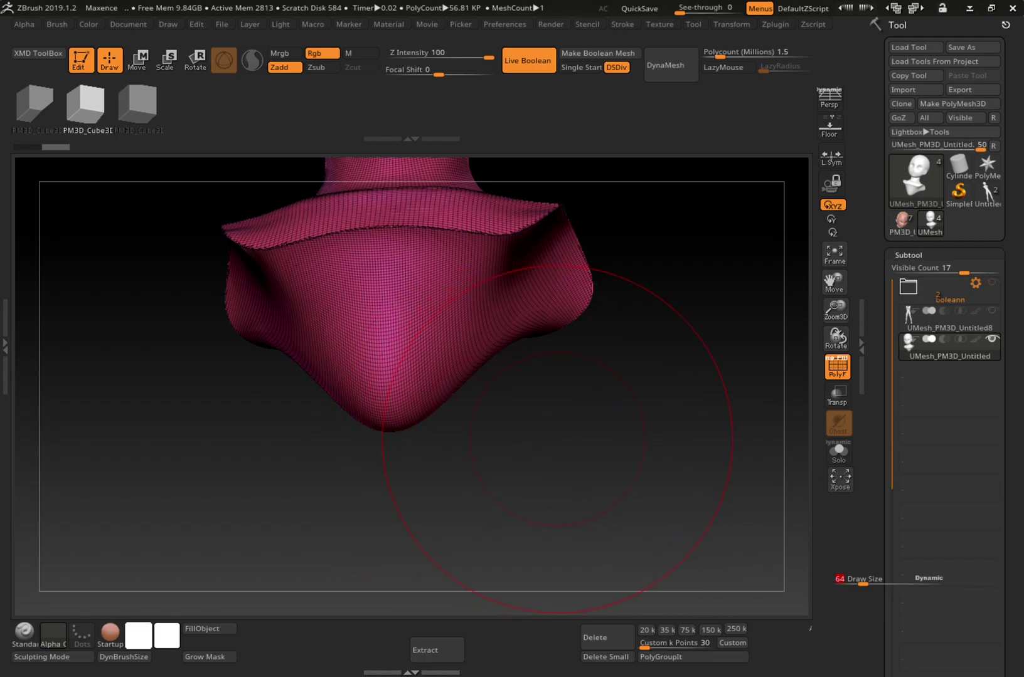
pyautogui.moveTo(872, 588); pyautogui.dragTo(866, 590)
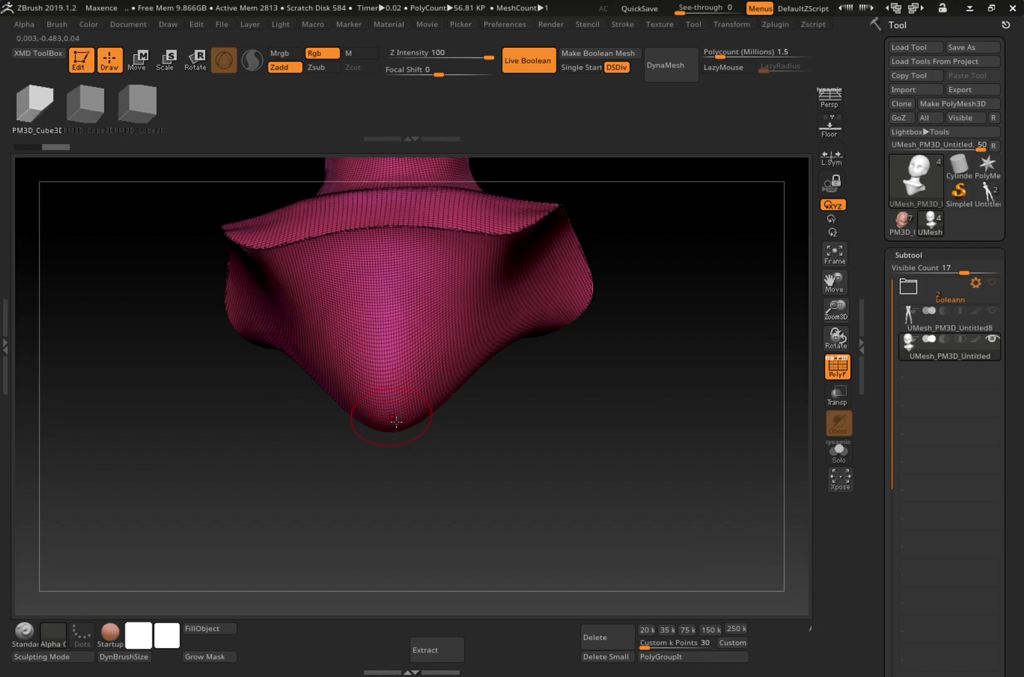
pyautogui.moveTo(393, 426)
pyautogui.mouseDown()
pyautogui.moveTo(404, 455)
pyautogui.moveTo(408, 445)
pyautogui.moveTo(419, 456)
pyautogui.moveTo(425, 423)
pyautogui.moveTo(493, 507)
pyautogui.moveTo(448, 497)
pyautogui.moveTo(459, 494)
pyautogui.mouseUp()
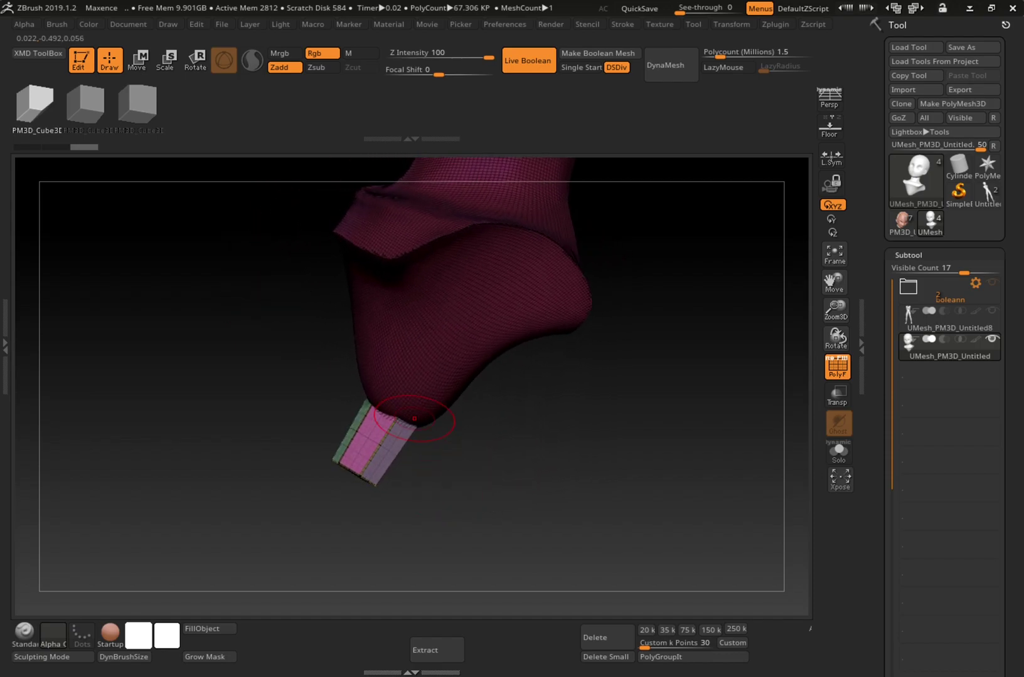
# Push the inserted plug up into the neck tip along its Z axis, leaving only a short stub protruding
pyautogui.press('w')
pyautogui.moveTo(422, 414); pyautogui.dragTo(480, 379)
pyautogui.moveTo(572, 421); pyautogui.dragTo(619, 428)
pyautogui.moveTo(472, 376); pyautogui.dragTo(478, 372)
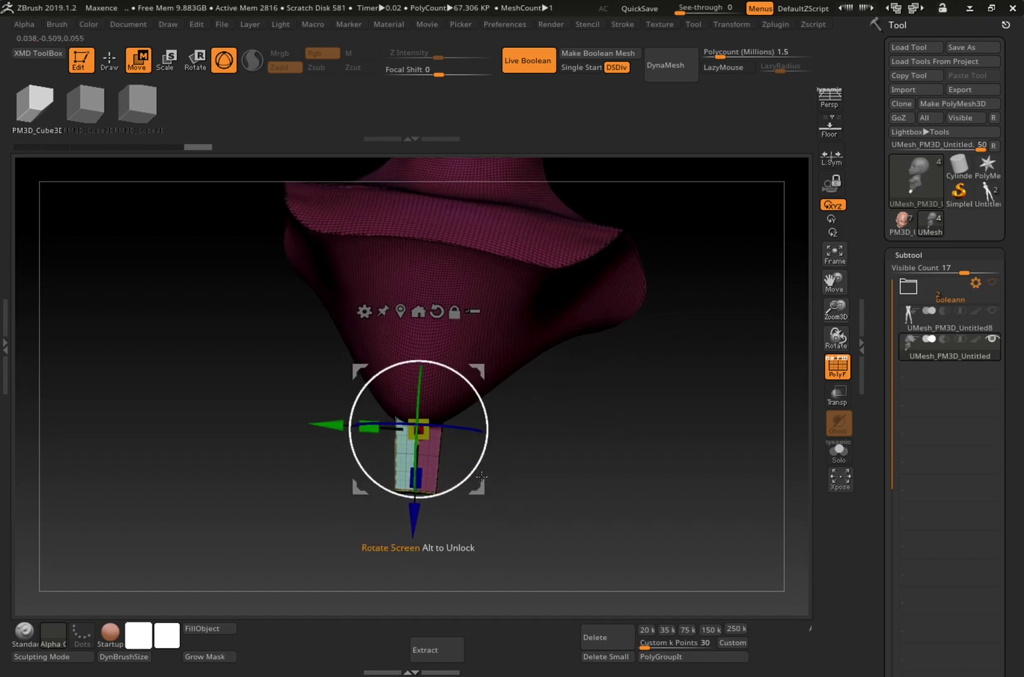
pyautogui.moveTo(410, 515); pyautogui.dragTo(410, 495)
pyautogui.moveTo(607, 475); pyautogui.dragTo(590, 565)
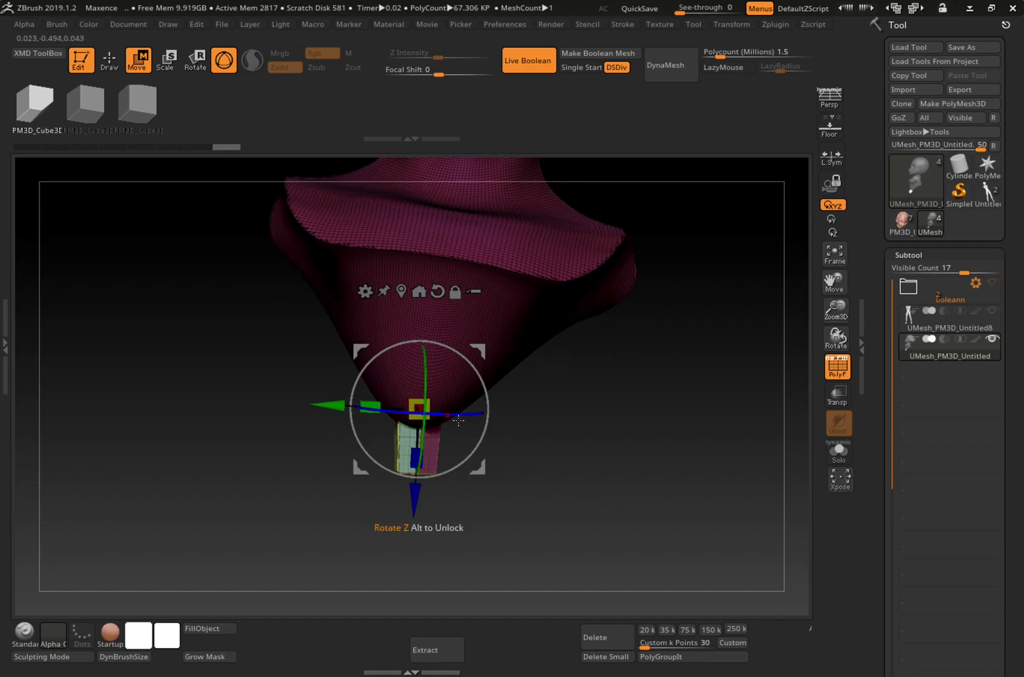
pyautogui.moveTo(679, 472); pyautogui.dragTo(530, 443)
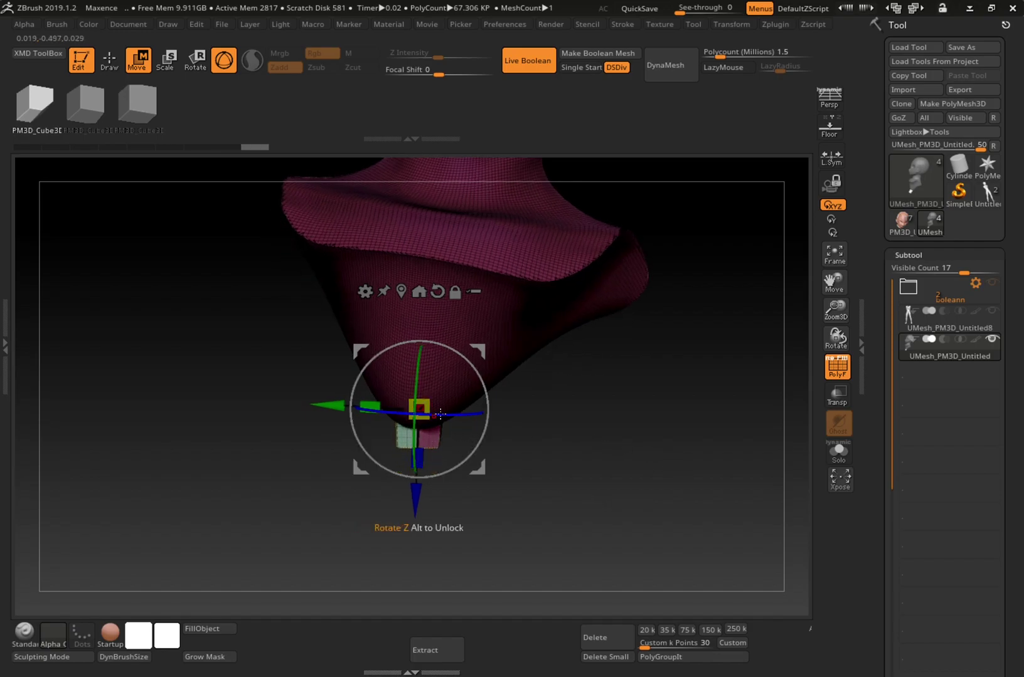
pyautogui.moveTo(422, 503)
pyautogui.mouseDown()
pyautogui.moveTo(421, 529)
pyautogui.moveTo(422, 503)
pyautogui.mouseUp()
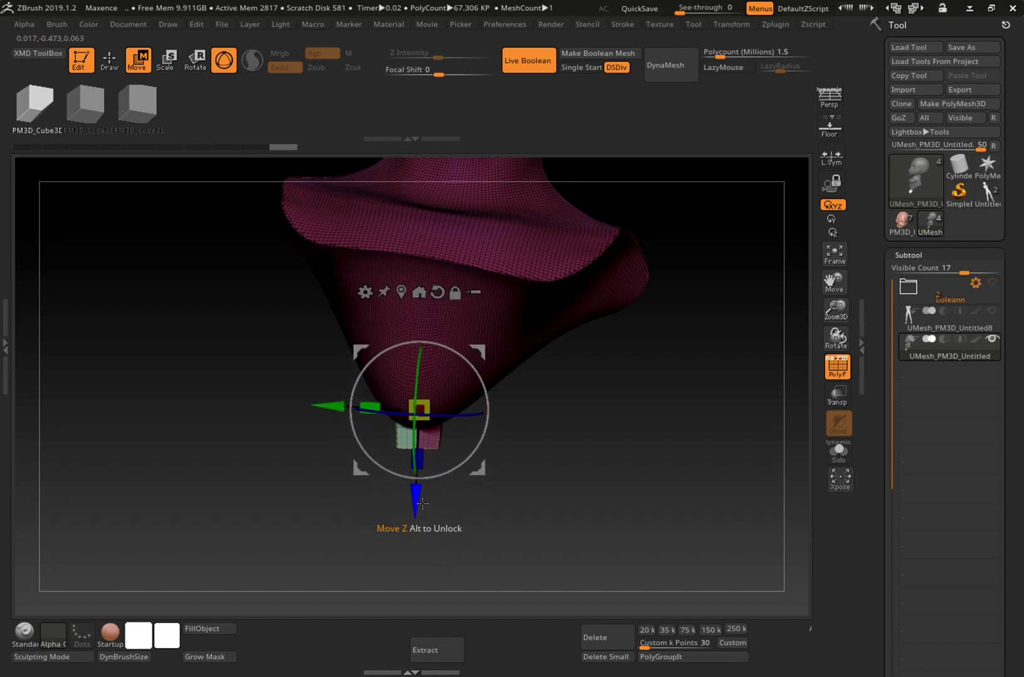
pyautogui.moveTo(611, 477); pyautogui.dragTo(564, 324)
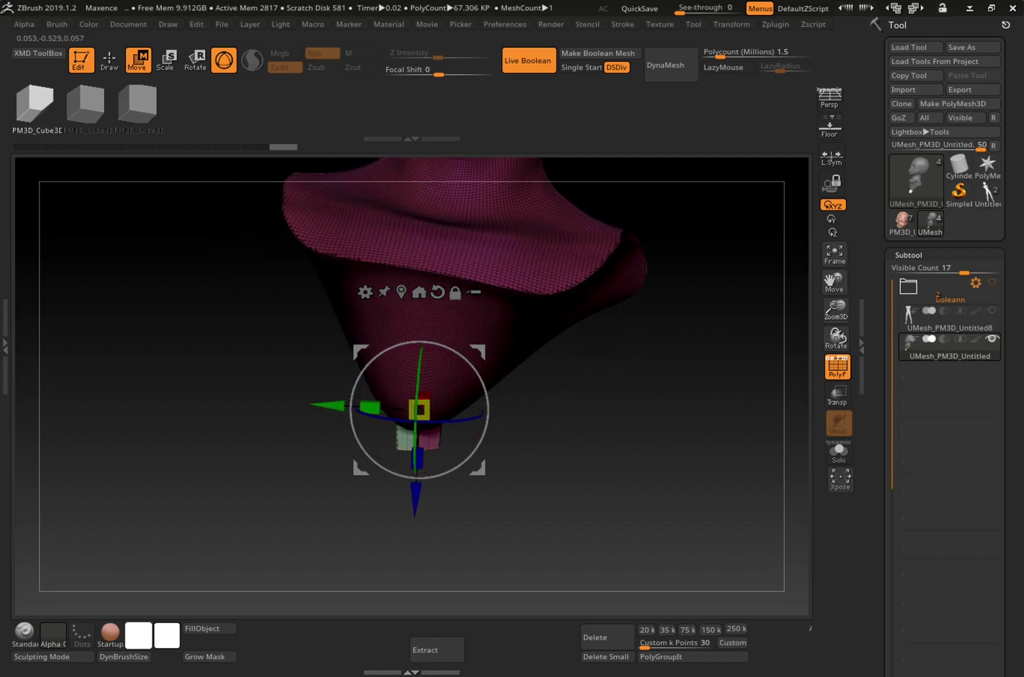
# Duplicate the head subtool UMesh_PM3D_Untitled together with its plug
pyautogui.moveTo(995, 341)
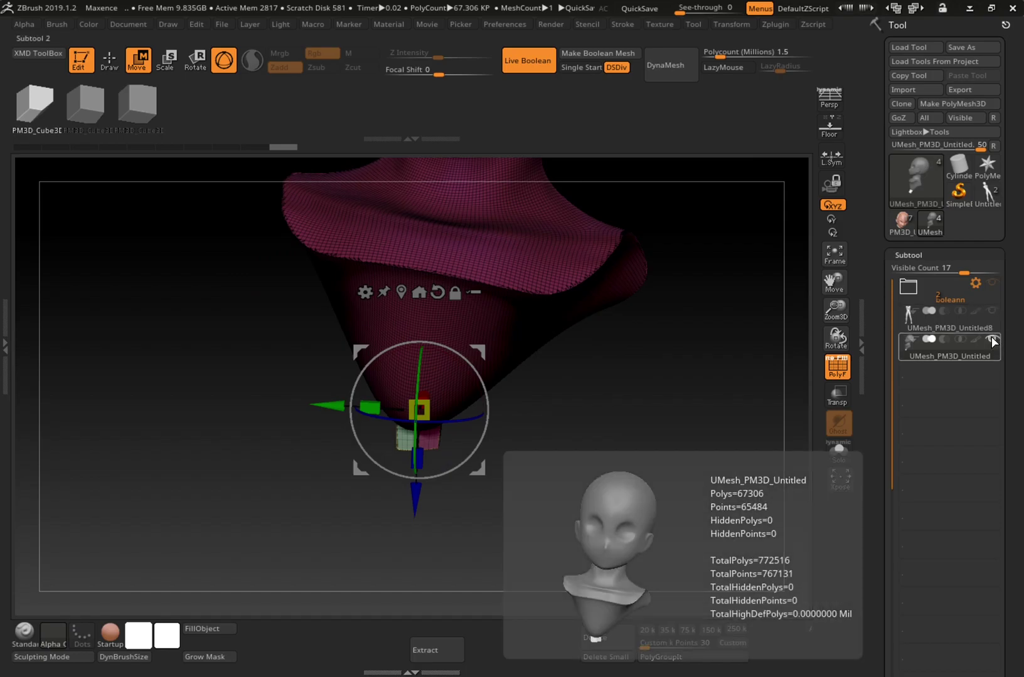
pyautogui.moveTo(882, 537); pyautogui.dragTo(884, 416)
pyautogui.click(911, 522)
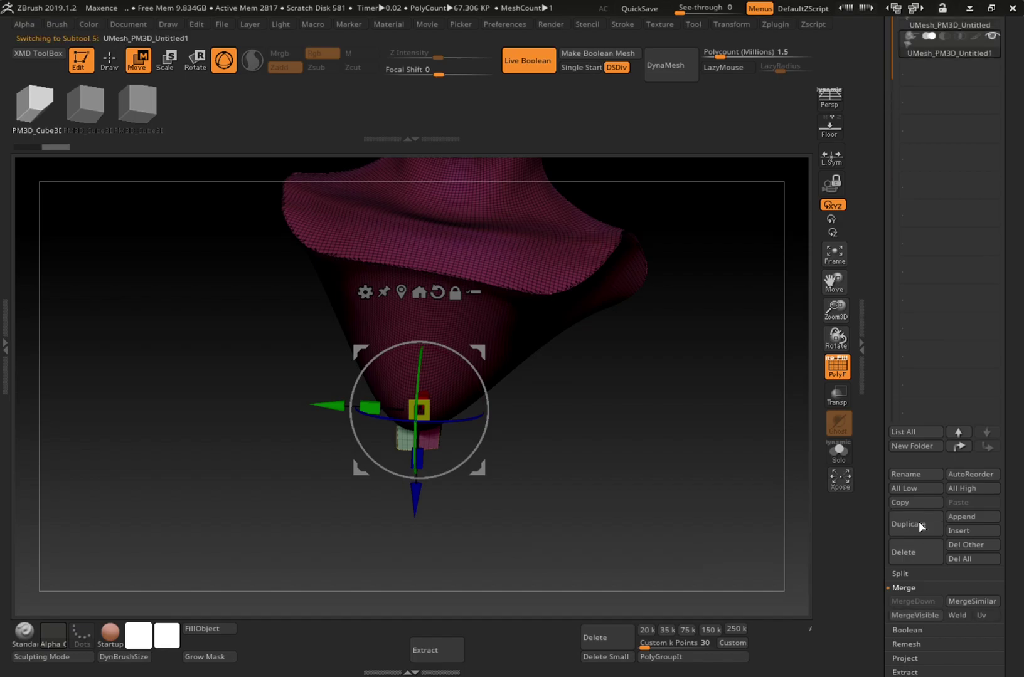
pyautogui.moveTo(875, 484); pyautogui.dragTo(879, 533)
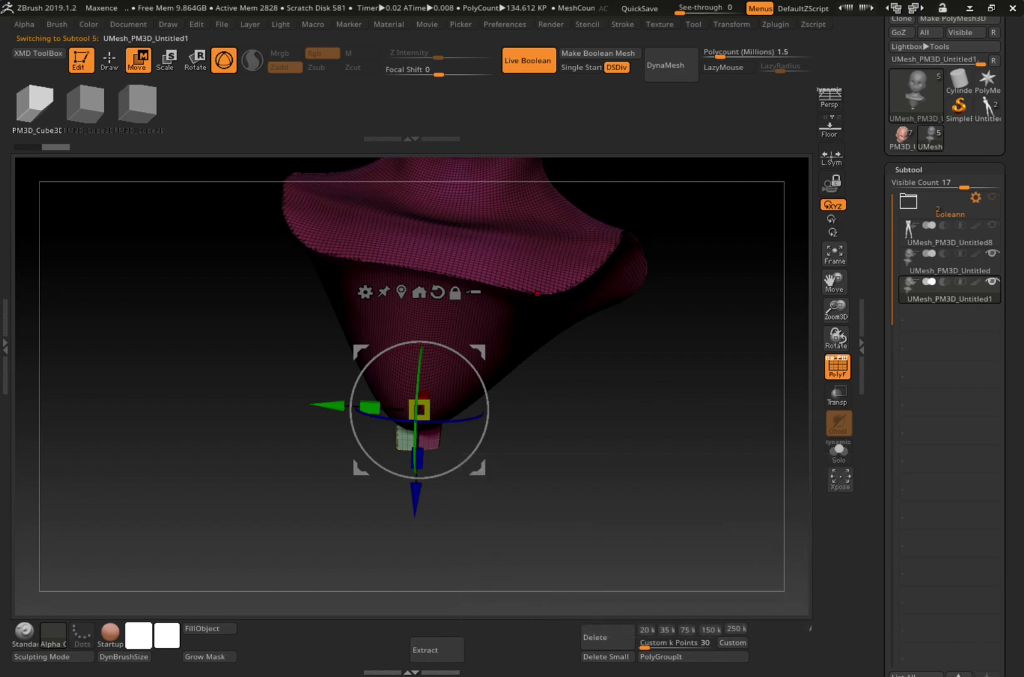
# In the duplicate UMesh_PM3D_Untitled1, hide everything except the plug, and hide the original head subtool
pyautogui.click(113, 63)
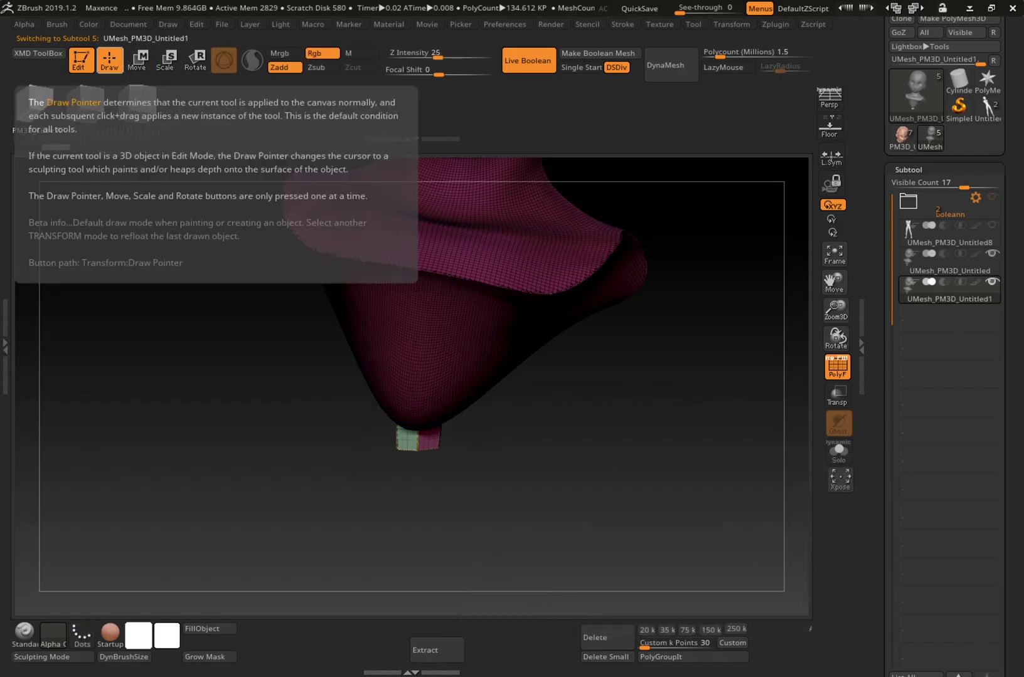
pyautogui.hotkey('ctrl', 'shift', 'z')
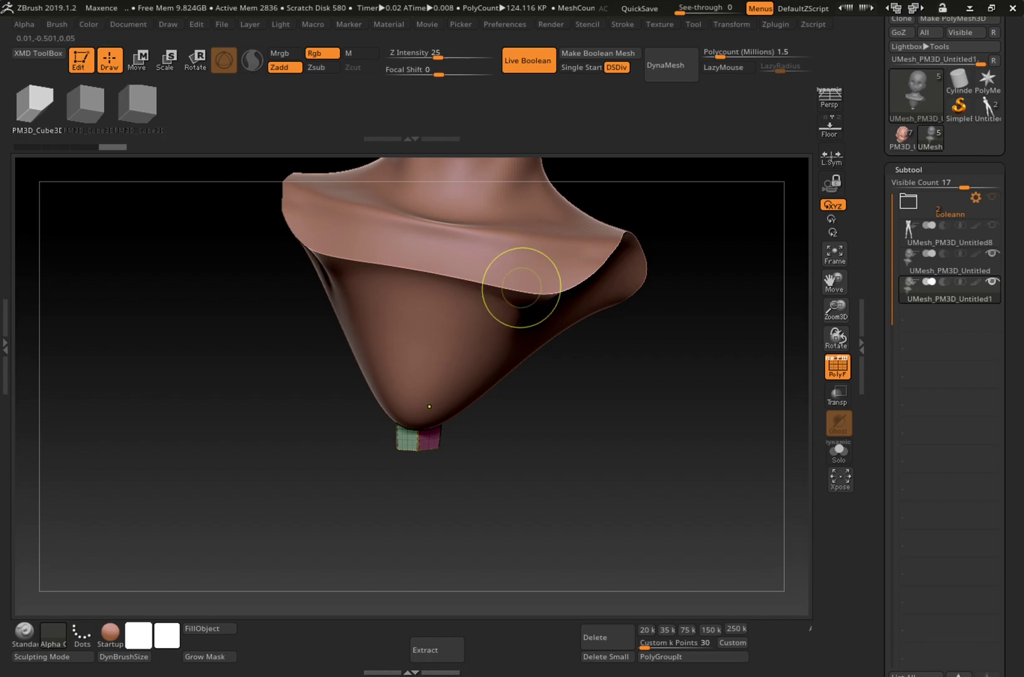
pyautogui.click(990, 287)
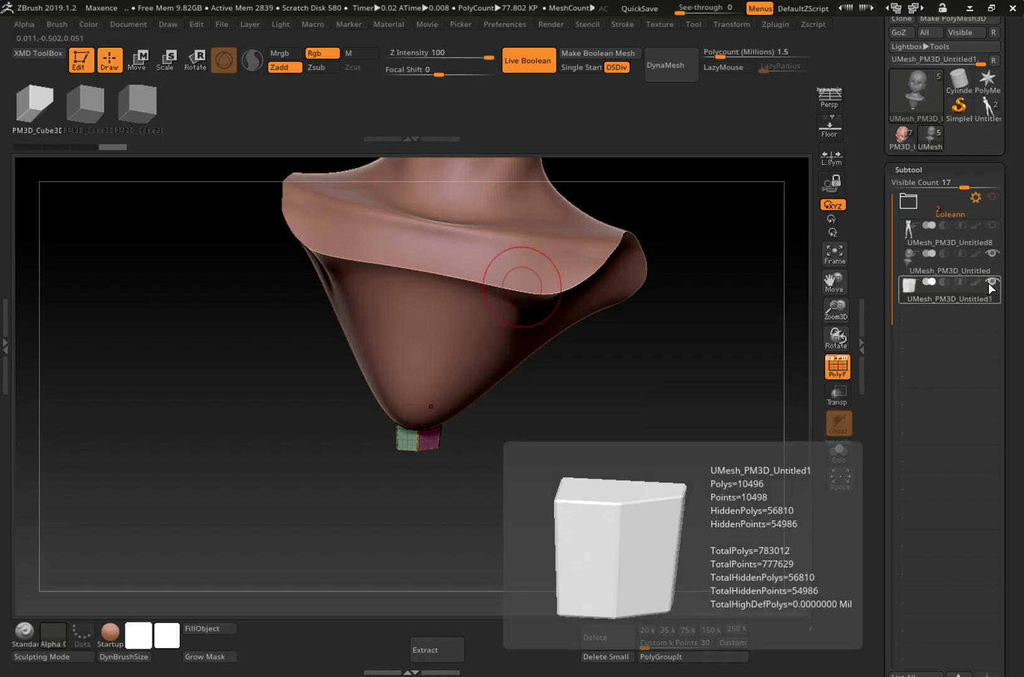
pyautogui.click(991, 253)
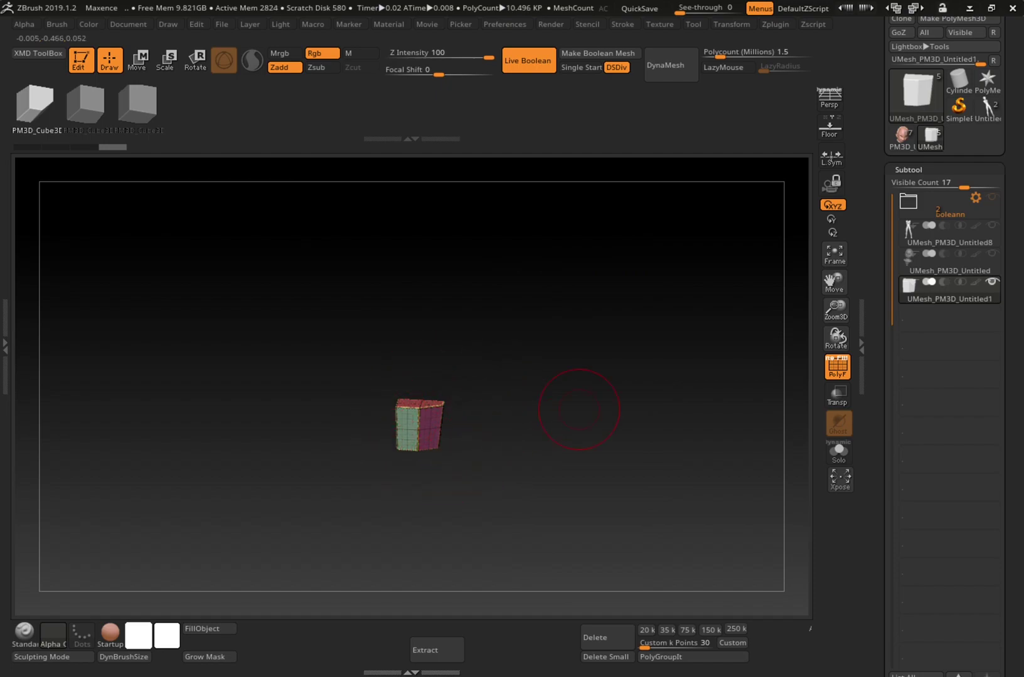
# Delete the hidden geometry of UMesh_PM3D_Untitled1 so the subtool contains only the plug
pyautogui.moveTo(873, 485); pyautogui.dragTo(884, 378)
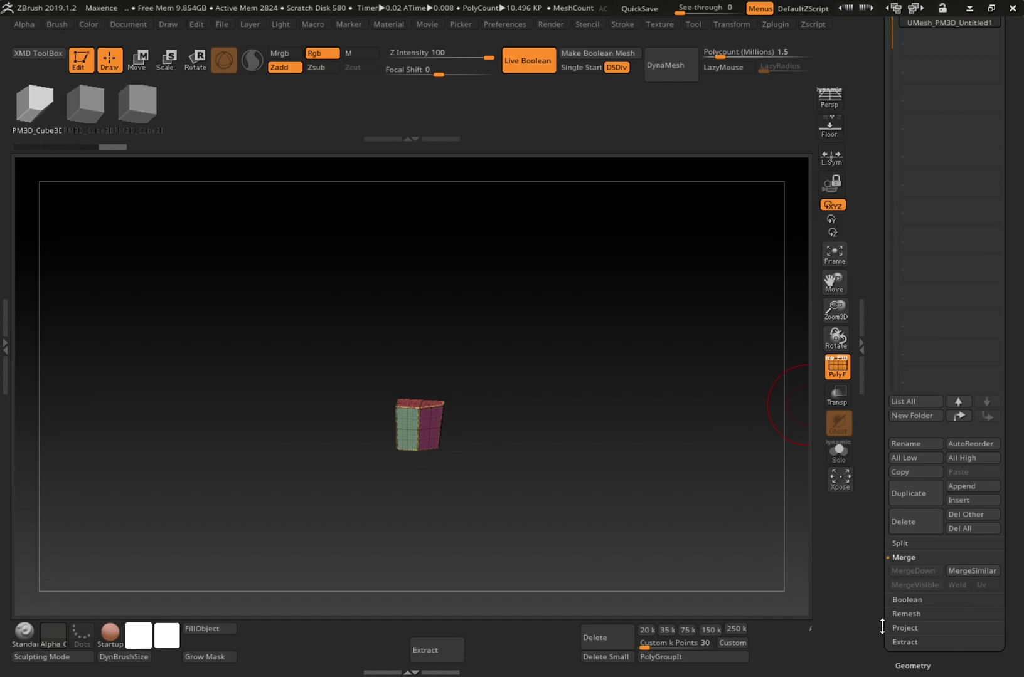
pyautogui.moveTo(882, 627); pyautogui.dragTo(880, 598)
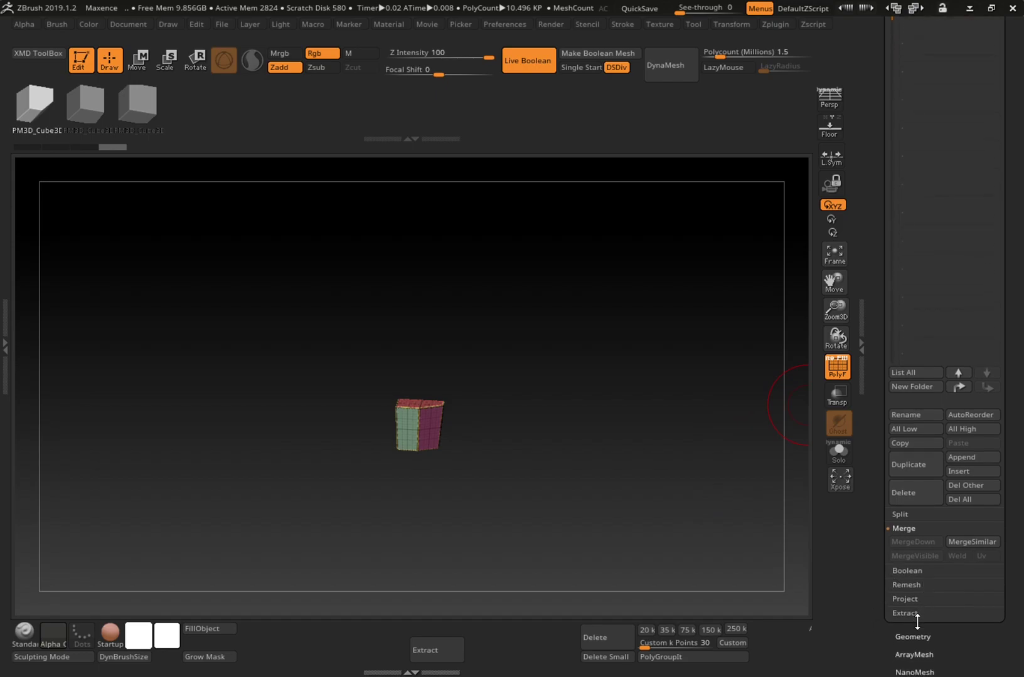
pyautogui.moveTo(888, 649); pyautogui.dragTo(886, 526)
pyautogui.click(912, 606)
pyautogui.click(947, 346)
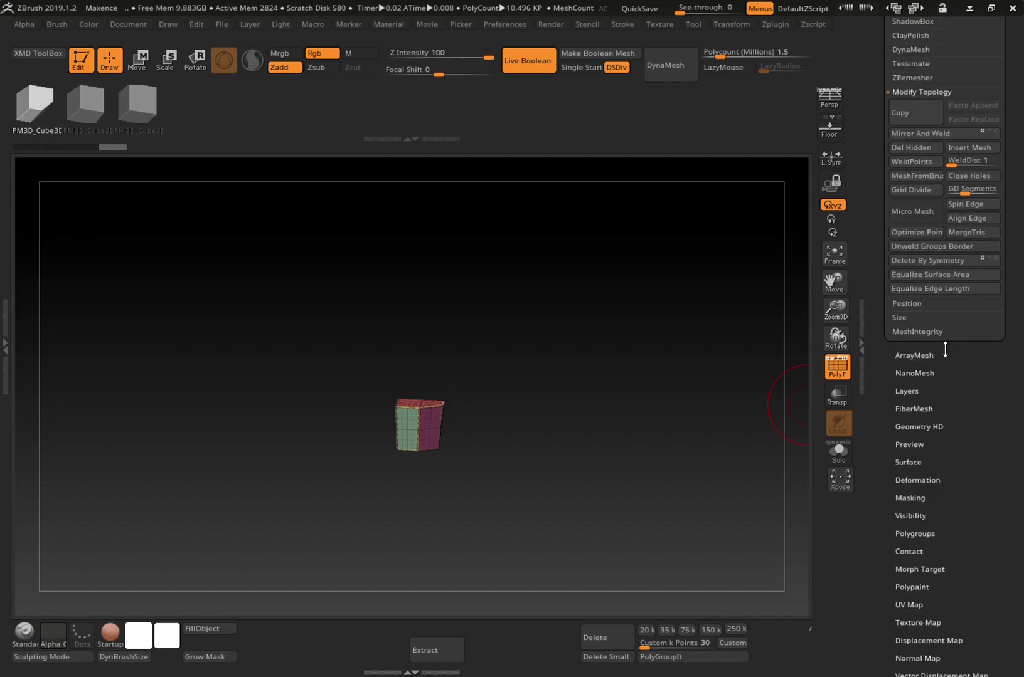
pyautogui.moveTo(890, 411); pyautogui.dragTo(871, 518)
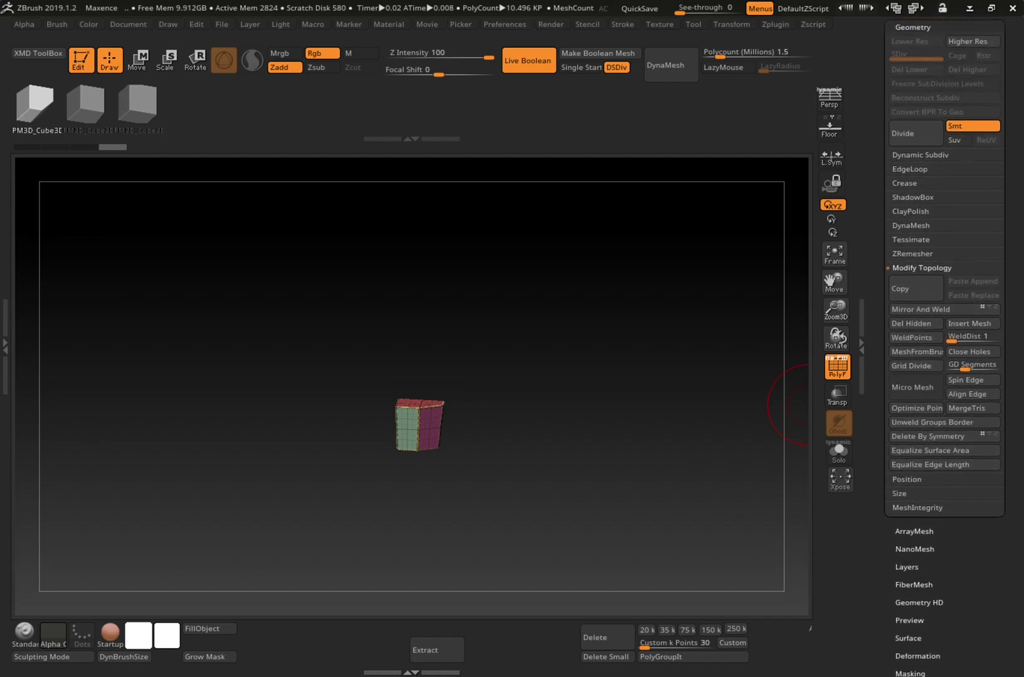
pyautogui.click(927, 323)
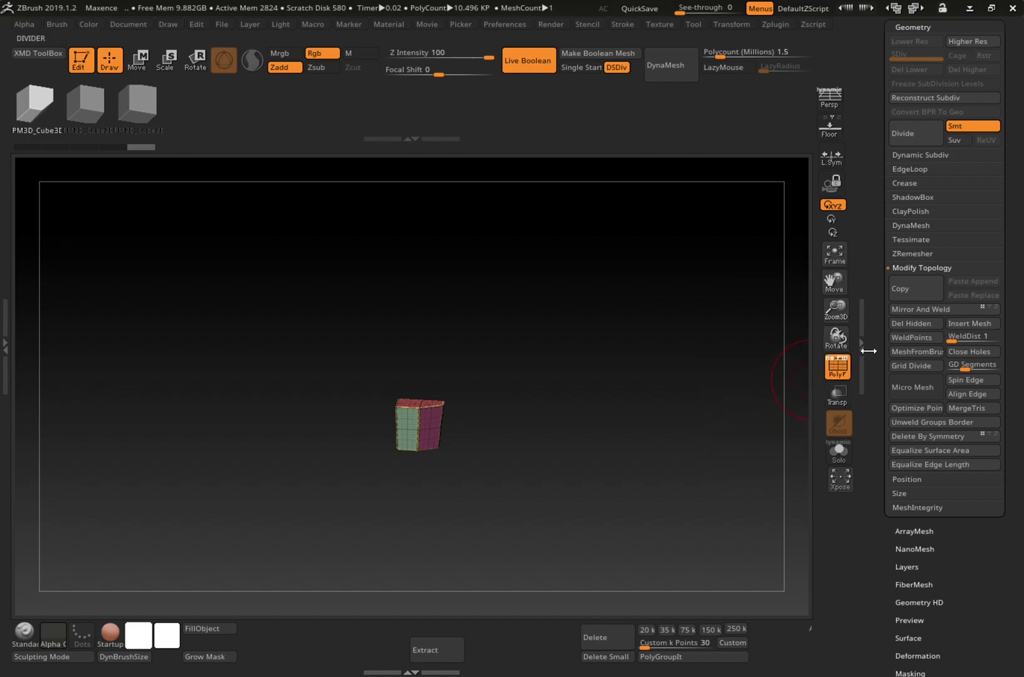
# Select the head subtool UMesh_PM3D_Untitled so it shows with the plug copy, and turn off the polyframe
pyautogui.moveTo(873, 359); pyautogui.dragTo(871, 482)
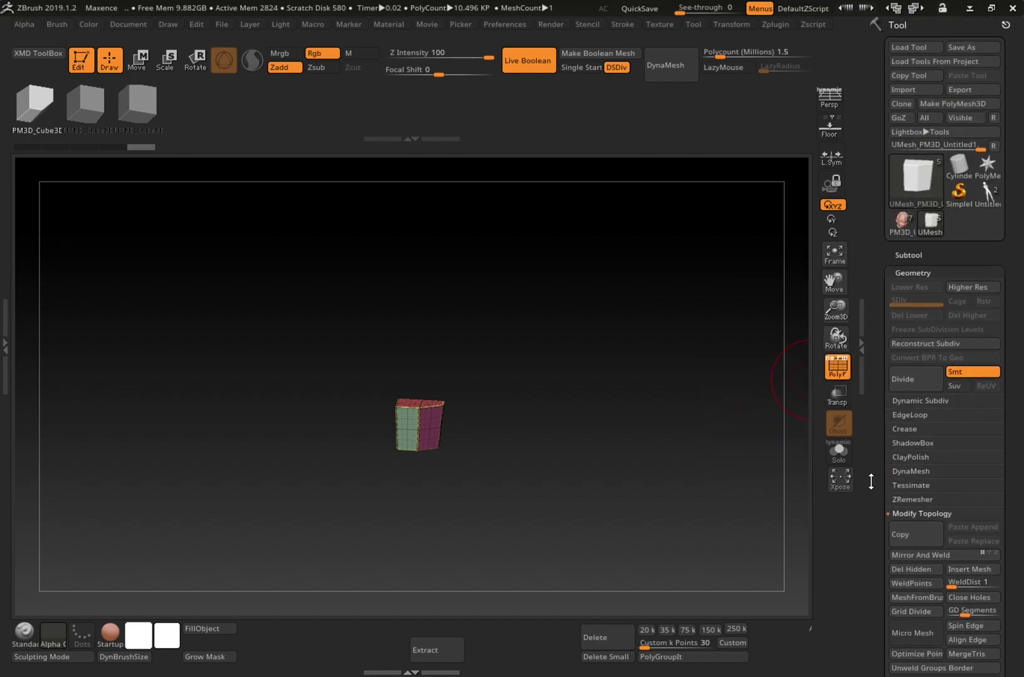
pyautogui.click(928, 257)
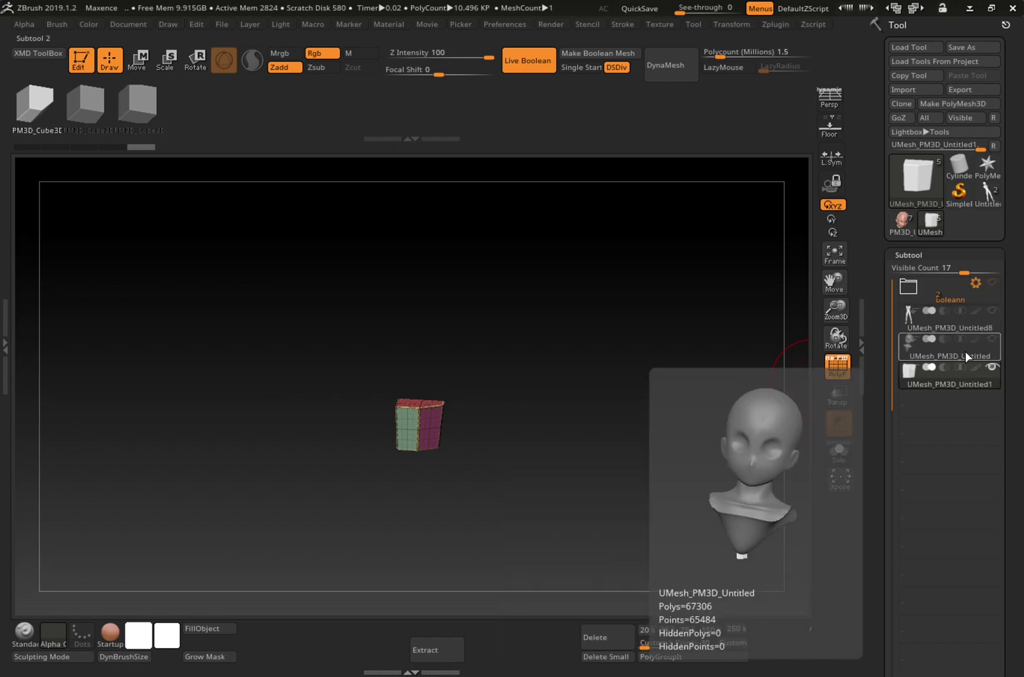
pyautogui.click(965, 355)
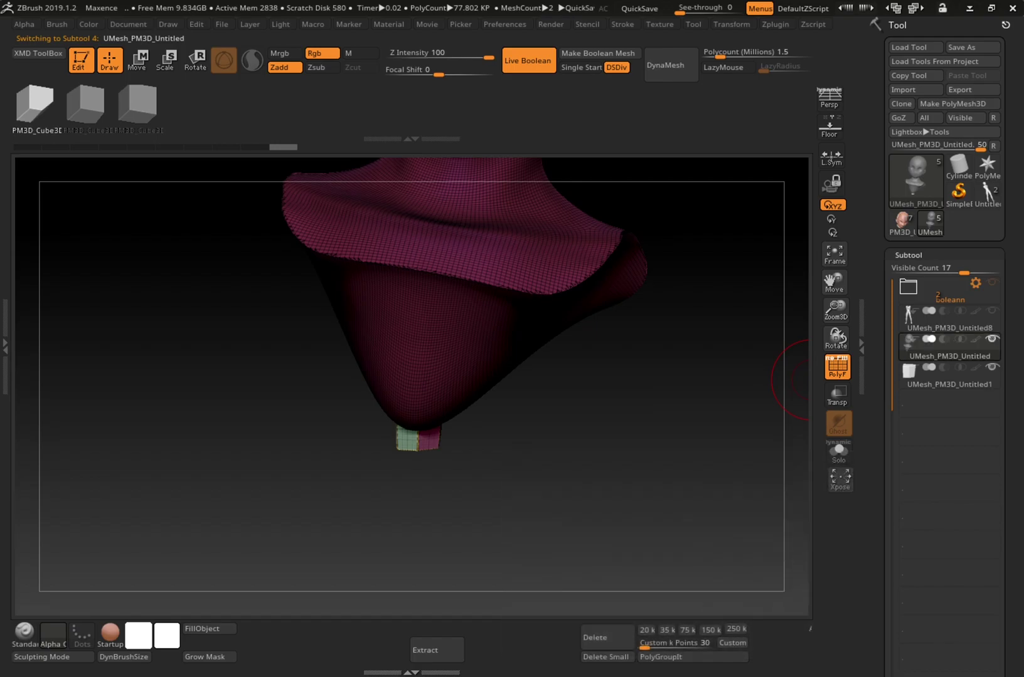
pyautogui.moveTo(729, 458)
pyautogui.mouseDown()
pyautogui.moveTo(669, 441)
pyautogui.moveTo(733, 439)
pyautogui.moveTo(697, 400)
pyautogui.moveTo(659, 384)
pyautogui.moveTo(601, 463)
pyautogui.moveTo(683, 477)
pyautogui.moveTo(731, 414)
pyautogui.moveTo(736, 380)
pyautogui.moveTo(736, 420)
pyautogui.moveTo(730, 342)
pyautogui.moveTo(722, 359)
pyautogui.moveTo(742, 416)
pyautogui.mouseUp()
pyautogui.click(835, 368)
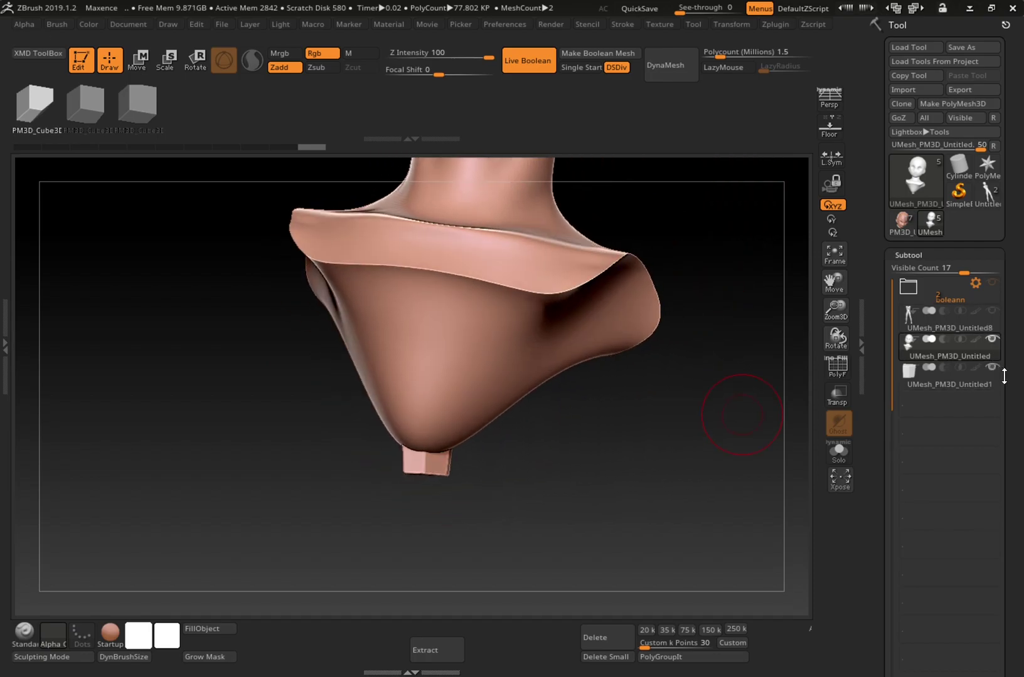
# Select the plug subtool UMesh_PM3D_Untitled1 and turn on ghosted transparency for the surrounding head mesh
pyautogui.click(984, 382)
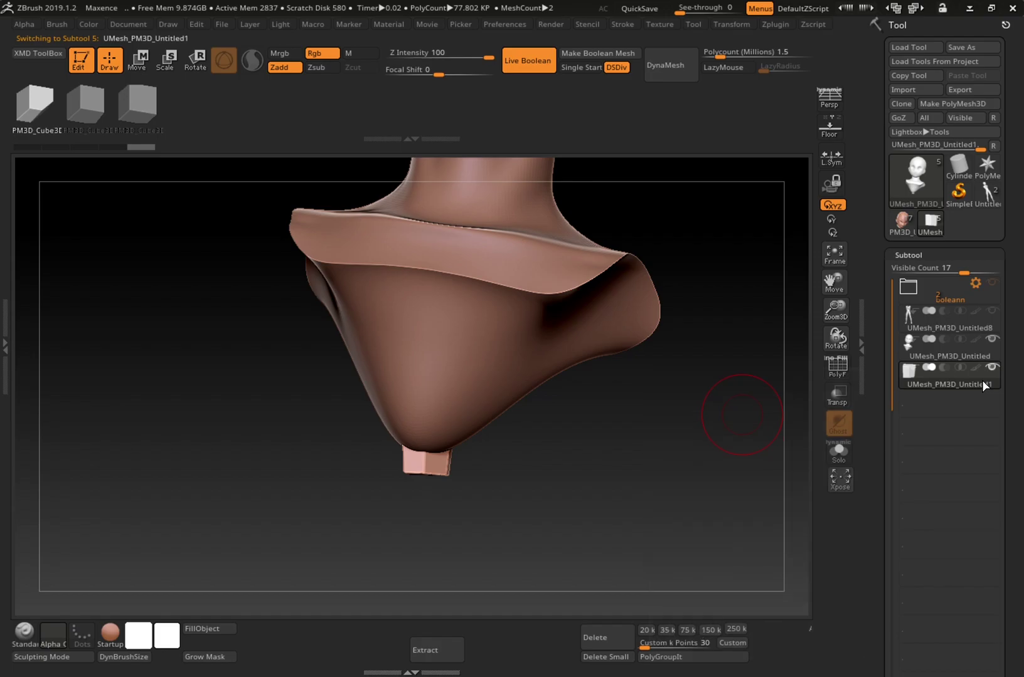
pyautogui.click(838, 395)
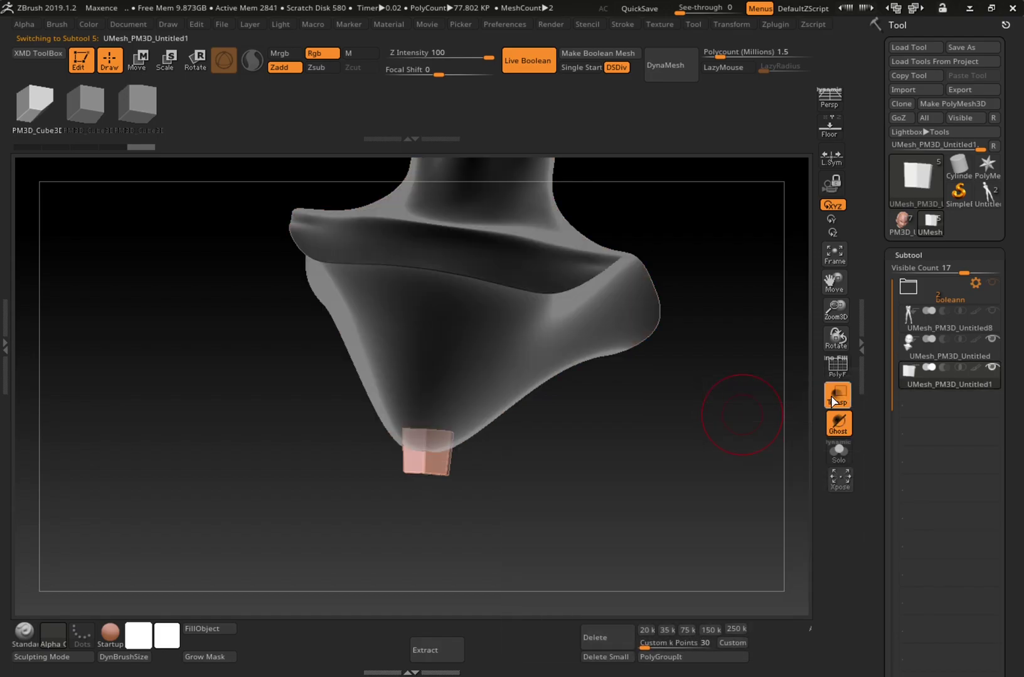
pyautogui.moveTo(754, 466); pyautogui.dragTo(778, 469)
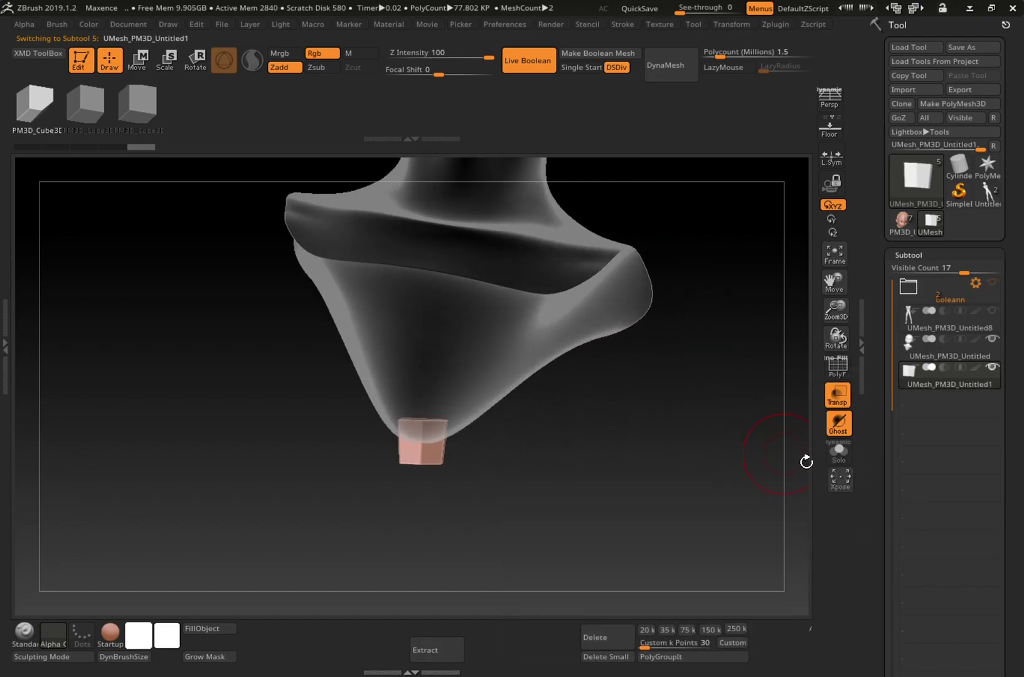
# Inflate the plug subtool slightly with the Inflate deformation, making it larger than the plug fused to the neck
pyautogui.moveTo(883, 480); pyautogui.dragTo(901, 333)
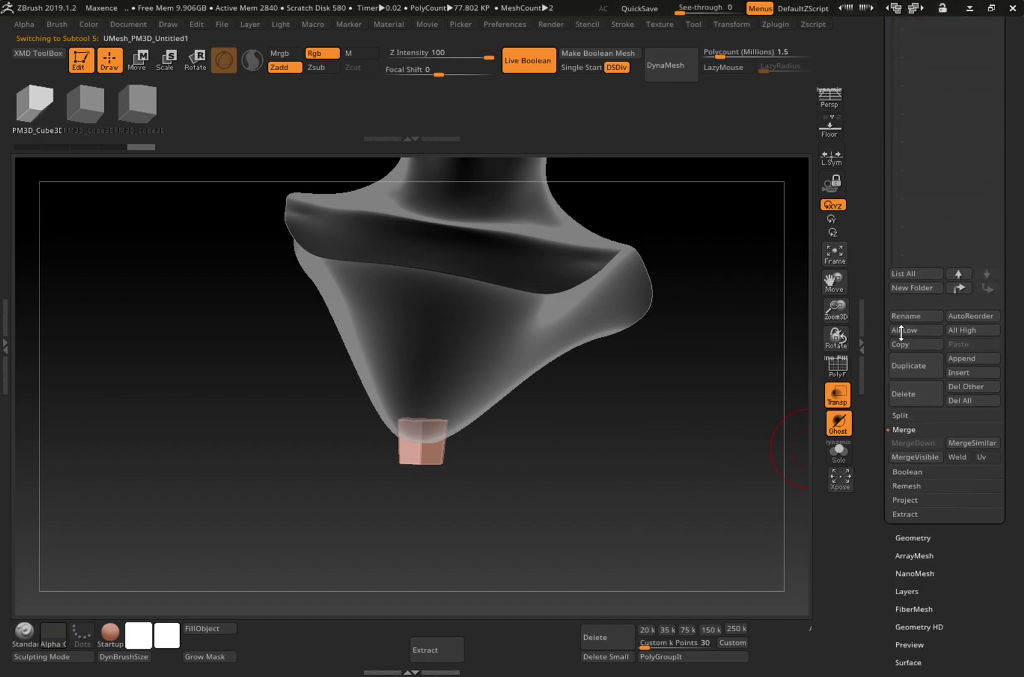
pyautogui.moveTo(883, 555); pyautogui.dragTo(881, 659)
pyautogui.click(917, 479)
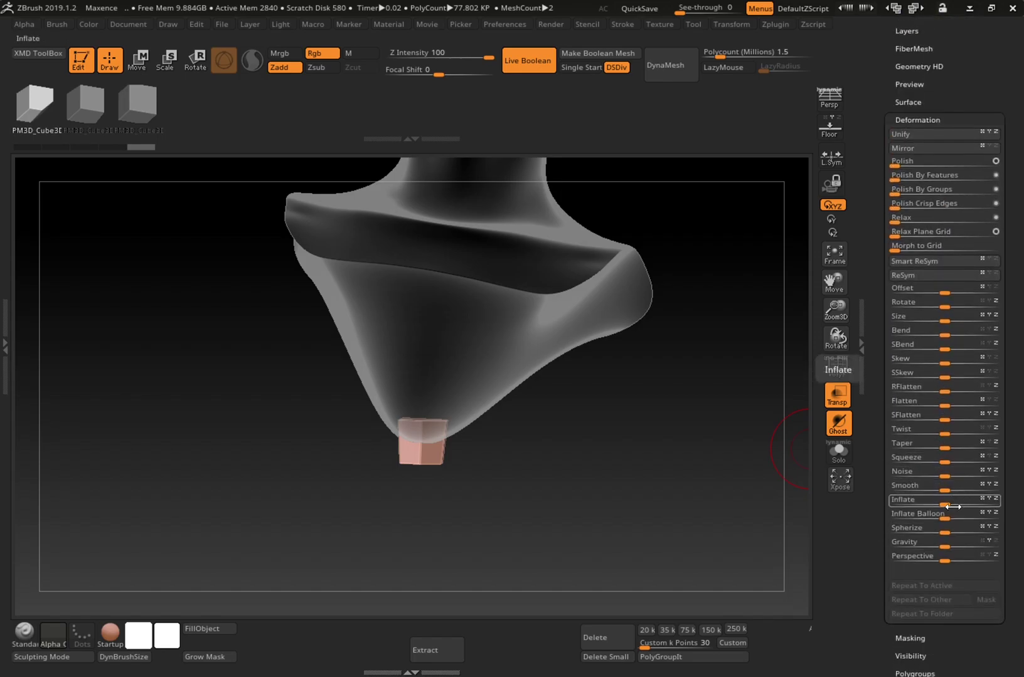
pyautogui.moveTo(952, 507); pyautogui.dragTo(957, 505)
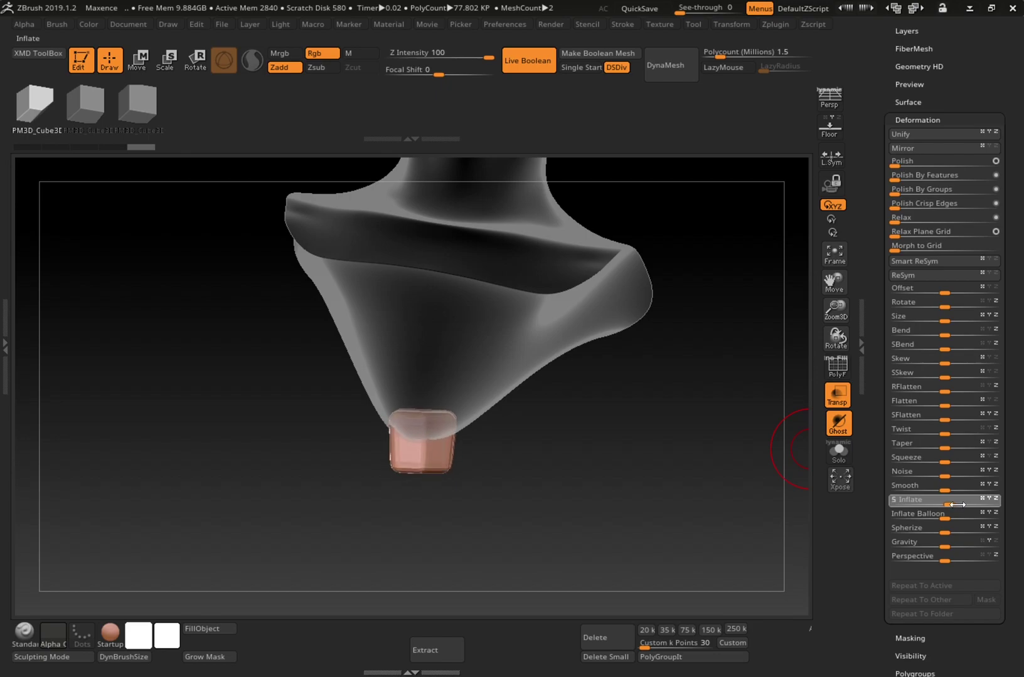
pyautogui.moveTo(957, 505); pyautogui.dragTo(959, 504)
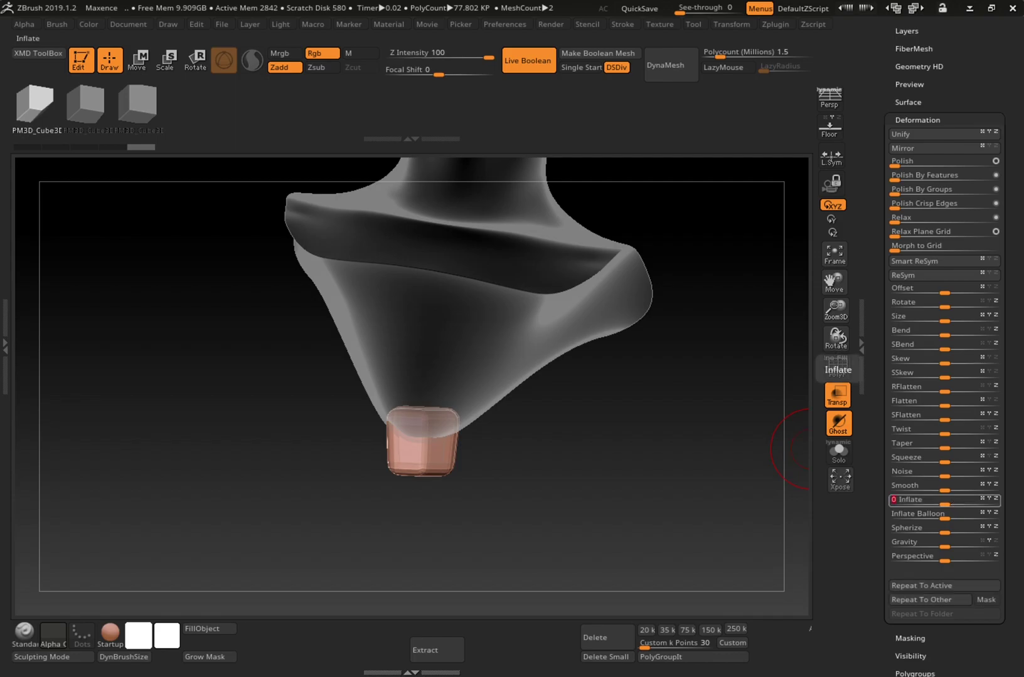
pyautogui.moveTo(779, 492); pyautogui.dragTo(824, 444)
pyautogui.scroll(5, 878, 446)
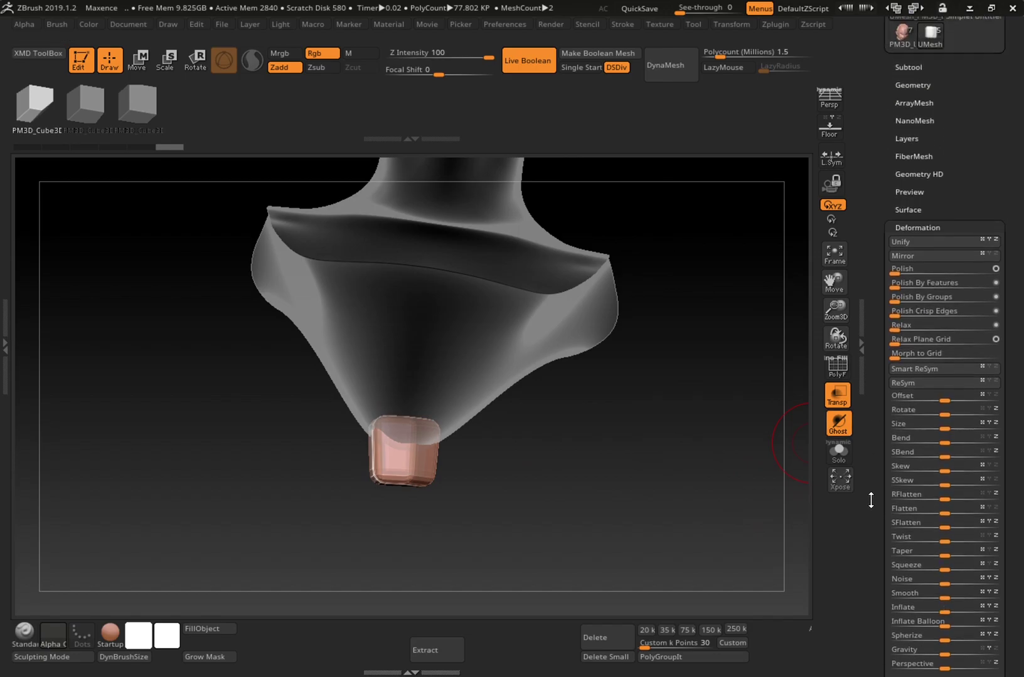
# Select the head subtool UMesh_PM3D_Untitled and examine the clearance between its plug and the inflated plug copy
pyautogui.scroll(4, 886, 417)
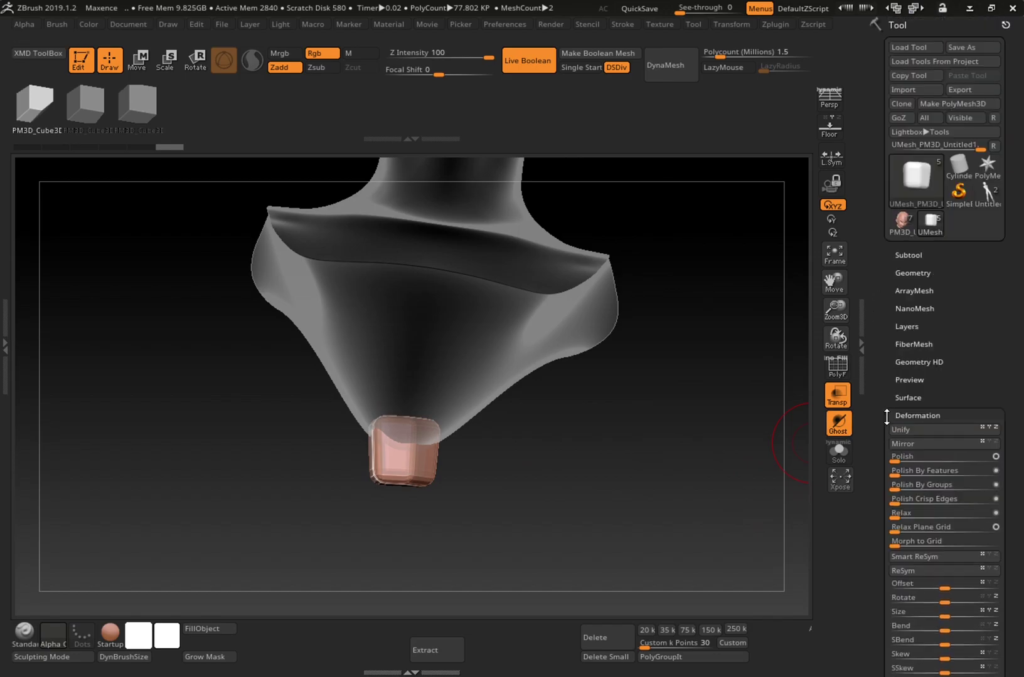
pyautogui.click(923, 255)
pyautogui.click(990, 347)
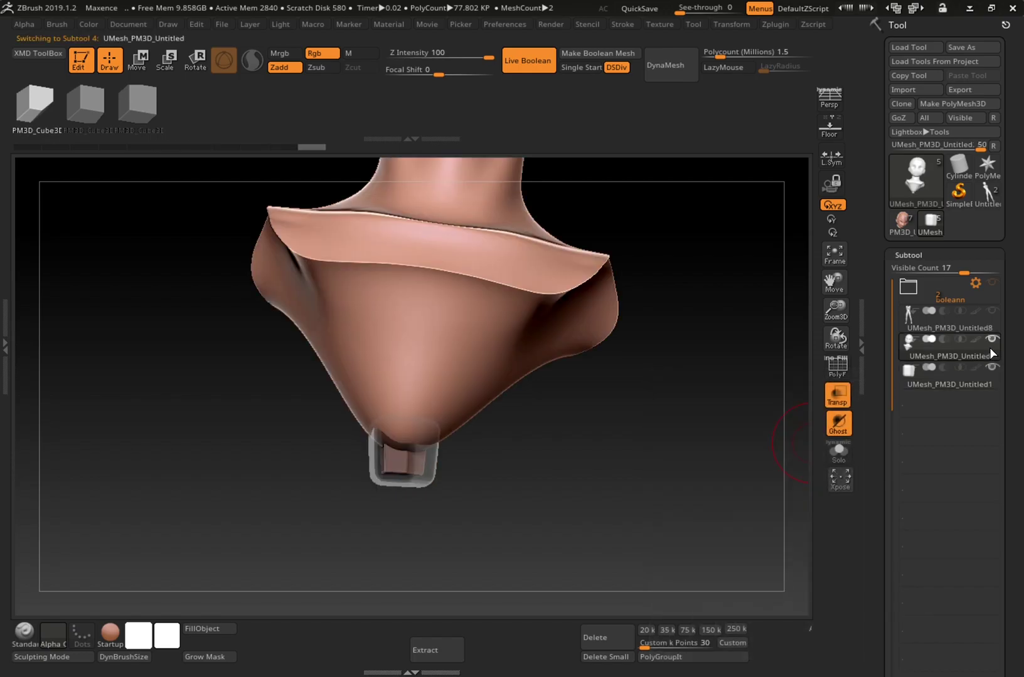
pyautogui.moveTo(795, 419)
pyautogui.mouseDown()
pyautogui.moveTo(782, 427)
pyautogui.moveTo(786, 440)
pyautogui.mouseUp()
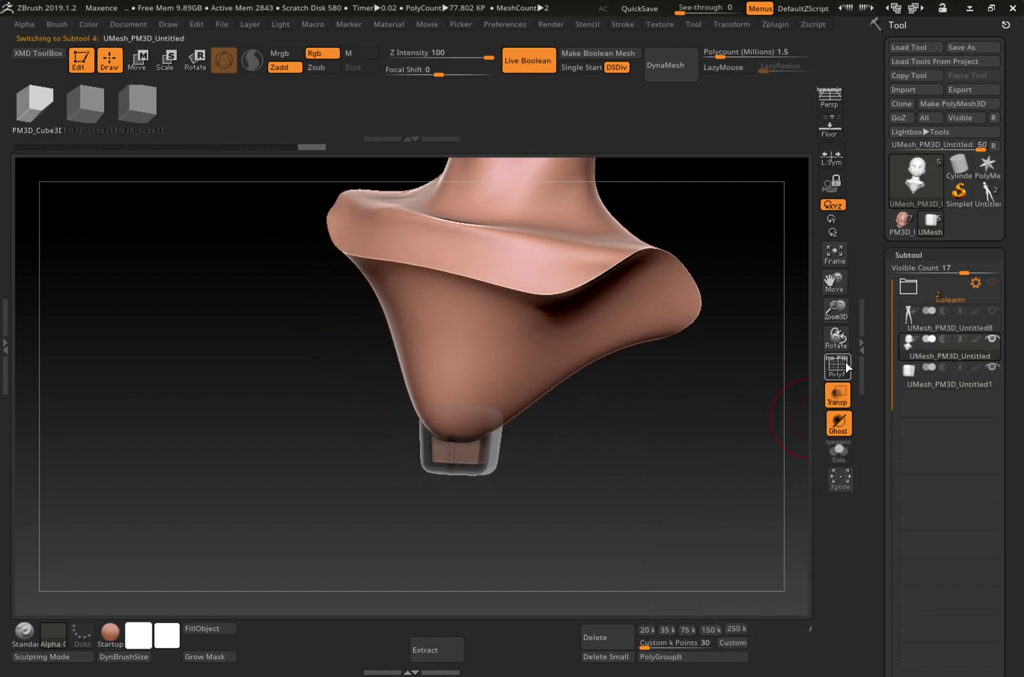
pyautogui.moveTo(836, 310); pyautogui.dragTo(829, 391)
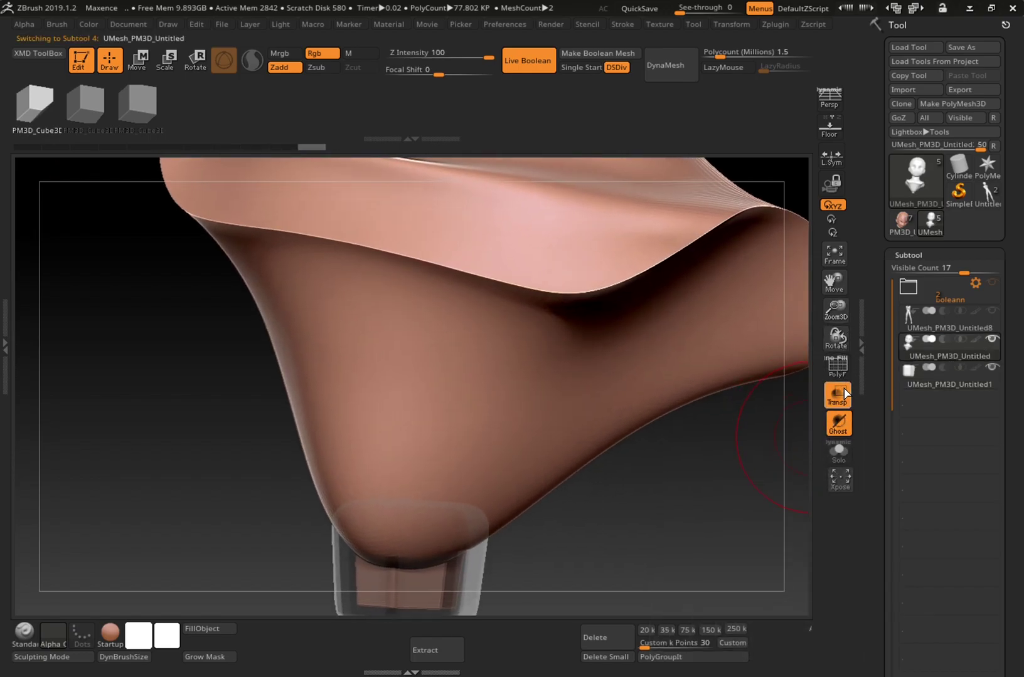
pyautogui.moveTo(833, 283); pyautogui.dragTo(819, 208)
pyautogui.moveTo(735, 406)
pyautogui.mouseDown()
pyautogui.moveTo(695, 408)
pyautogui.moveTo(676, 385)
pyautogui.moveTo(713, 362)
pyautogui.mouseUp()
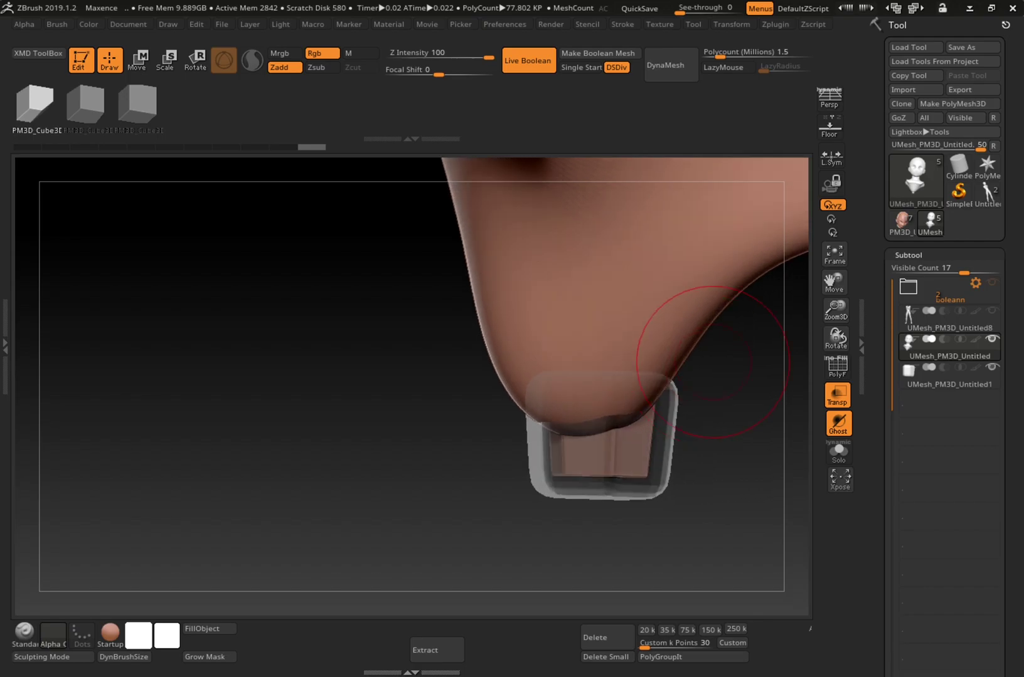
# Restore the plug subtool UMesh_PM3D_Untitled1 to its state before inflation, and apply an Inflate deformation of 4
pyautogui.click(945, 380)
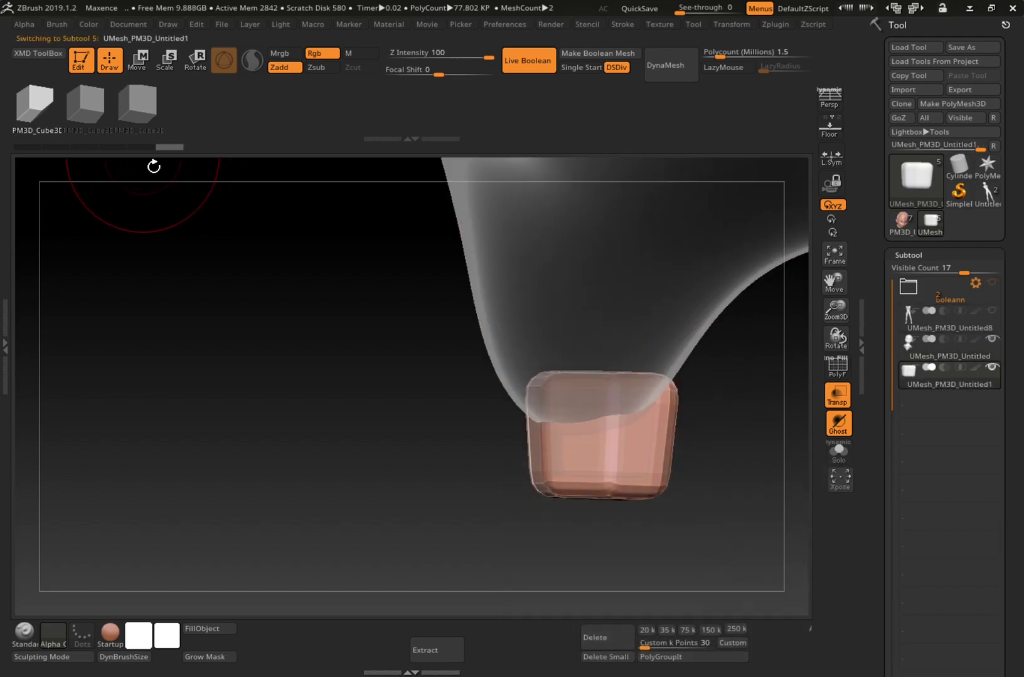
pyautogui.click(111, 148)
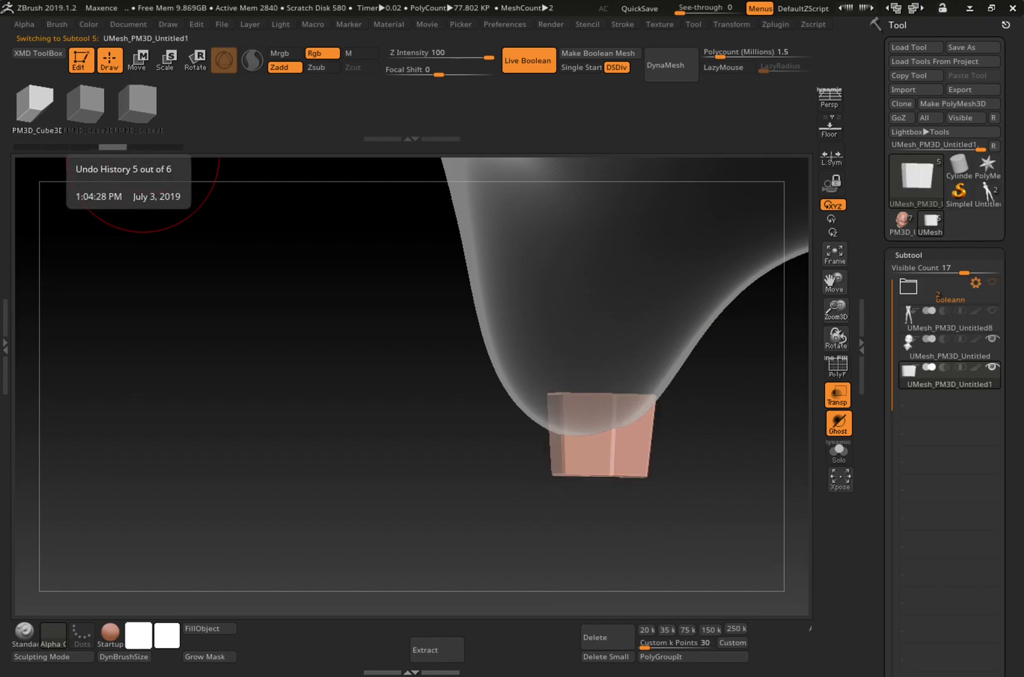
pyautogui.moveTo(891, 471); pyautogui.dragTo(891, 439)
pyautogui.moveTo(877, 488); pyautogui.dragTo(878, 173)
pyautogui.click(867, 523)
pyautogui.moveTo(873, 558)
pyautogui.mouseDown()
pyautogui.moveTo(875, 303)
pyautogui.moveTo(876, 536)
pyautogui.mouseUp()
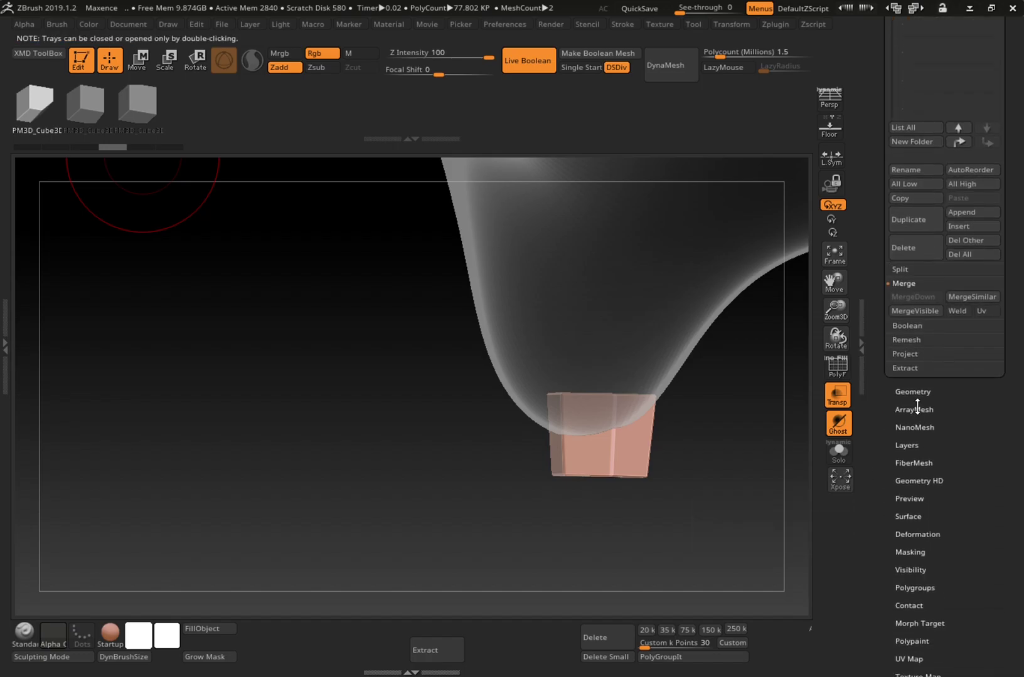
pyautogui.click(918, 534)
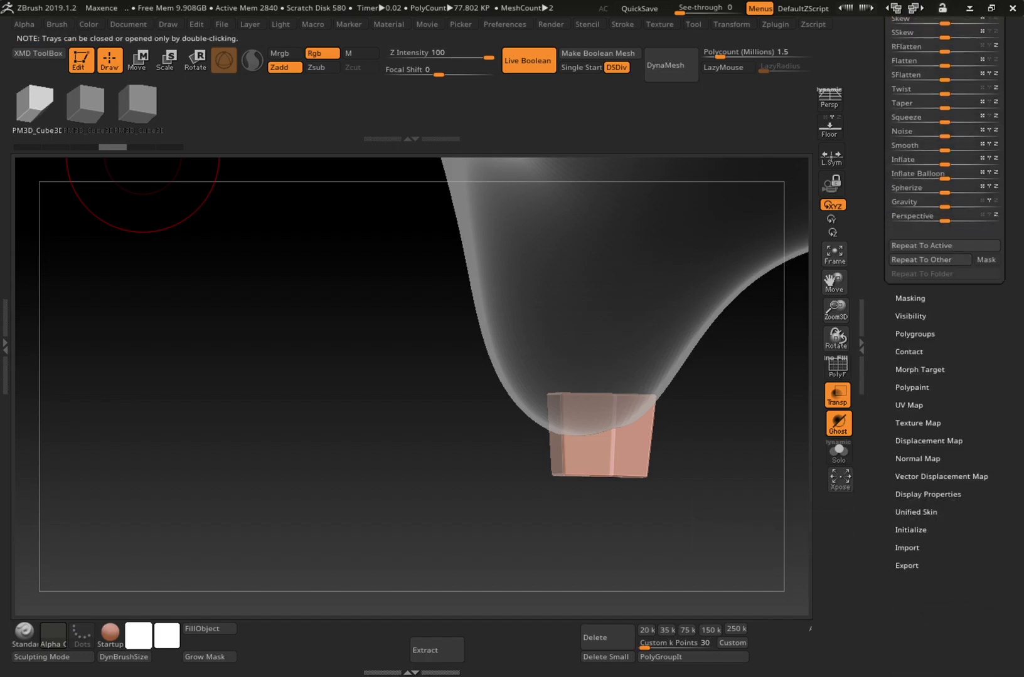
pyautogui.moveTo(875, 258); pyautogui.dragTo(880, 486)
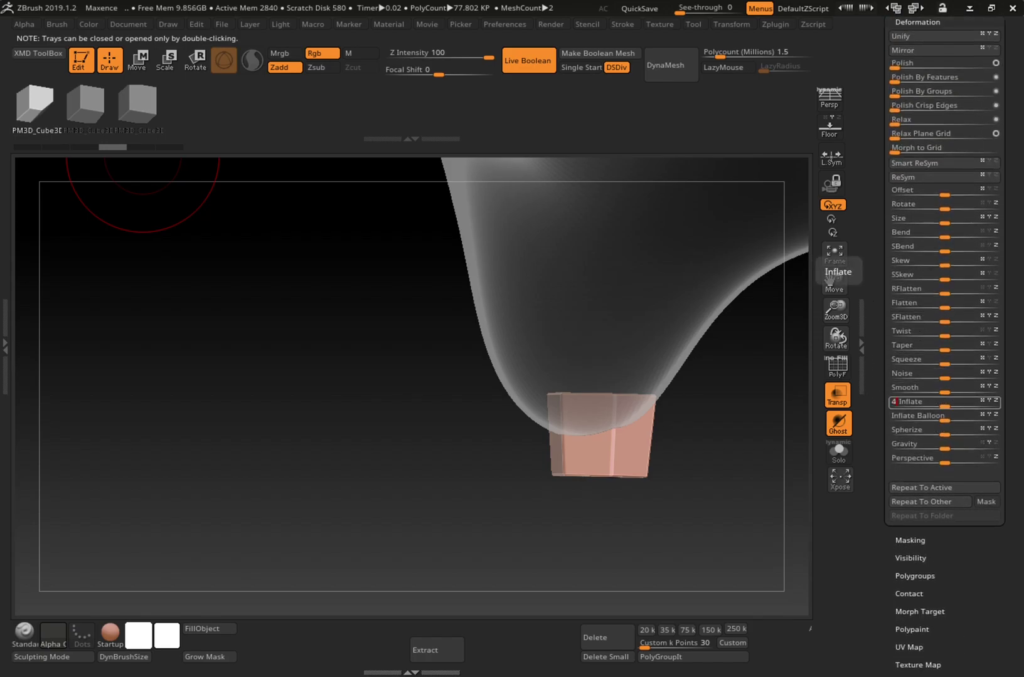
pyautogui.press('Return')
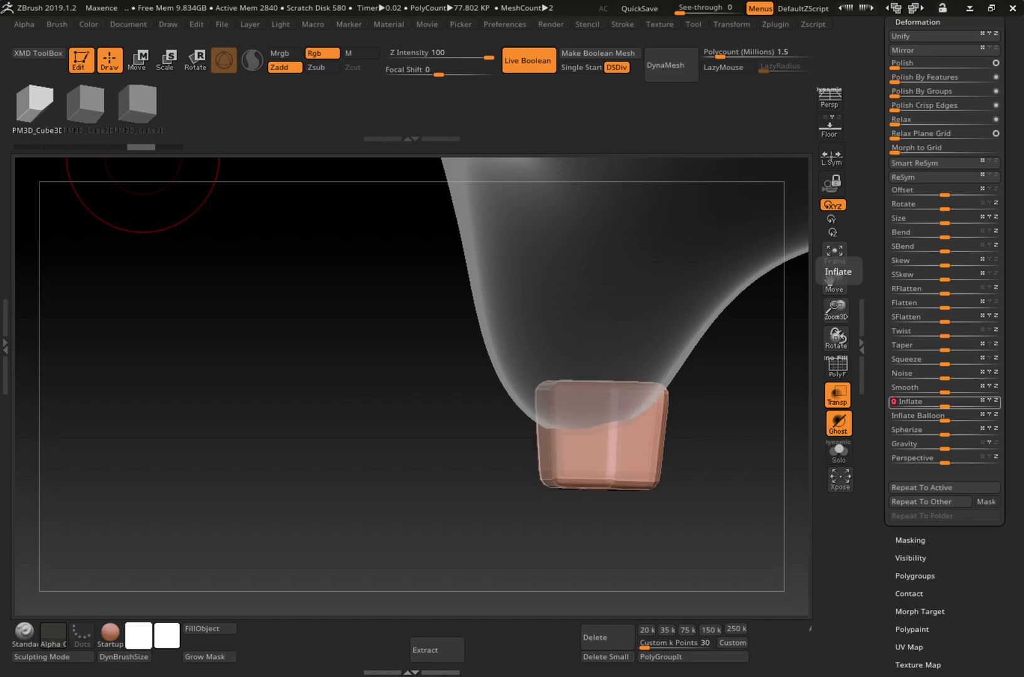
# Undo the last inflation of the plug subtool and inflate it by 2 instead
pyautogui.press('ctrl')
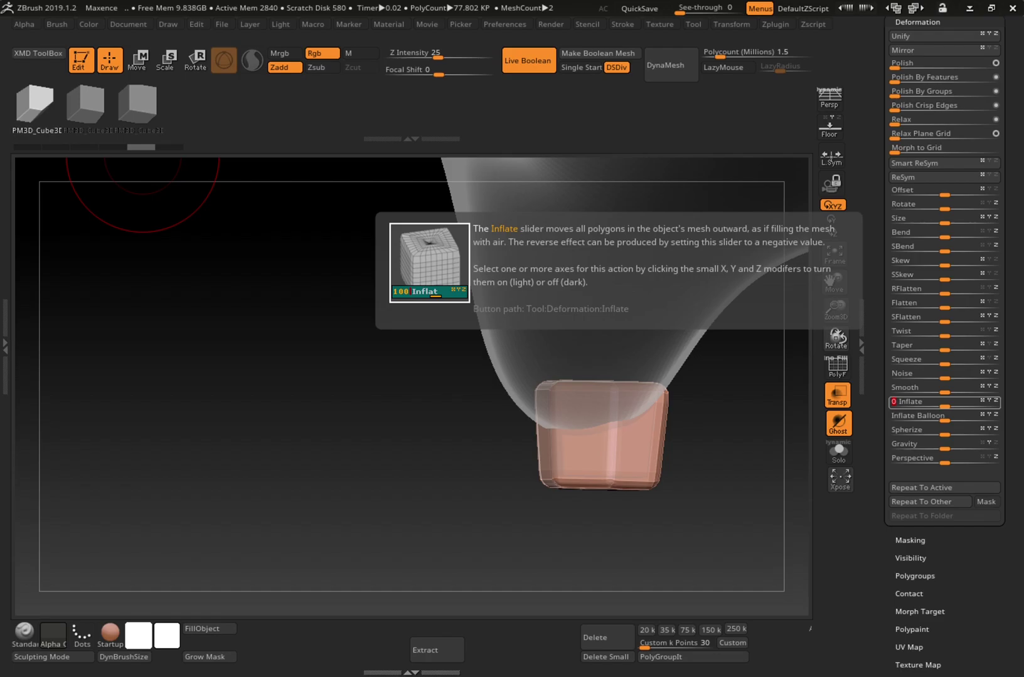
pyautogui.hotkey('ctrl', 'z')
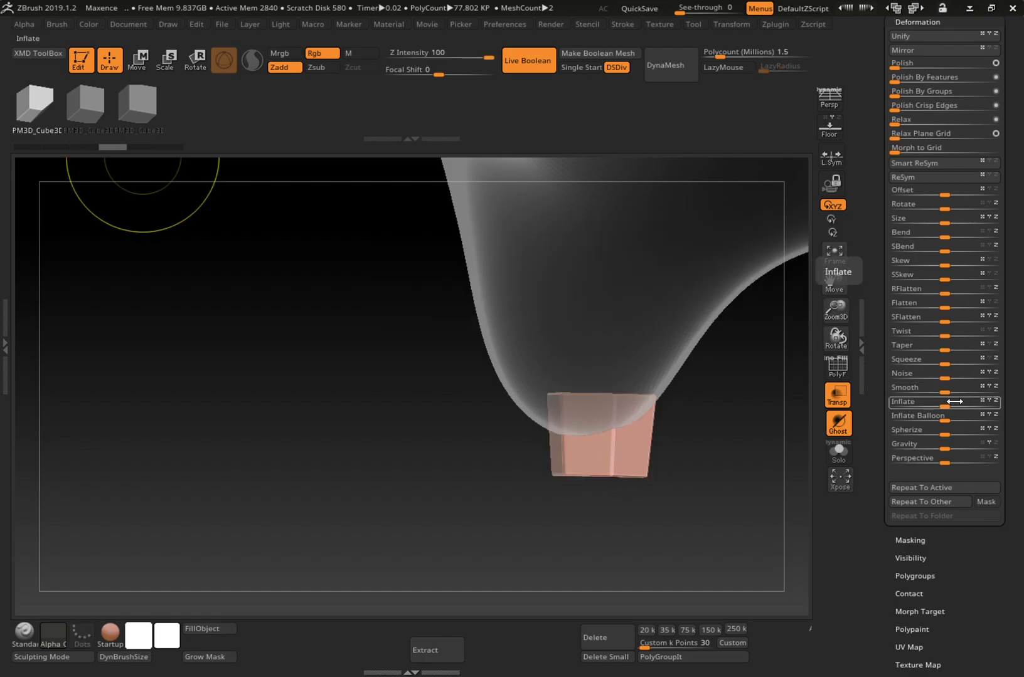
pyautogui.click(933, 406)
pyautogui.press('shift')
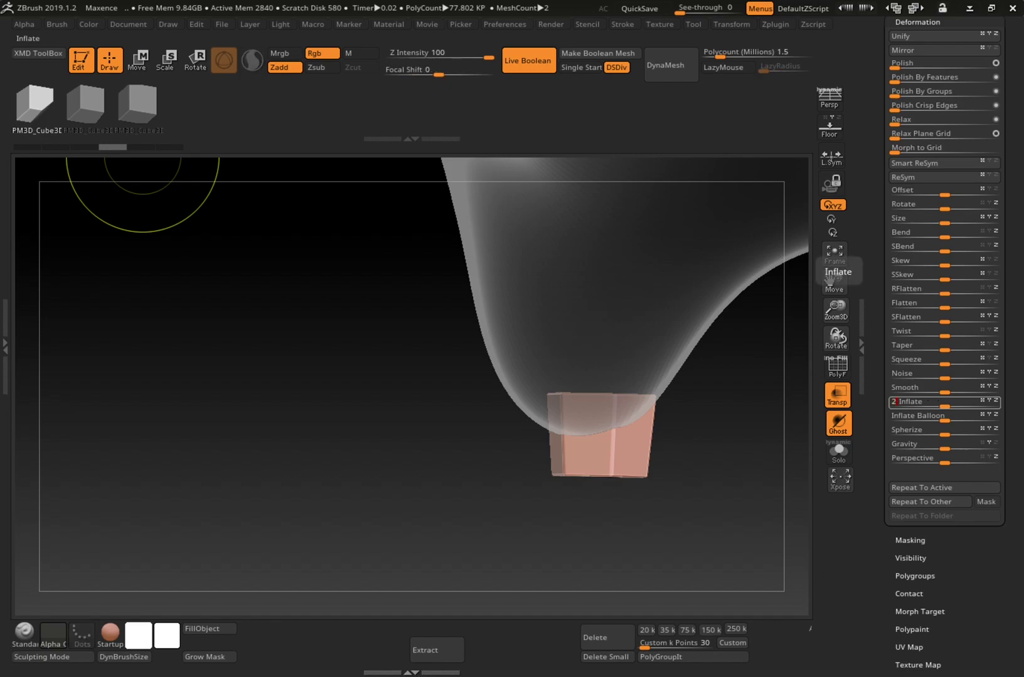
pyautogui.press('Return')
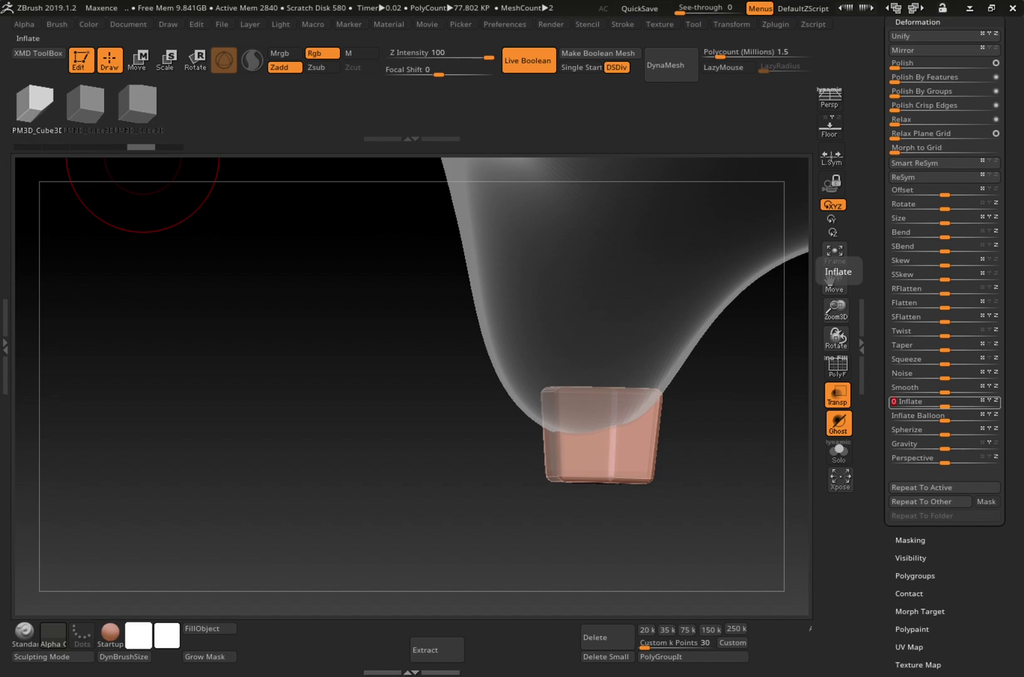
# Select the head subtool UMesh_PM3D_Untitled and examine the gap between its plug and the slightly inflated copy
pyautogui.scroll(5, 877, 411)
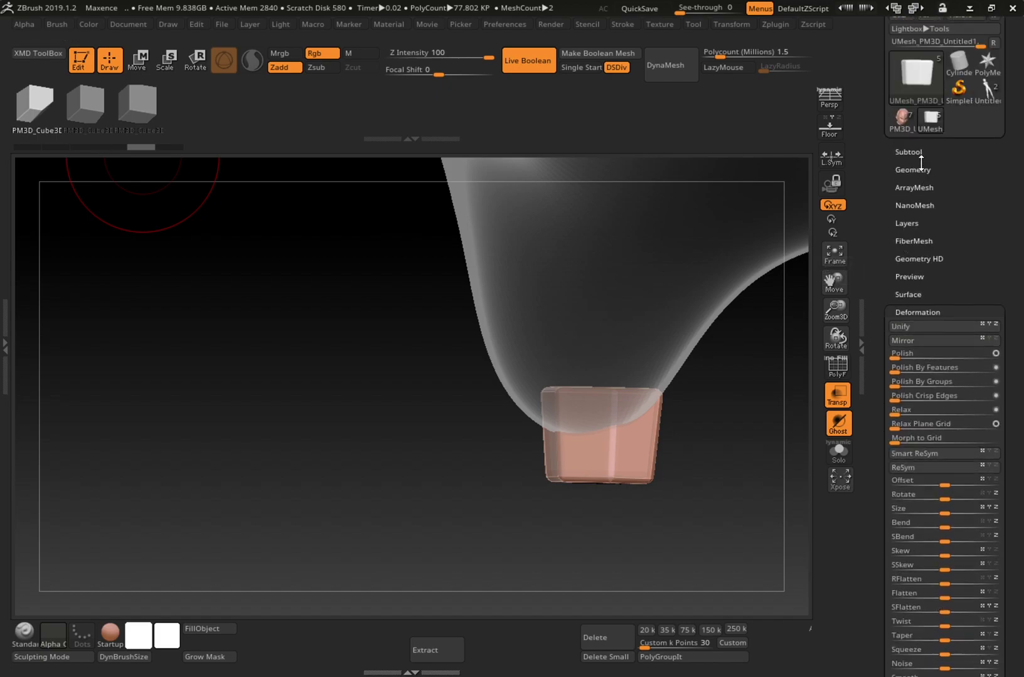
pyautogui.click(920, 154)
pyautogui.click(965, 254)
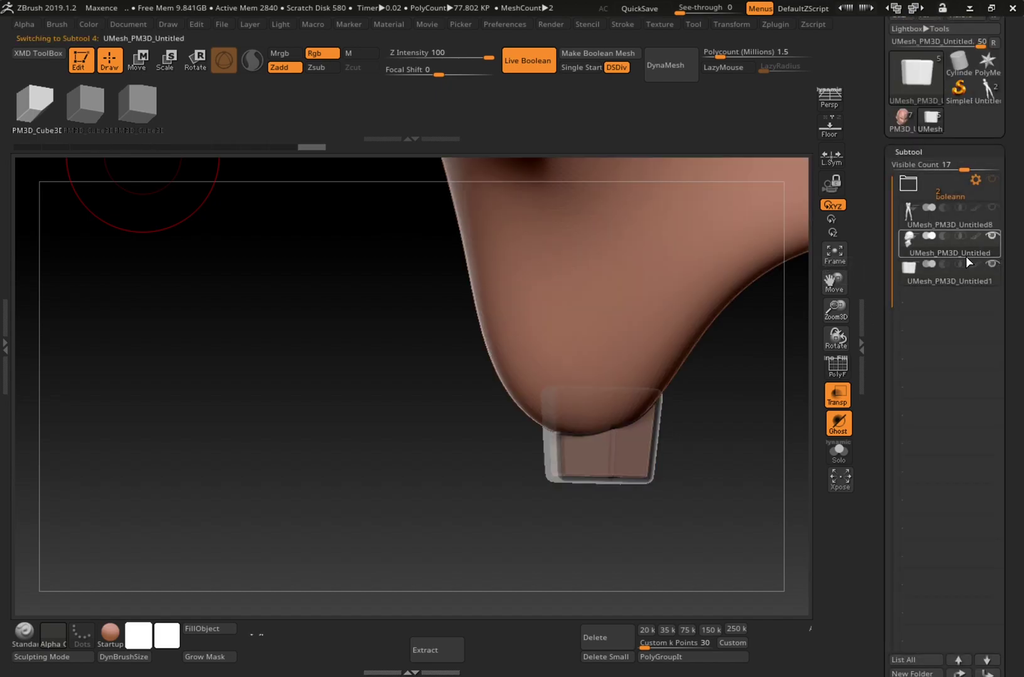
pyautogui.moveTo(797, 412)
pyautogui.mouseDown()
pyautogui.moveTo(767, 418)
pyautogui.moveTo(791, 434)
pyautogui.mouseUp()
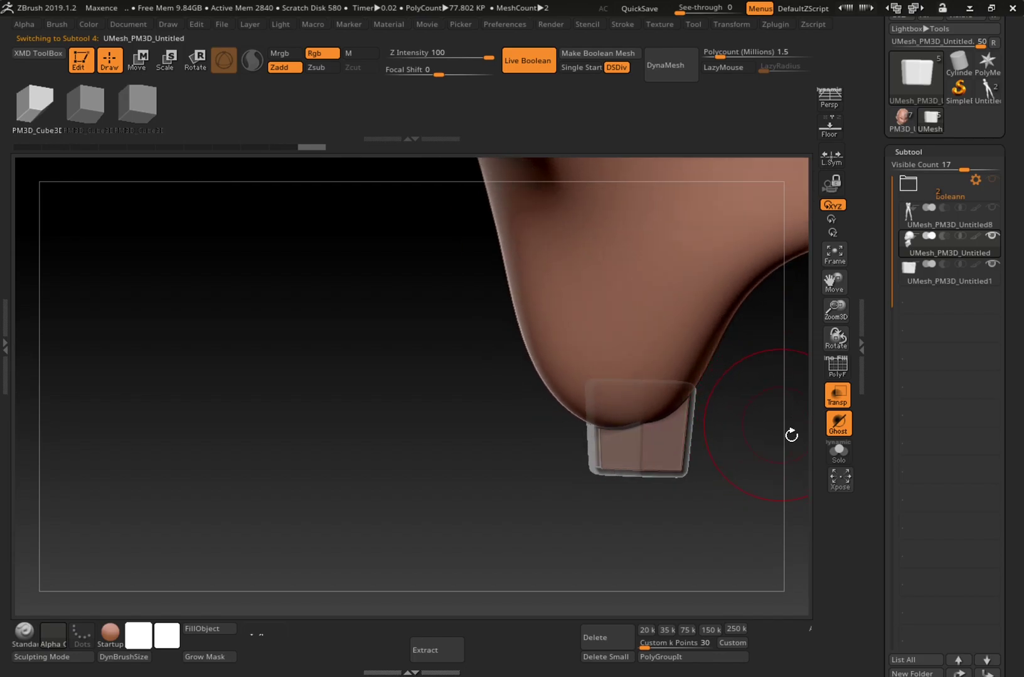
pyautogui.moveTo(843, 321); pyautogui.dragTo(845, 351)
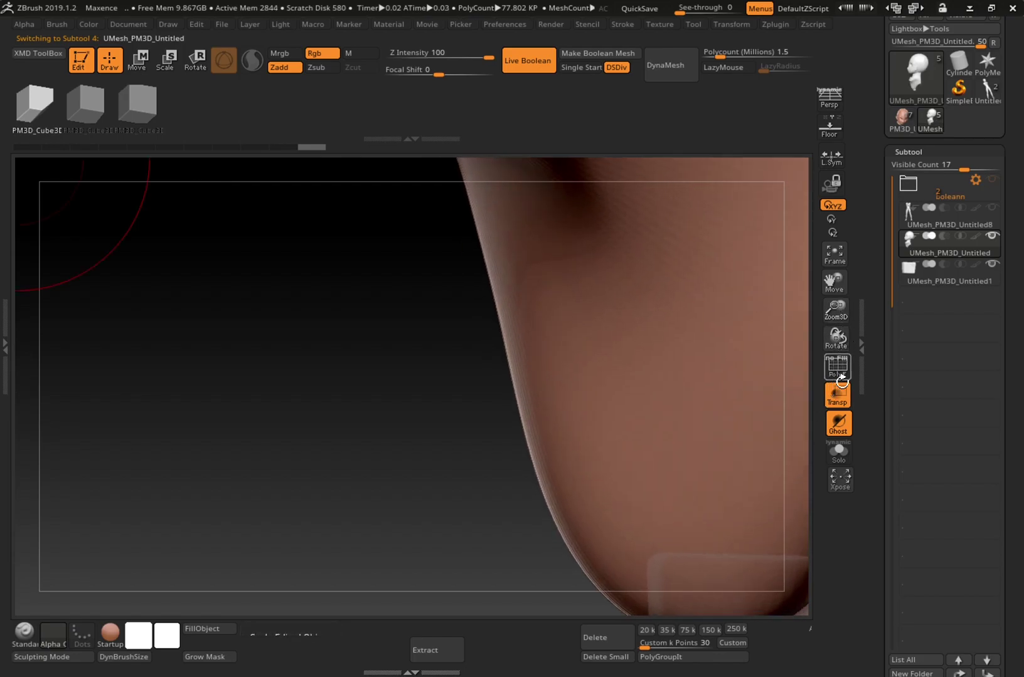
pyautogui.moveTo(834, 282)
pyautogui.mouseDown()
pyautogui.moveTo(811, 309)
pyautogui.moveTo(722, 212)
pyautogui.moveTo(715, 283)
pyautogui.moveTo(734, 376)
pyautogui.moveTo(727, 394)
pyautogui.moveTo(765, 411)
pyautogui.mouseUp()
# Turn off transparency and set the enlarged plug subtool UMesh_PM3D_Untitled1 to Boolean subtraction
pyautogui.click(837, 394)
pyautogui.moveTo(740, 461)
pyautogui.mouseDown()
pyautogui.moveTo(747, 467)
pyautogui.moveTo(740, 461)
pyautogui.mouseUp()
pyautogui.click(932, 281)
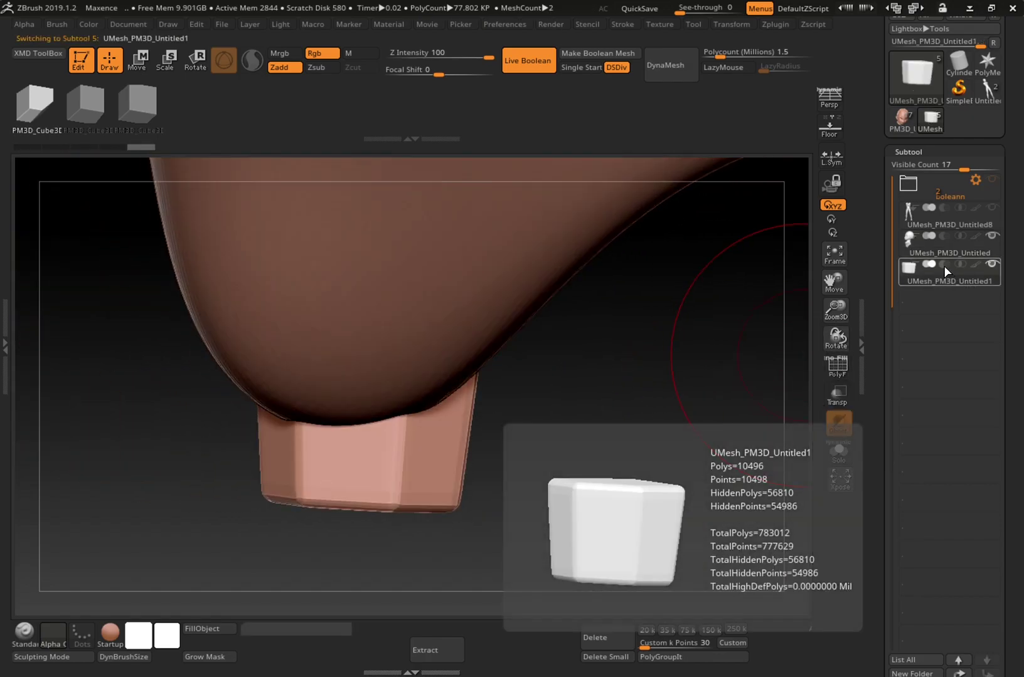
pyautogui.click(943, 265)
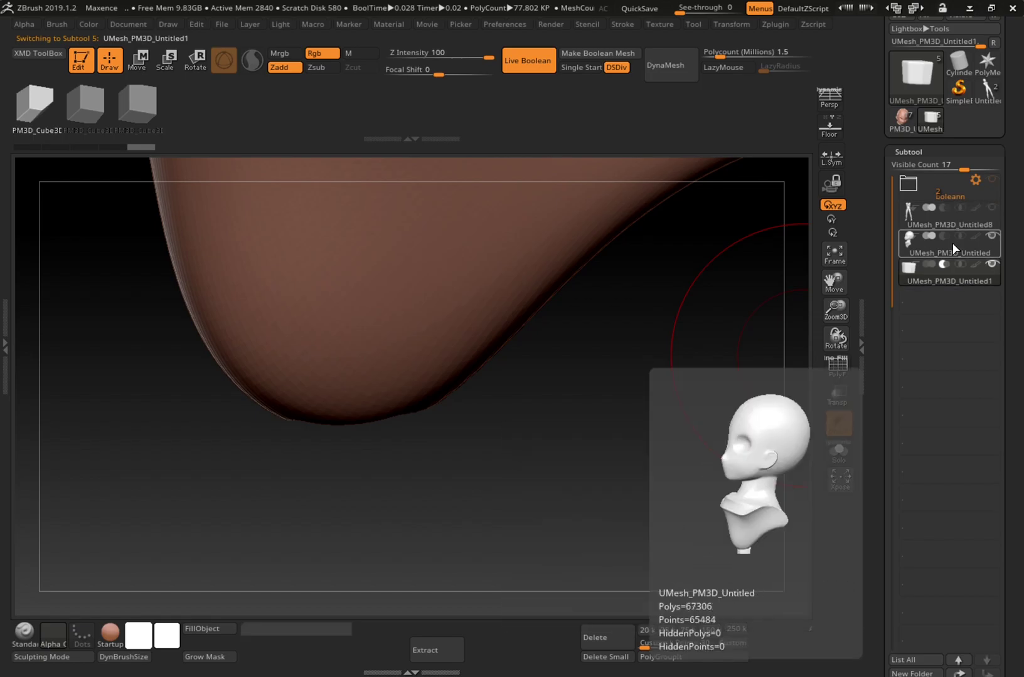
# Hide the head subtool UMesh_PM3D_Untitled and reorder the list so the body UMesh_PM3D_Untitled8 sits directly above the subtracting plug
pyautogui.click(958, 244)
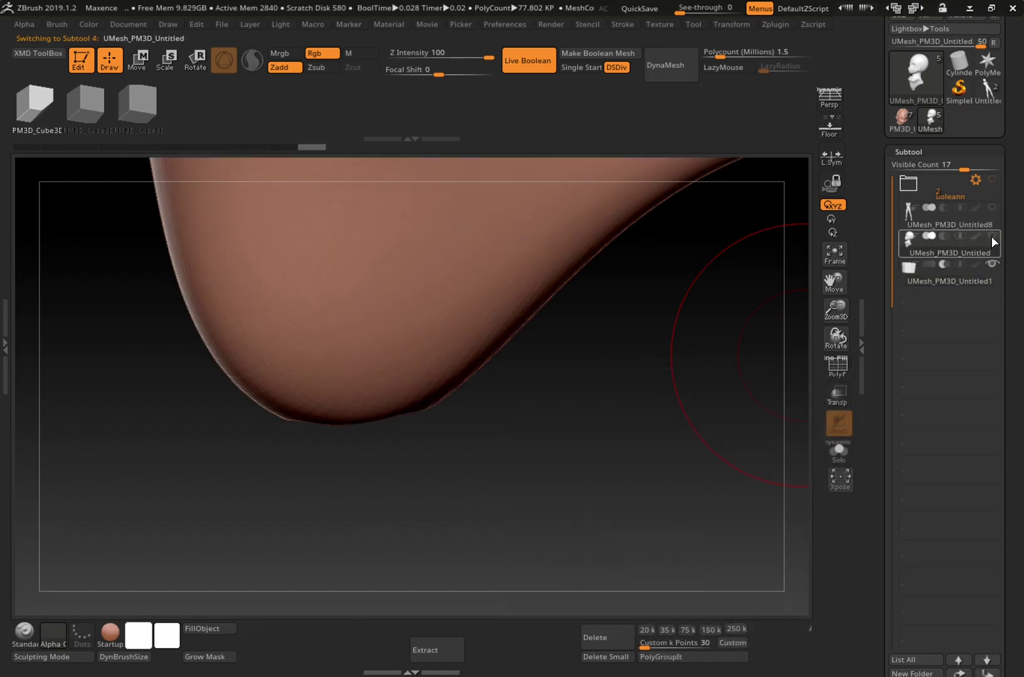
pyautogui.moveTo(956, 215); pyautogui.dragTo(960, 252)
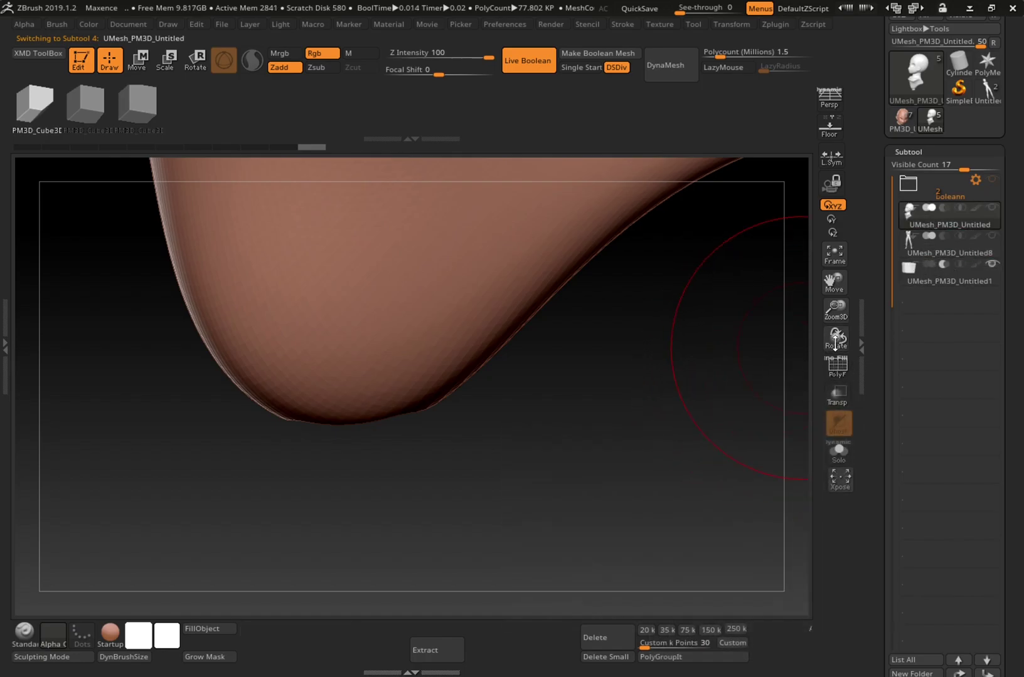
pyautogui.moveTo(747, 395); pyautogui.dragTo(785, 358)
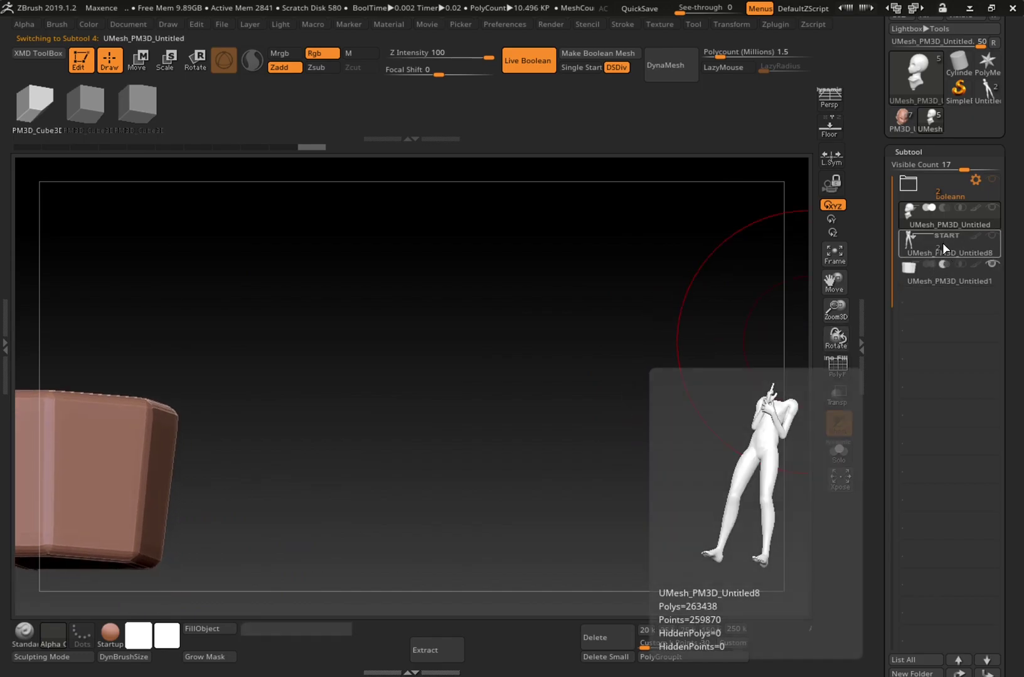
# Select and show the body subtool UMesh_PM3D_Untitled8, and frame the figure to check the socket cut into the neckline
pyautogui.click(927, 237)
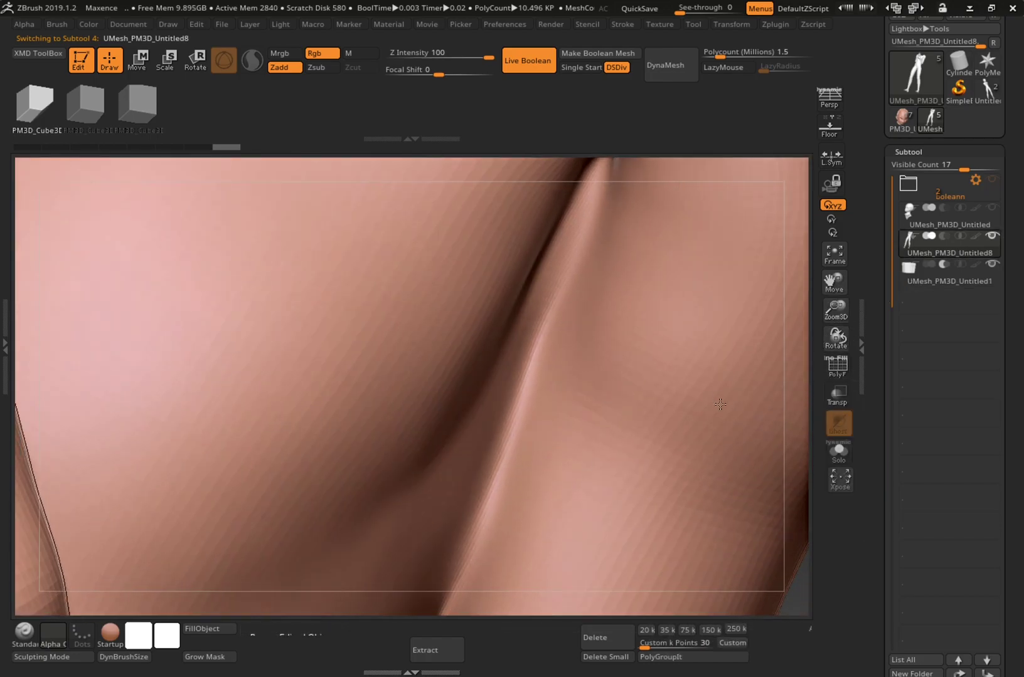
pyautogui.press('f')
pyautogui.moveTo(724, 390); pyautogui.dragTo(711, 481)
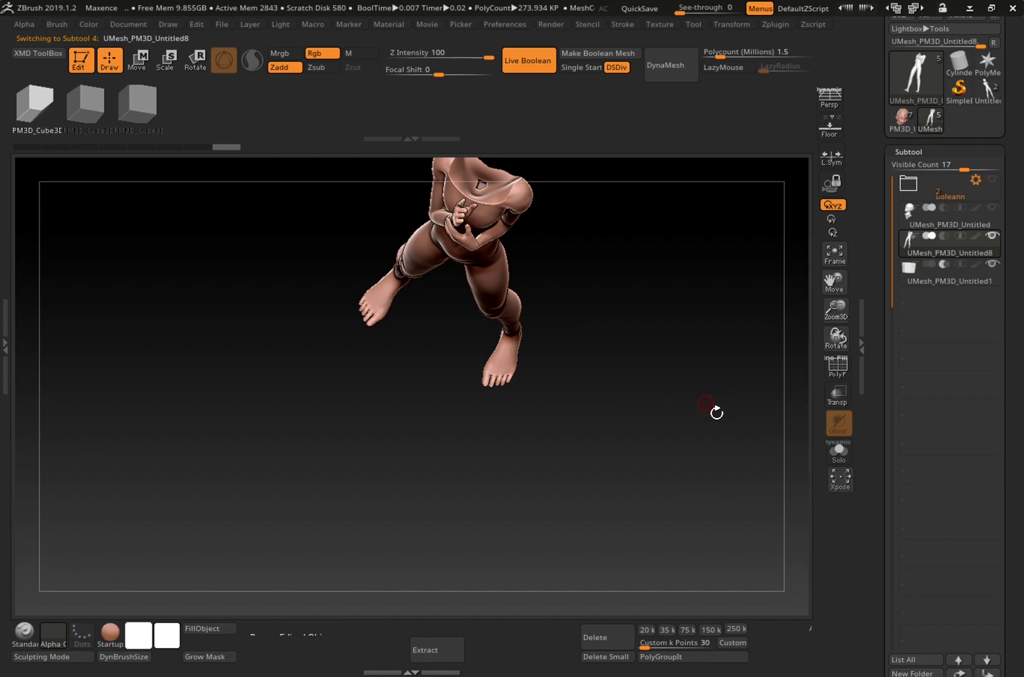
pyautogui.moveTo(716, 412); pyautogui.dragTo(736, 398)
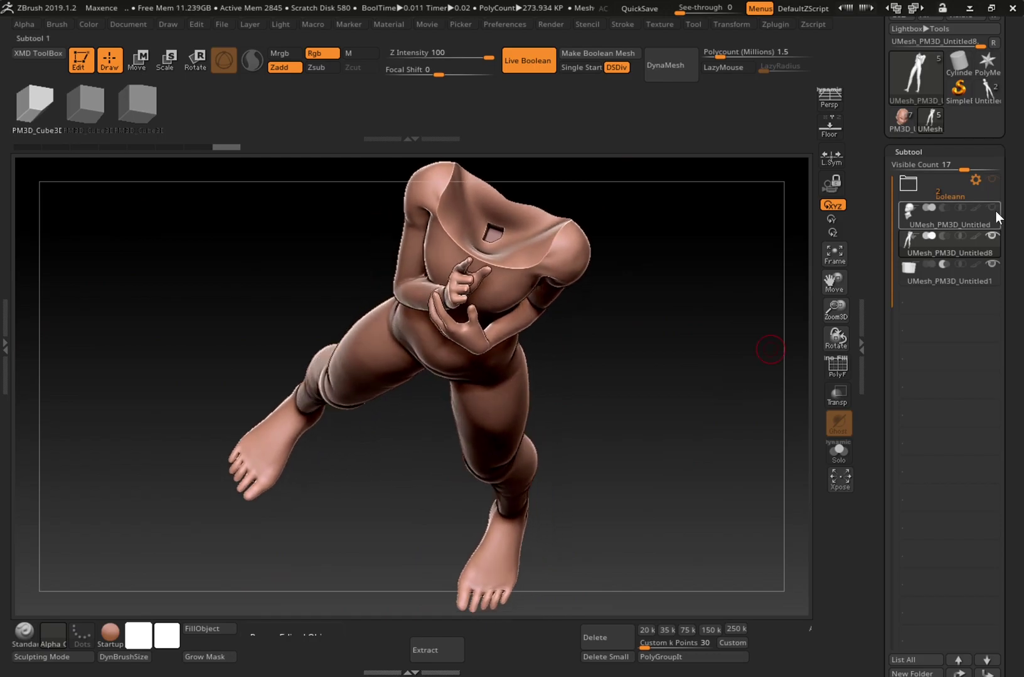
# Mark the body subtool UMesh_PM3D_Untitled8 as the Boolean start group and make a Boolean mesh with the plug subtracted
pyautogui.click(983, 238)
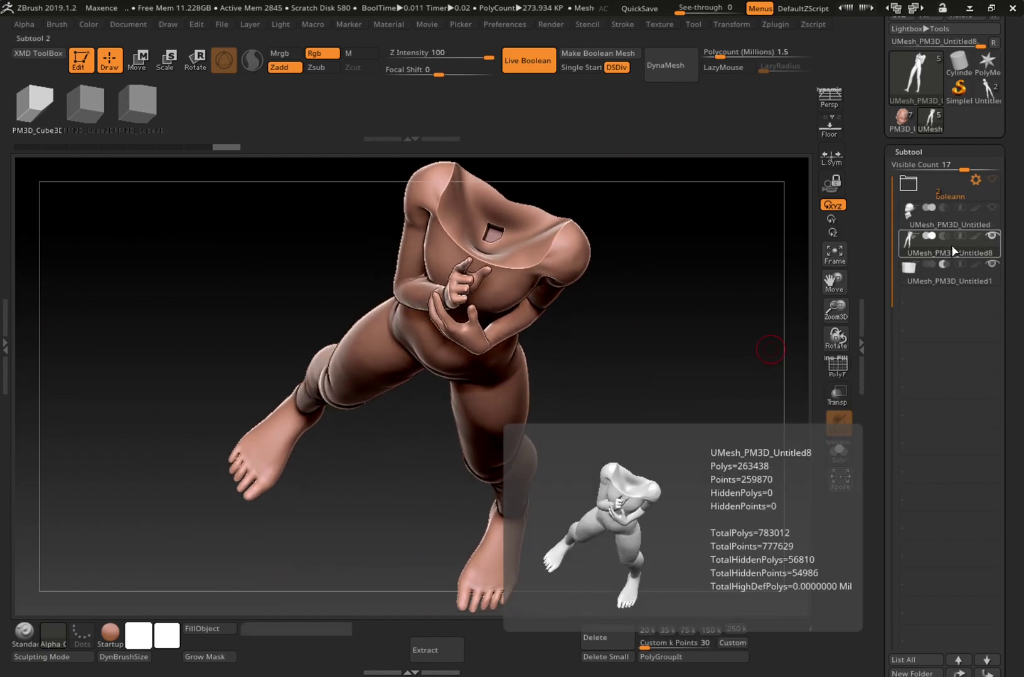
pyautogui.click(917, 235)
pyautogui.click(930, 193)
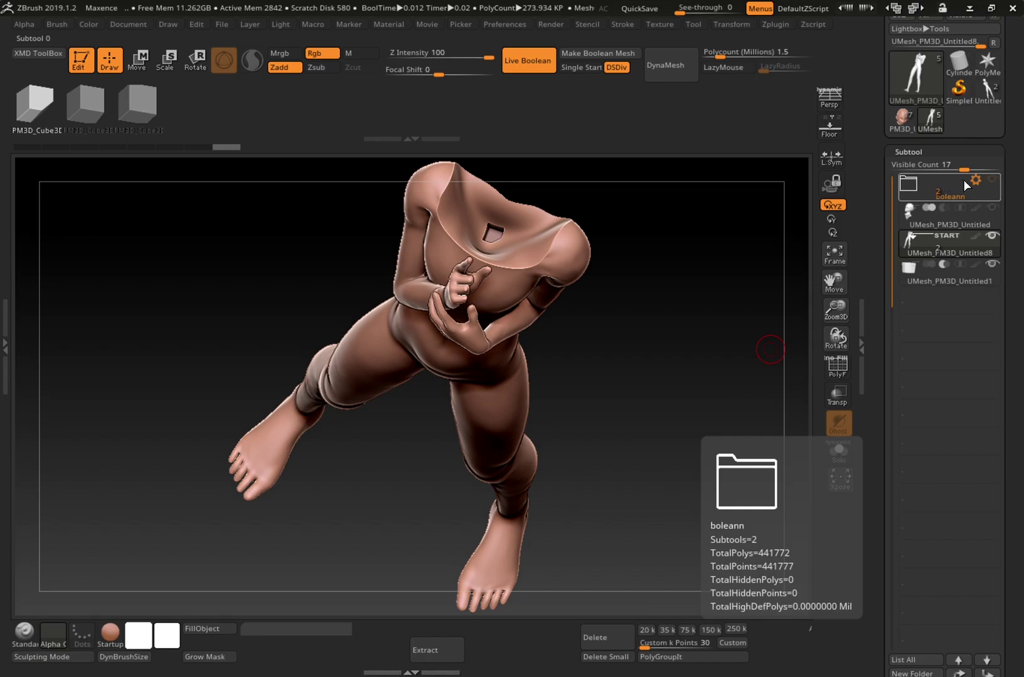
pyautogui.click(911, 239)
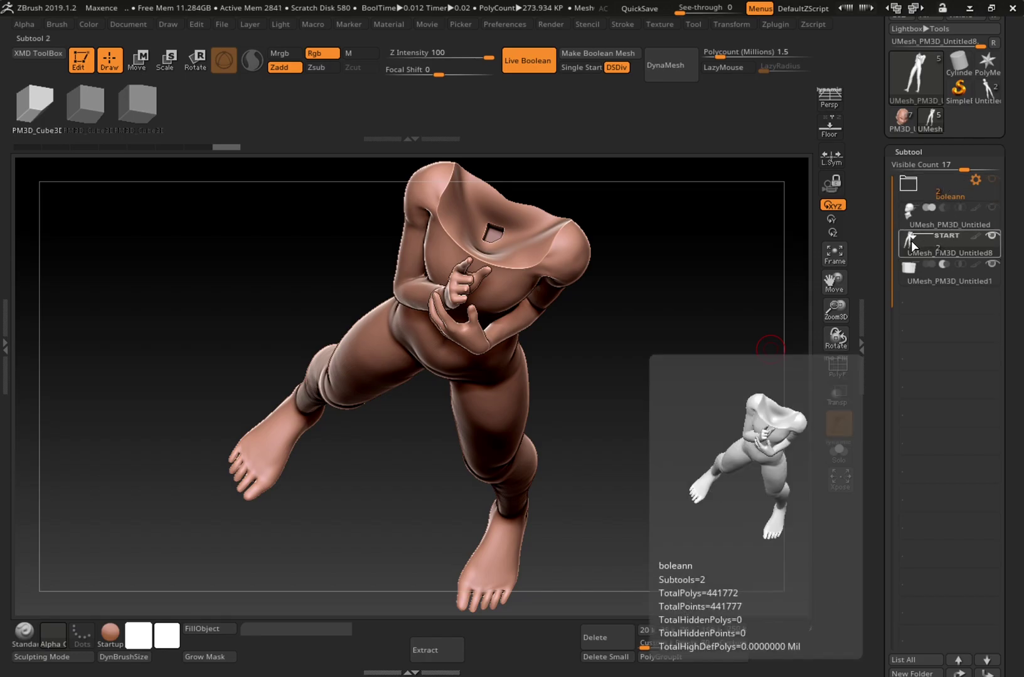
pyautogui.click(999, 208)
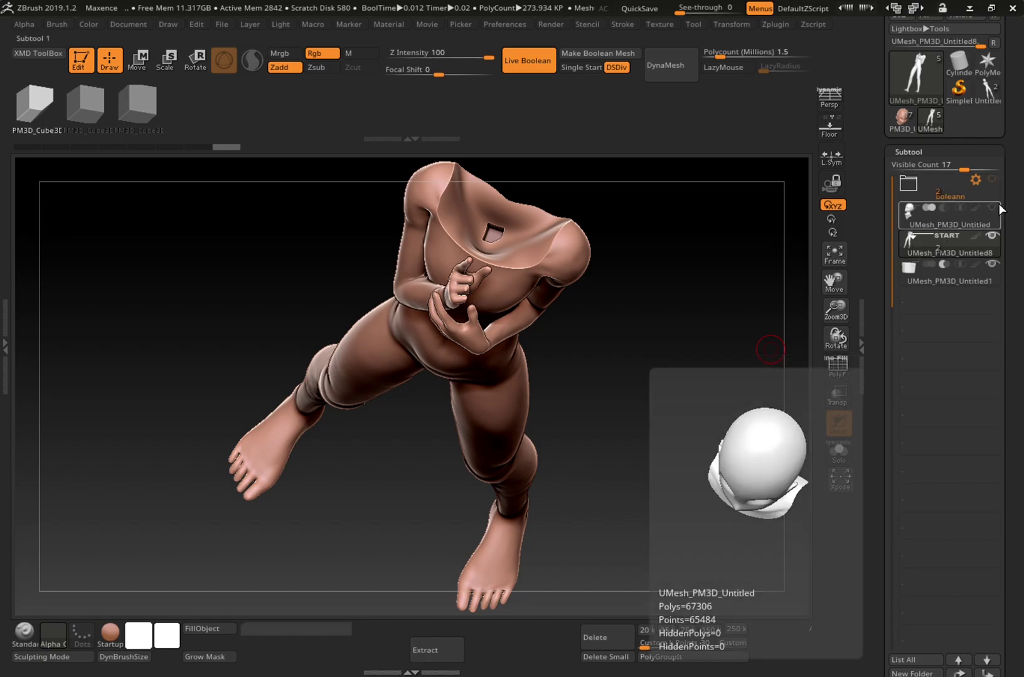
pyautogui.click(613, 53)
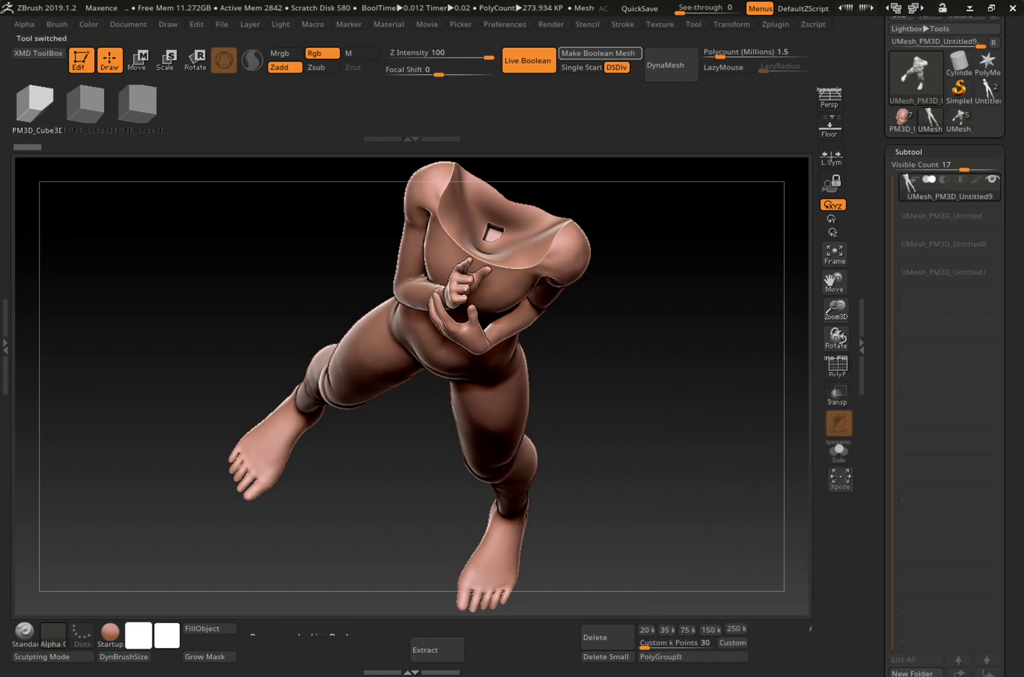
# Check the new Boolean mesh tool, and switch back to the multi-part tool that holds the head, body and plug subtools
pyautogui.moveTo(981, 192)
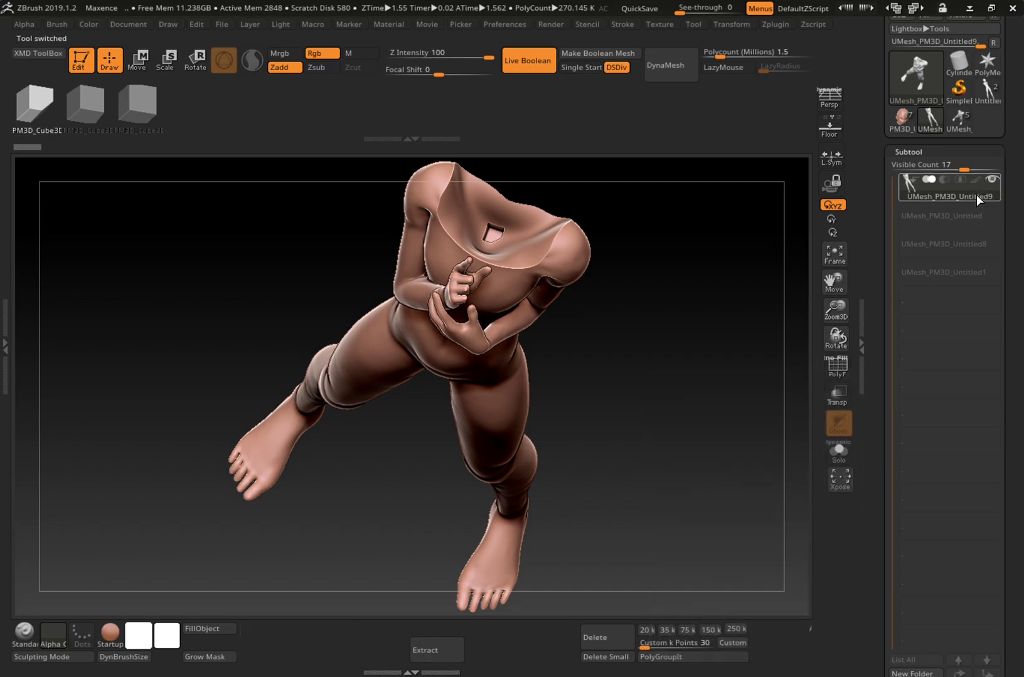
pyautogui.moveTo(886, 457); pyautogui.dragTo(886, 287)
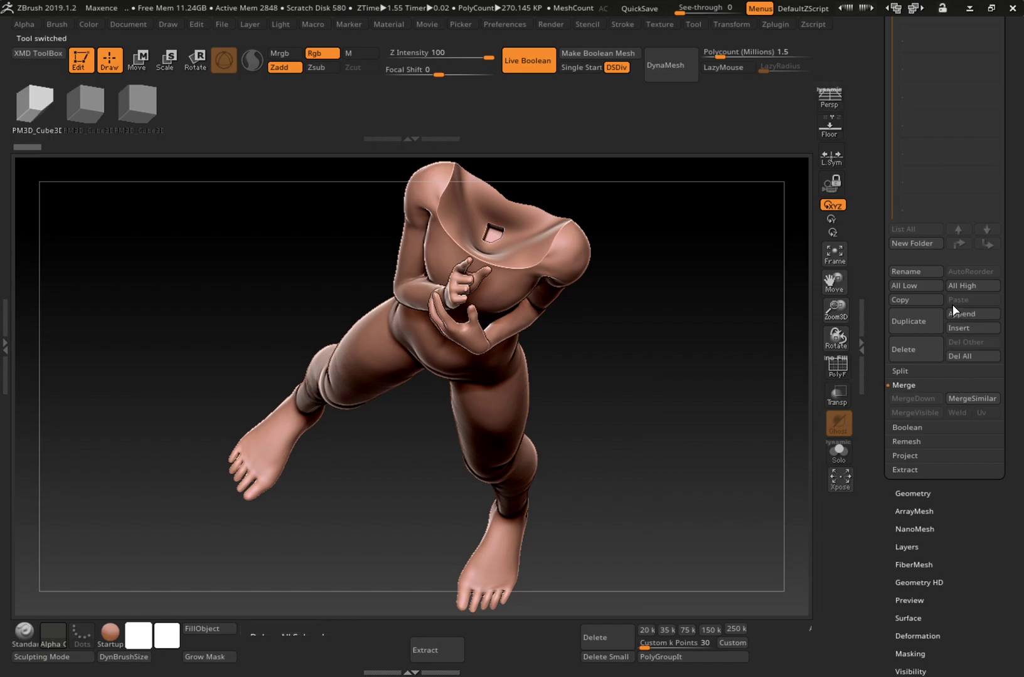
pyautogui.moveTo(881, 355); pyautogui.dragTo(880, 532)
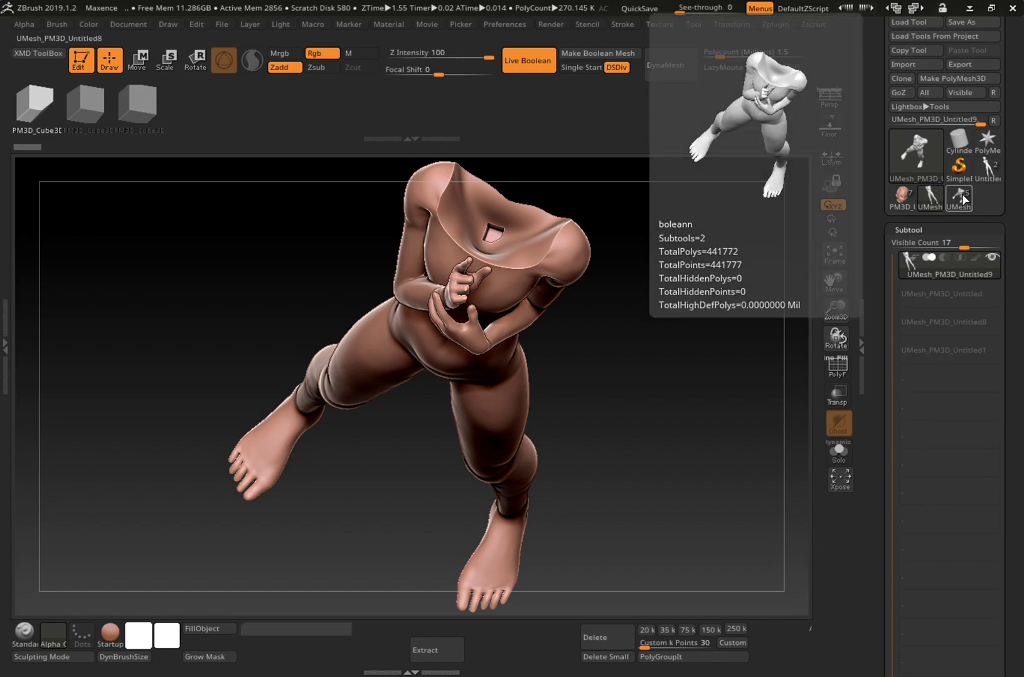
pyautogui.click(958, 198)
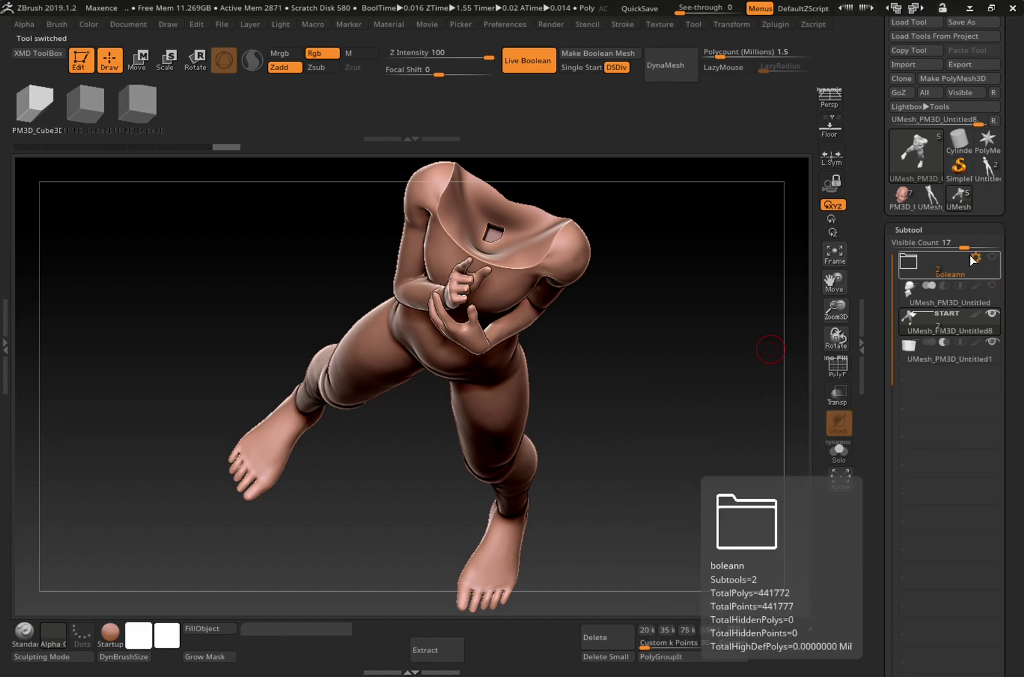
pyautogui.moveTo(973, 317)
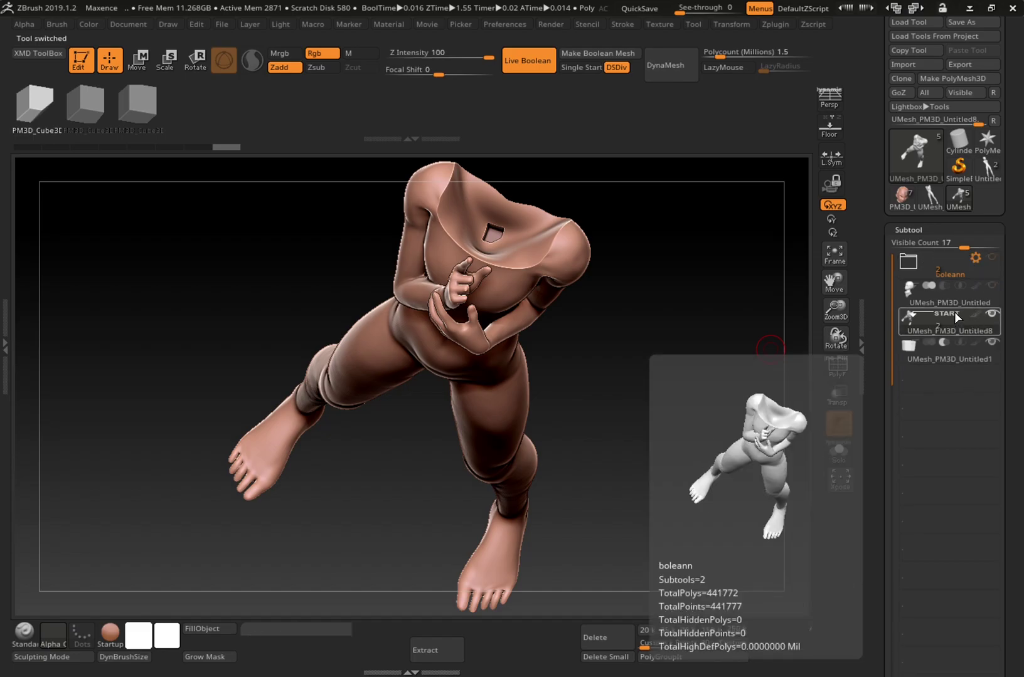
# Create a subtool folder named Untitled Folder and put the body UMesh_PM3D_Untitled8 and the subtracting plug UMesh_PM3D_Untitled1 into it
pyautogui.moveTo(882, 492); pyautogui.dragTo(900, 379)
pyautogui.click(930, 291)
pyautogui.click(922, 342)
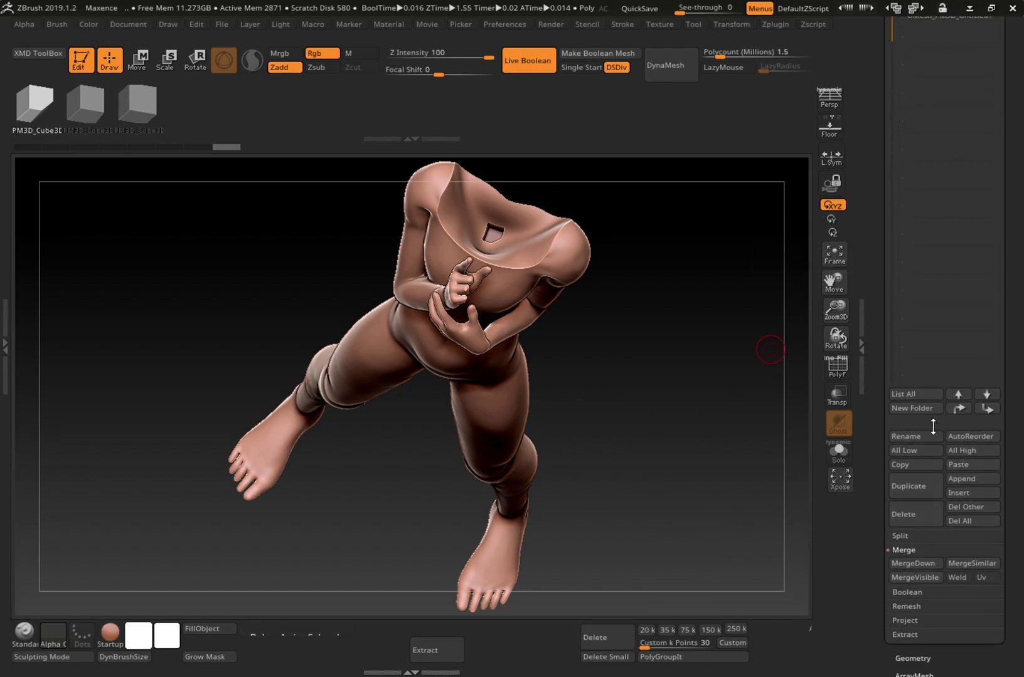
pyautogui.click(927, 406)
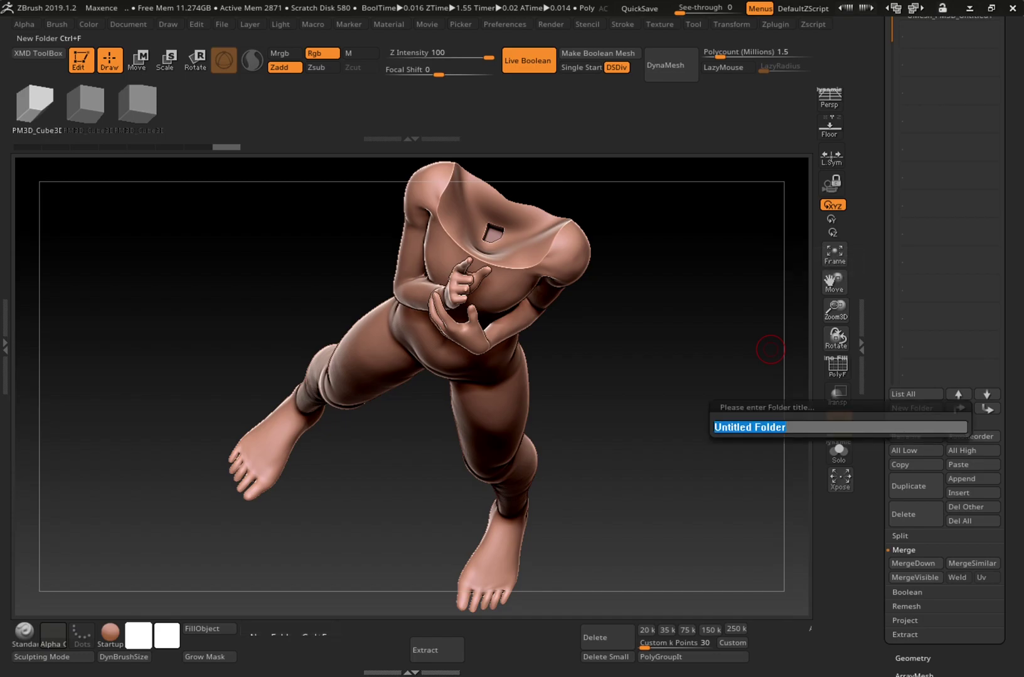
pyautogui.press('Return')
pyautogui.moveTo(872, 341); pyautogui.dragTo(878, 485)
pyautogui.click(938, 386)
pyautogui.moveTo(923, 402); pyautogui.dragTo(931, 386)
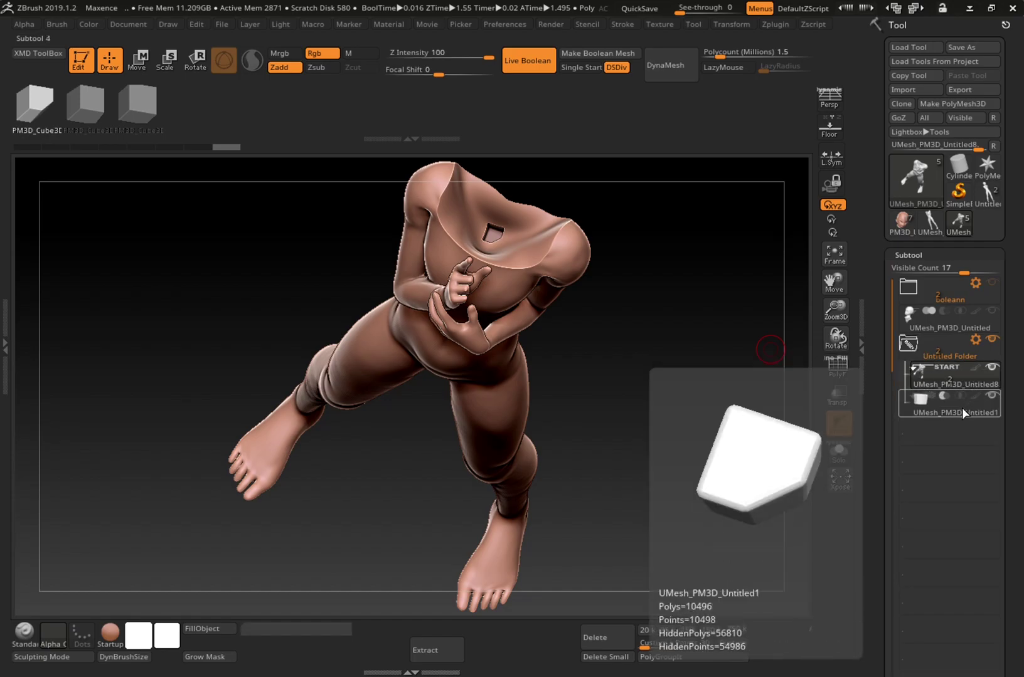
# Apply Boolean Folder to Untitled Folder, and collapse it above the head subtool with the head shown again
pyautogui.click(975, 342)
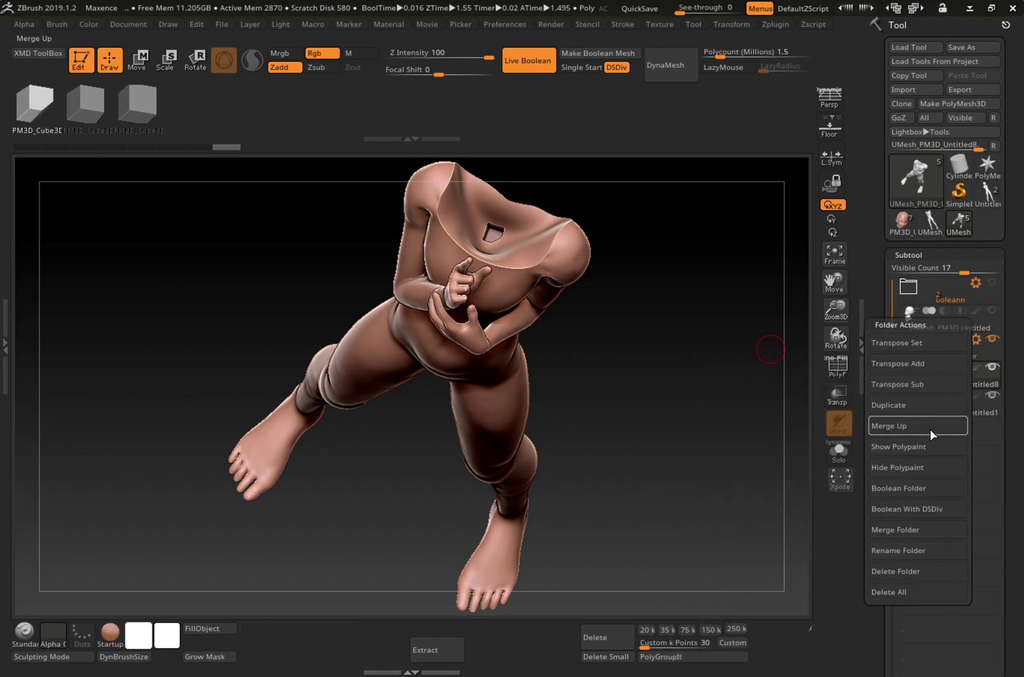
pyautogui.click(924, 487)
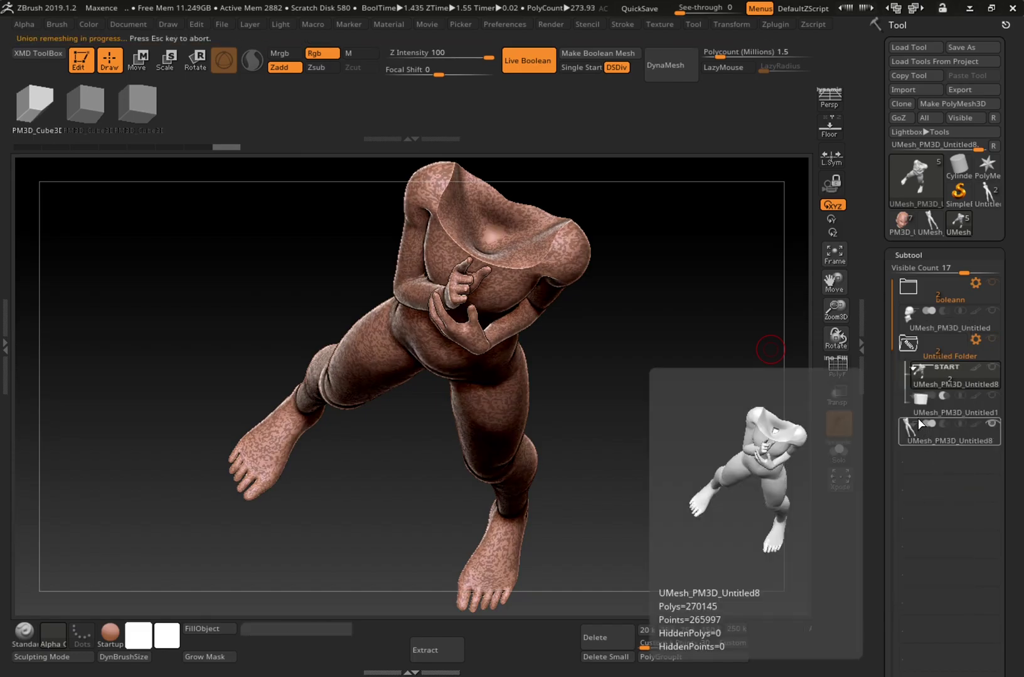
pyautogui.click(910, 344)
pyautogui.moveTo(941, 320)
pyautogui.mouseDown()
pyautogui.moveTo(947, 373)
pyautogui.moveTo(942, 336)
pyautogui.mouseUp()
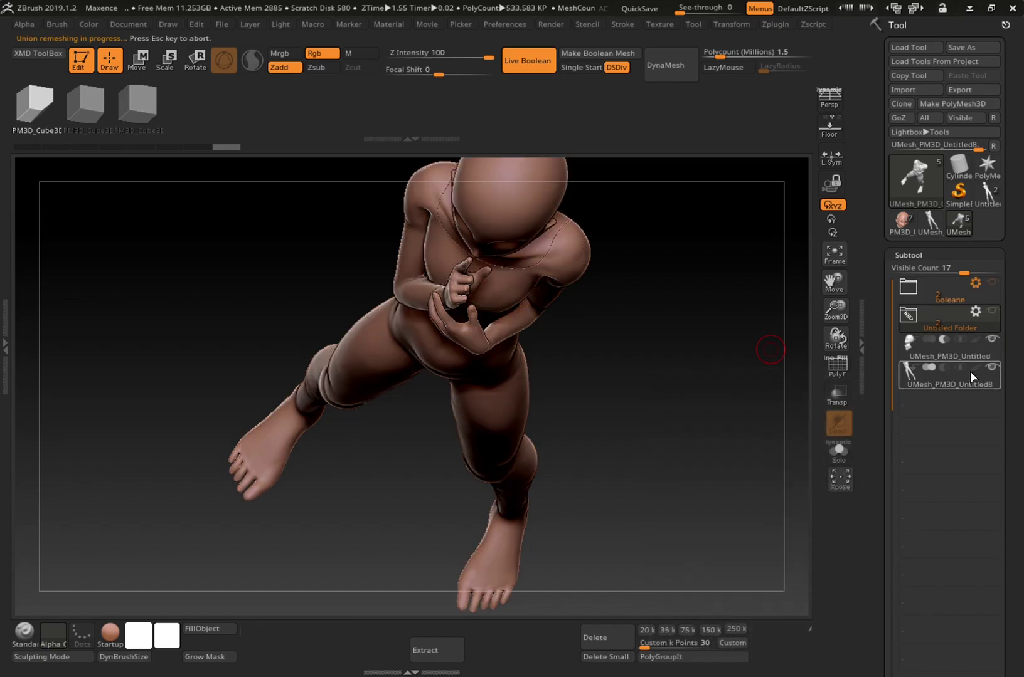
# Spread the head and body apart with Xpose to check the separated parts, and return them to their original places
pyautogui.moveTo(771, 425)
pyautogui.mouseDown()
pyautogui.moveTo(770, 379)
pyautogui.moveTo(756, 359)
pyautogui.moveTo(773, 339)
pyautogui.mouseUp()
pyautogui.press('f')
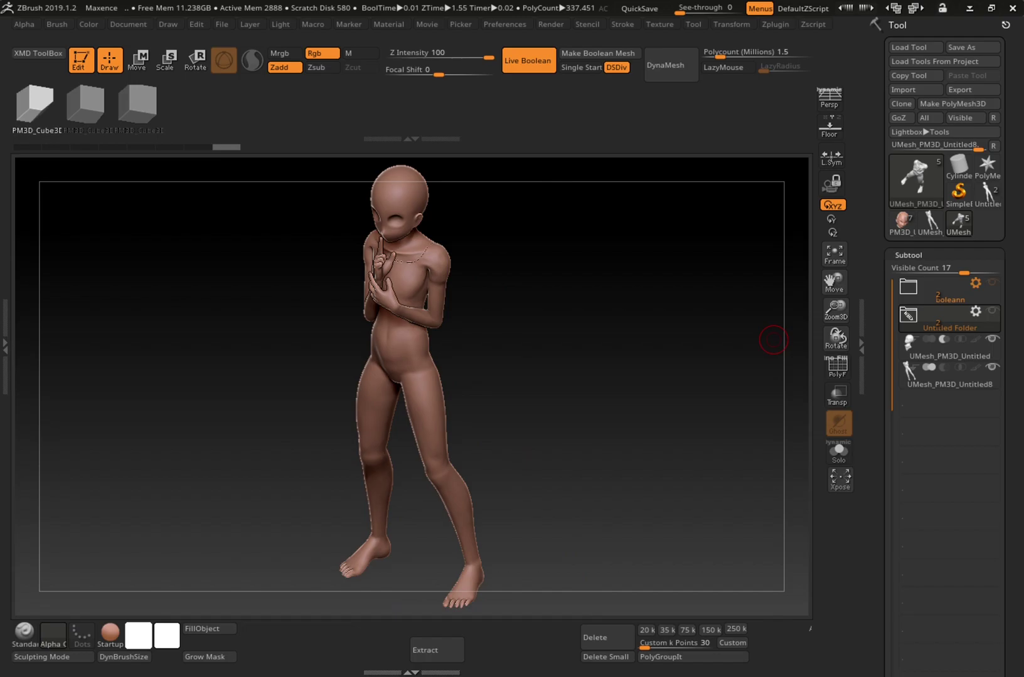
pyautogui.moveTo(745, 451); pyautogui.dragTo(784, 443)
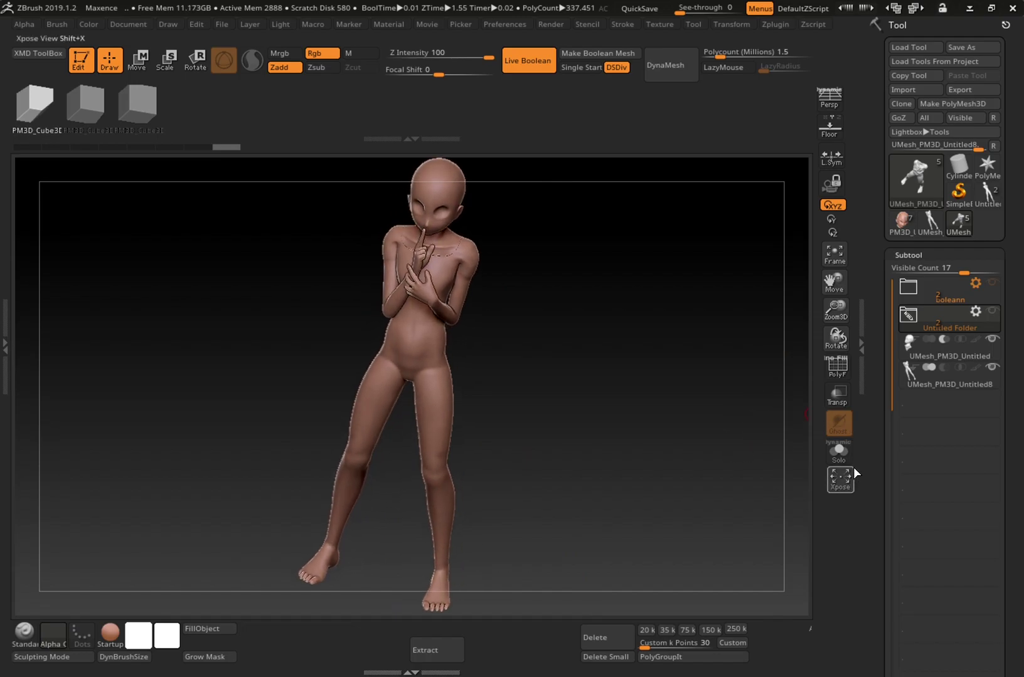
pyautogui.click(840, 480)
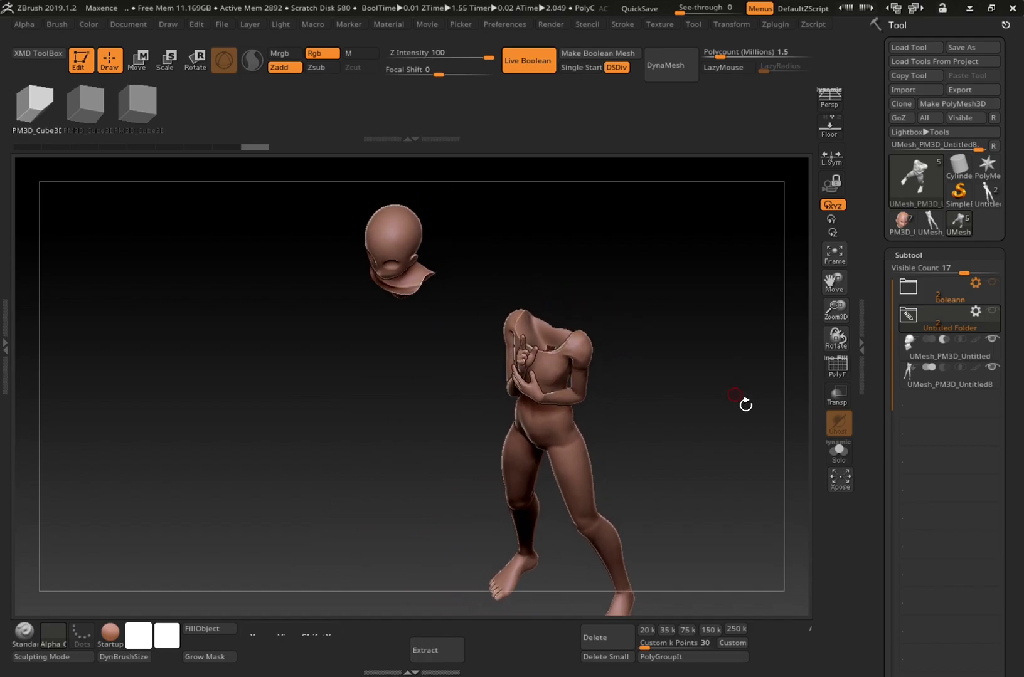
pyautogui.press('f')
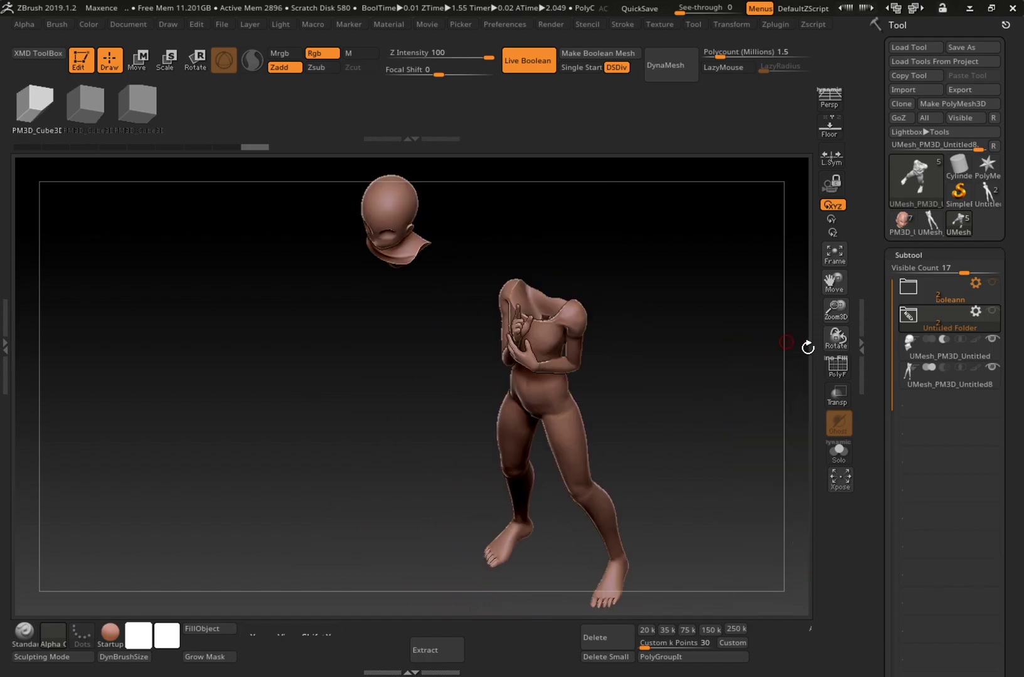
pyautogui.moveTo(836, 309); pyautogui.dragTo(828, 391)
pyautogui.moveTo(820, 448); pyautogui.dragTo(806, 445)
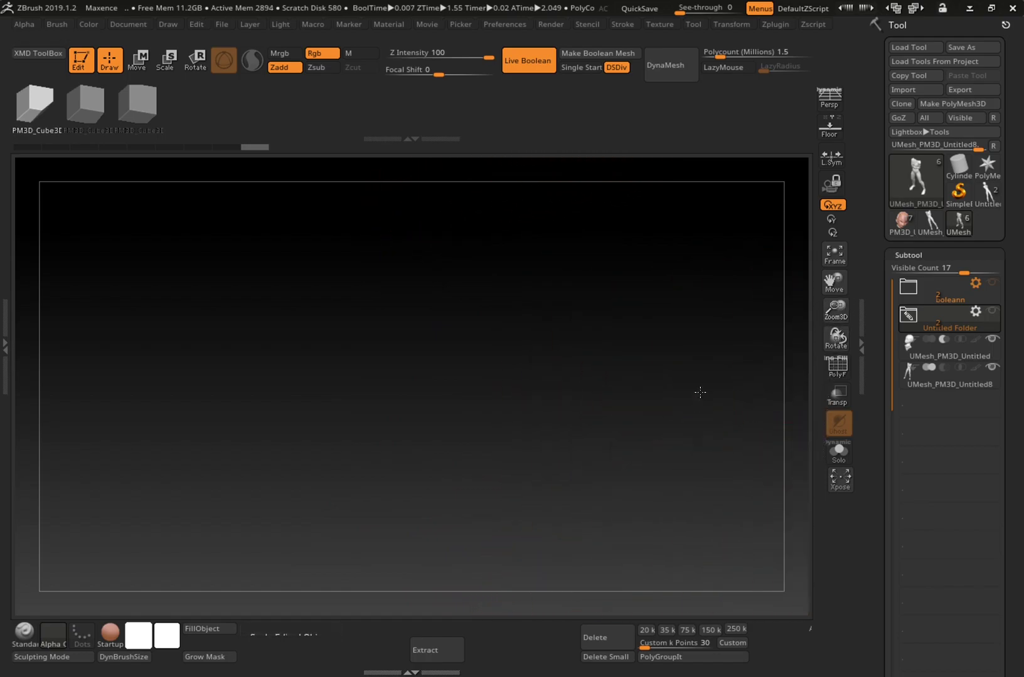
pyautogui.click(840, 484)
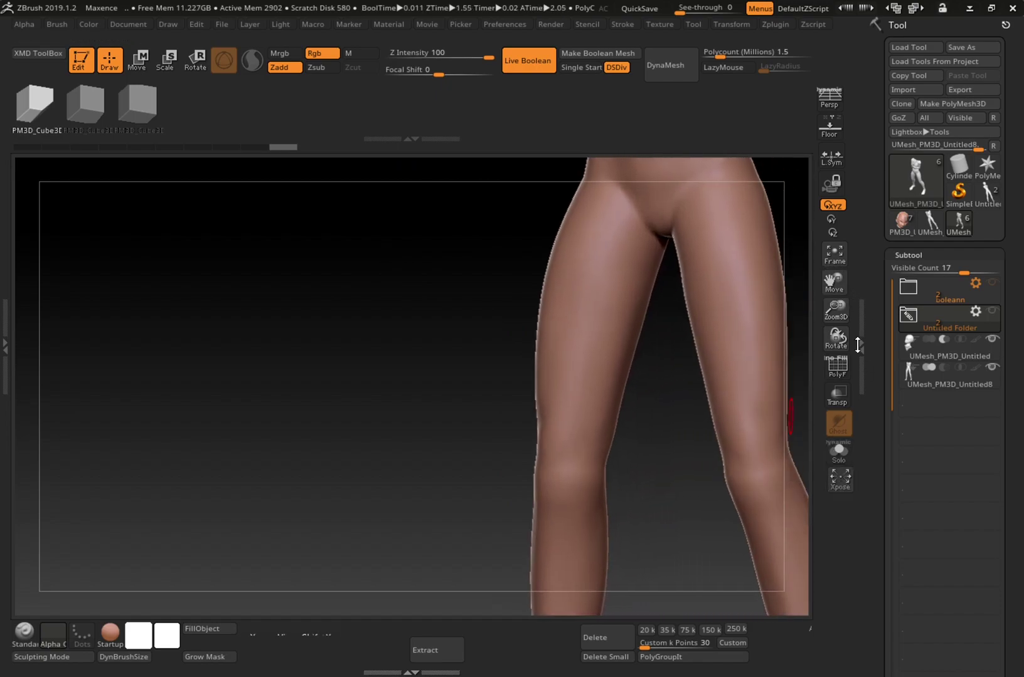
# Turn on ghost transparency, select the head subtool UMesh_PM3D_Untitled, and examine how its neck plug sits inside the body
pyautogui.click(838, 393)
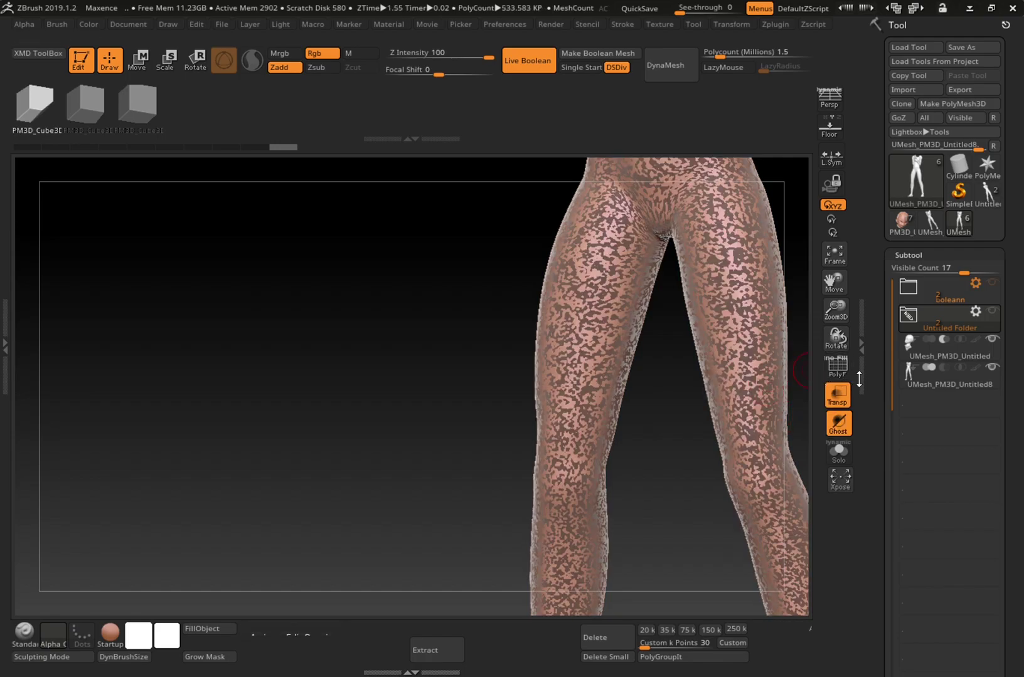
pyautogui.click(966, 350)
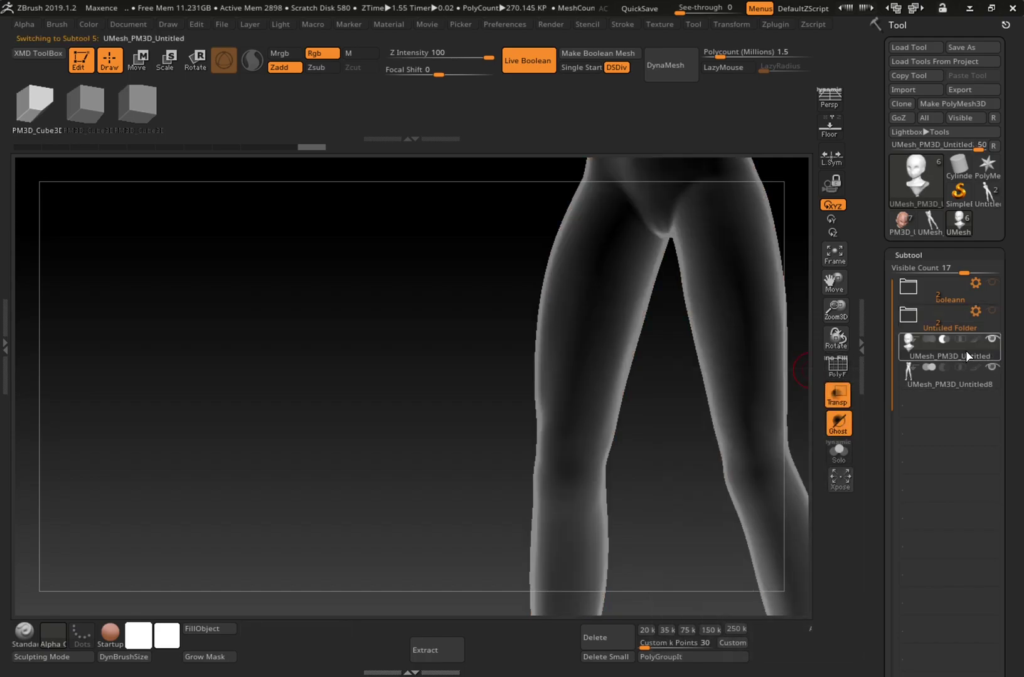
pyautogui.press('f')
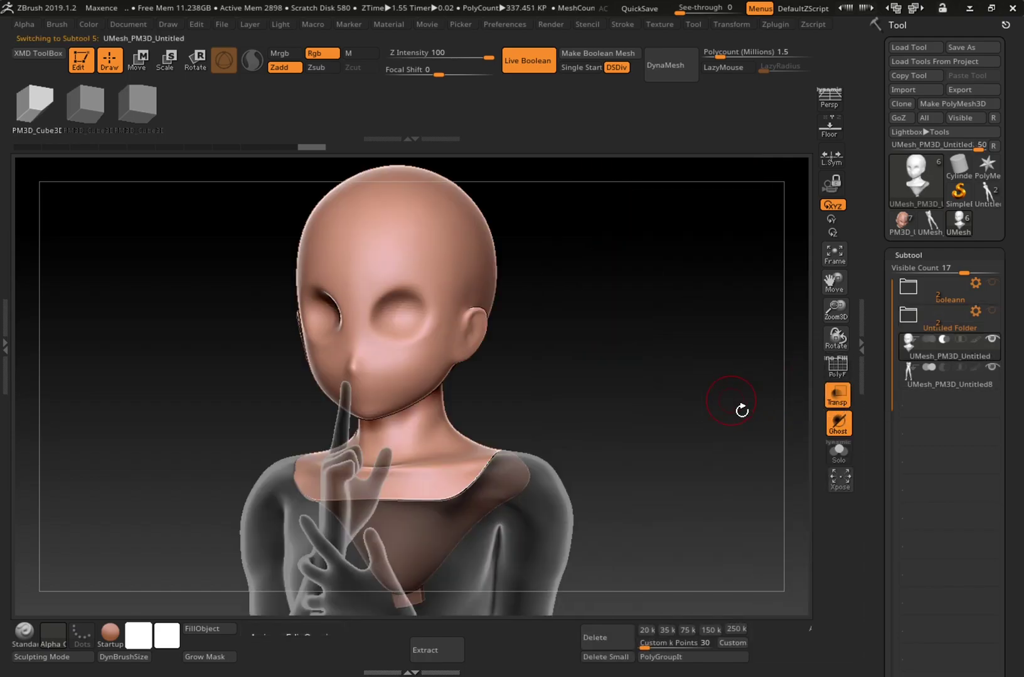
pyautogui.moveTo(627, 454); pyautogui.dragTo(666, 455)
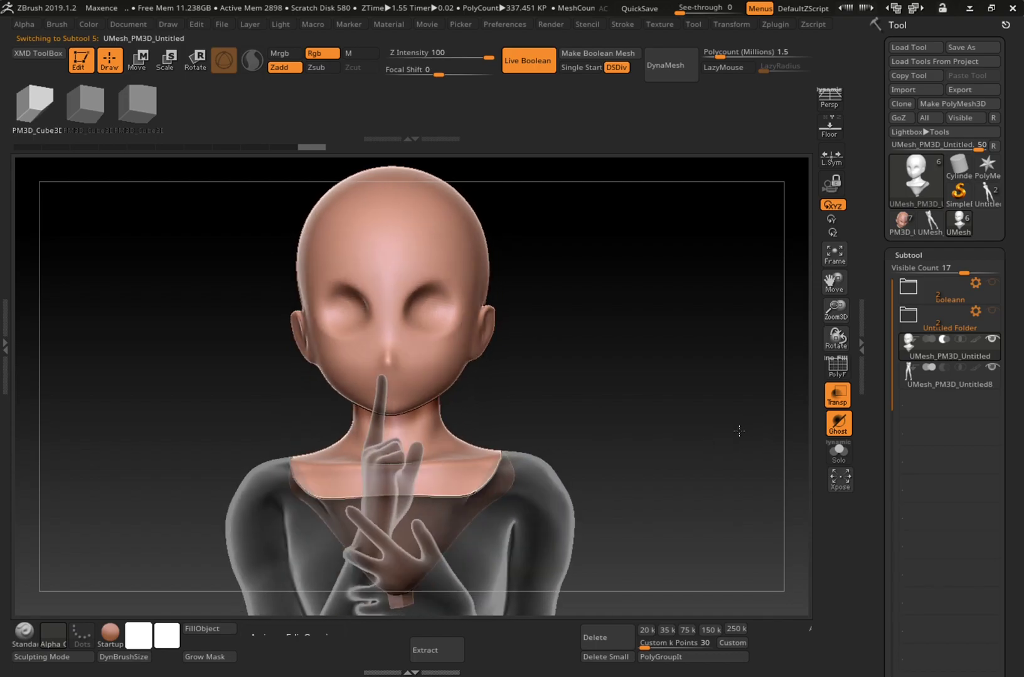
pyautogui.moveTo(738, 474); pyautogui.dragTo(744, 479)
pyautogui.moveTo(672, 478)
pyautogui.mouseDown()
pyautogui.moveTo(617, 487)
pyautogui.moveTo(638, 470)
pyautogui.moveTo(685, 489)
pyautogui.mouseUp()
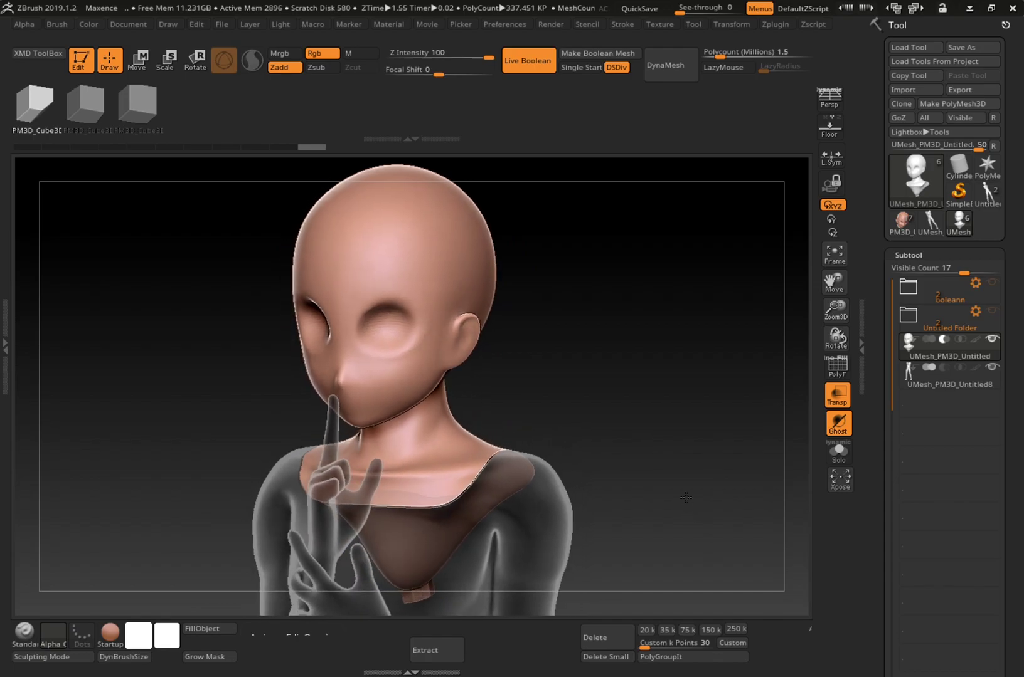
pyautogui.moveTo(695, 541); pyautogui.dragTo(736, 432)
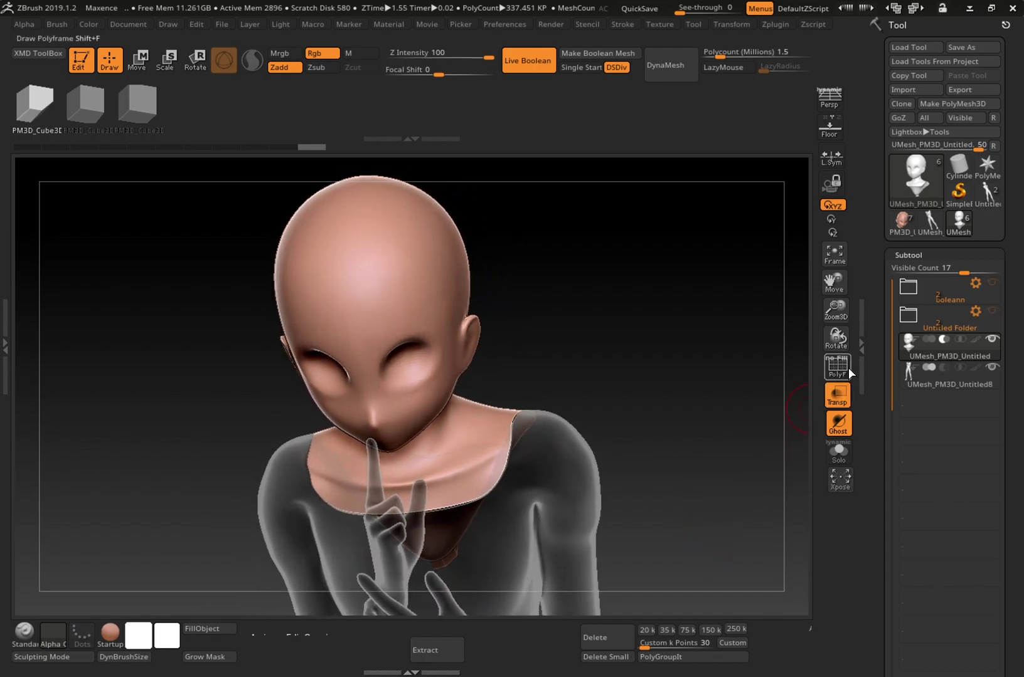
pyautogui.moveTo(845, 320); pyautogui.dragTo(820, 483)
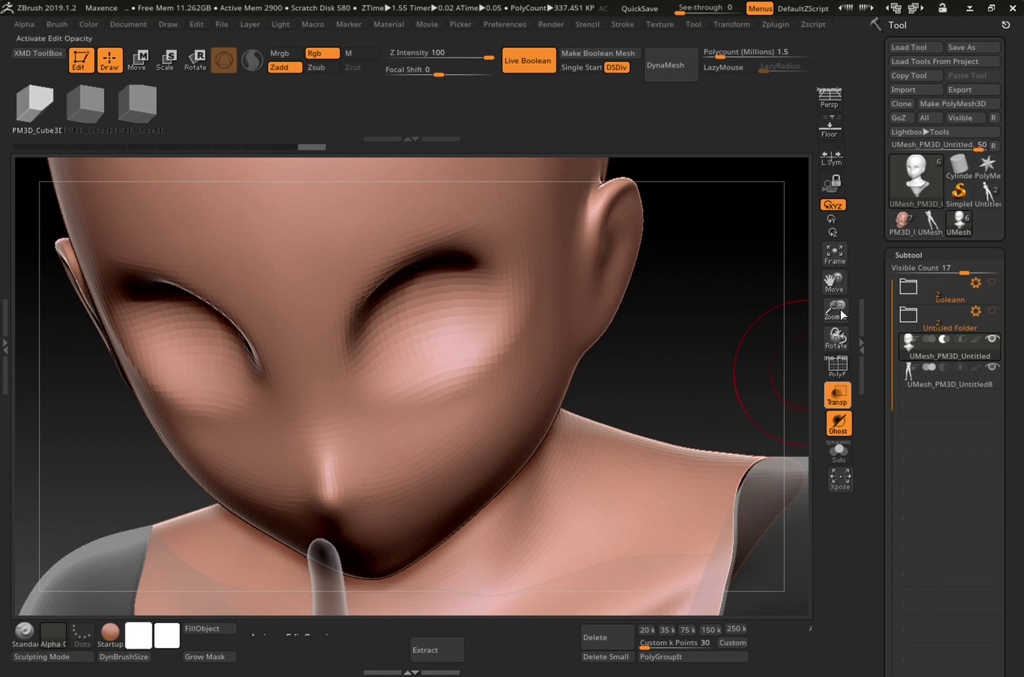
# Turn off transparency and display the polyframe to examine the head's mesh around the face and neck
pyautogui.click(837, 395)
pyautogui.moveTo(757, 371); pyautogui.dragTo(763, 310)
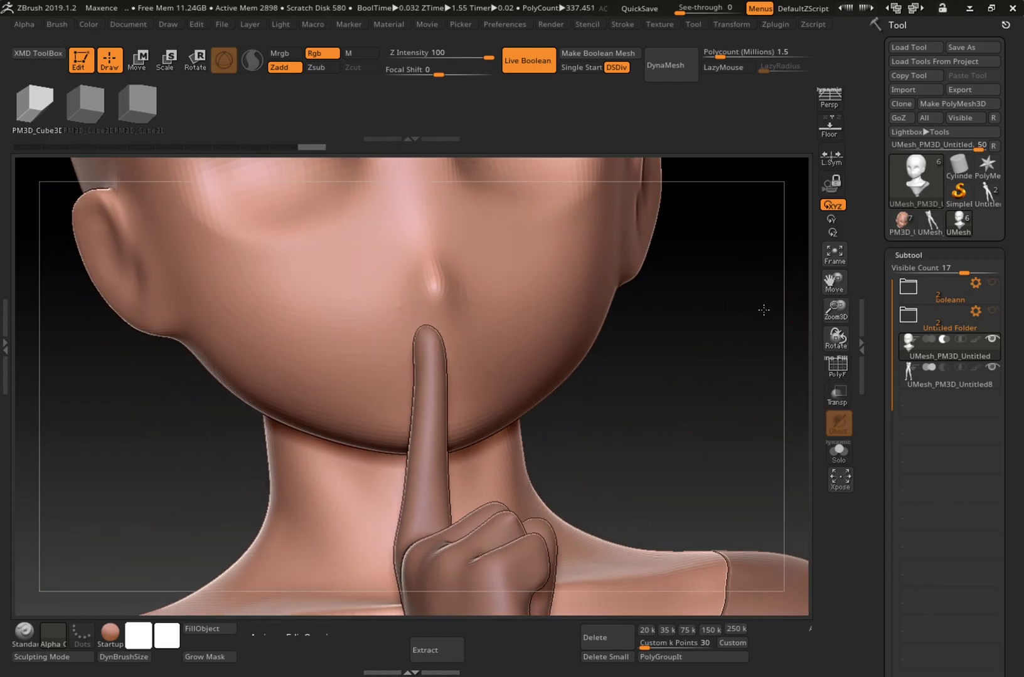
pyautogui.moveTo(771, 430); pyautogui.dragTo(755, 507)
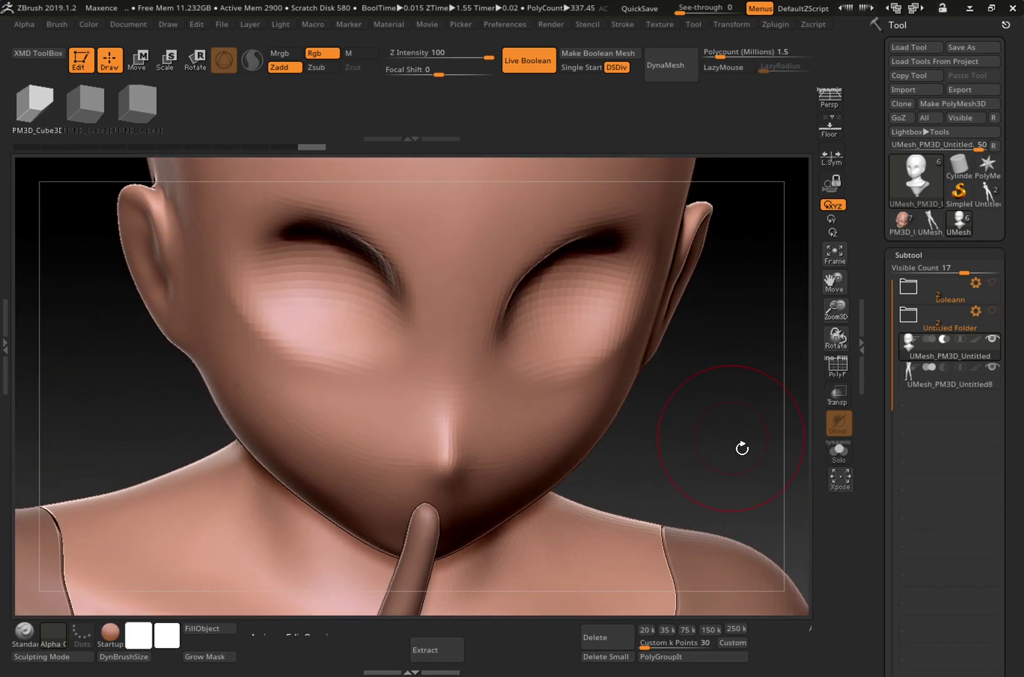
pyautogui.click(838, 365)
pyautogui.moveTo(763, 447); pyautogui.dragTo(745, 462)
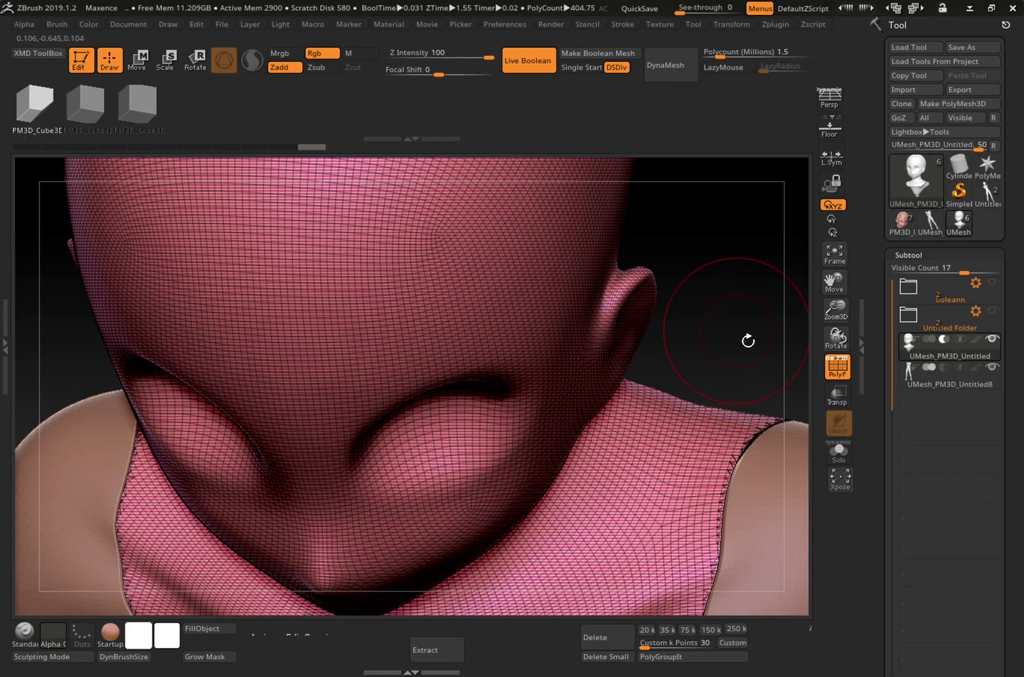
pyautogui.moveTo(767, 341); pyautogui.dragTo(763, 283)
pyautogui.moveTo(739, 373); pyautogui.dragTo(747, 413)
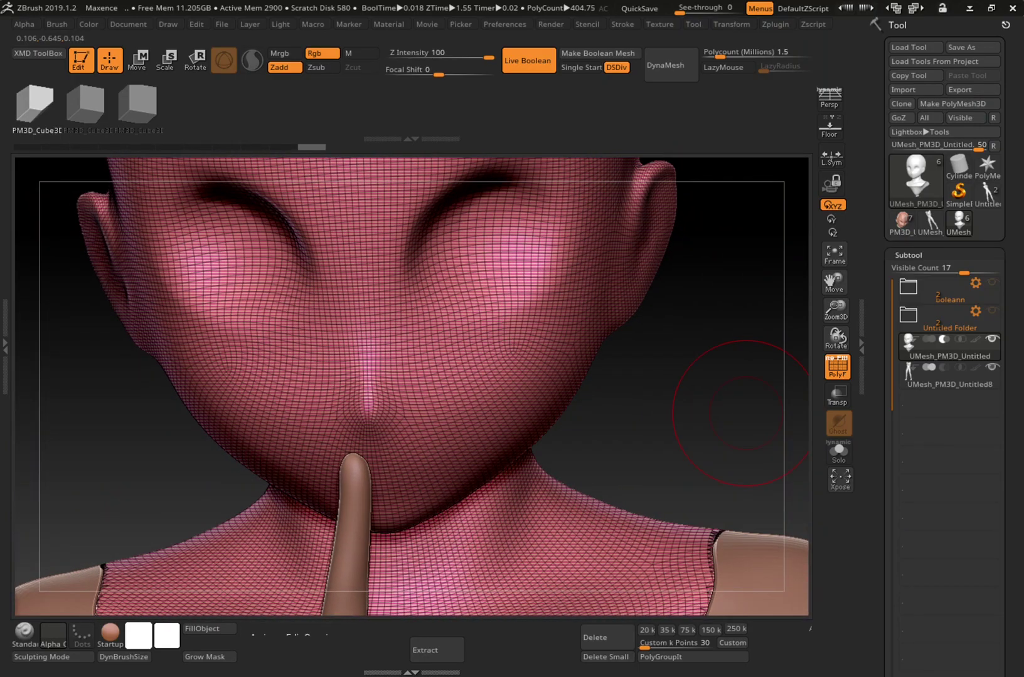